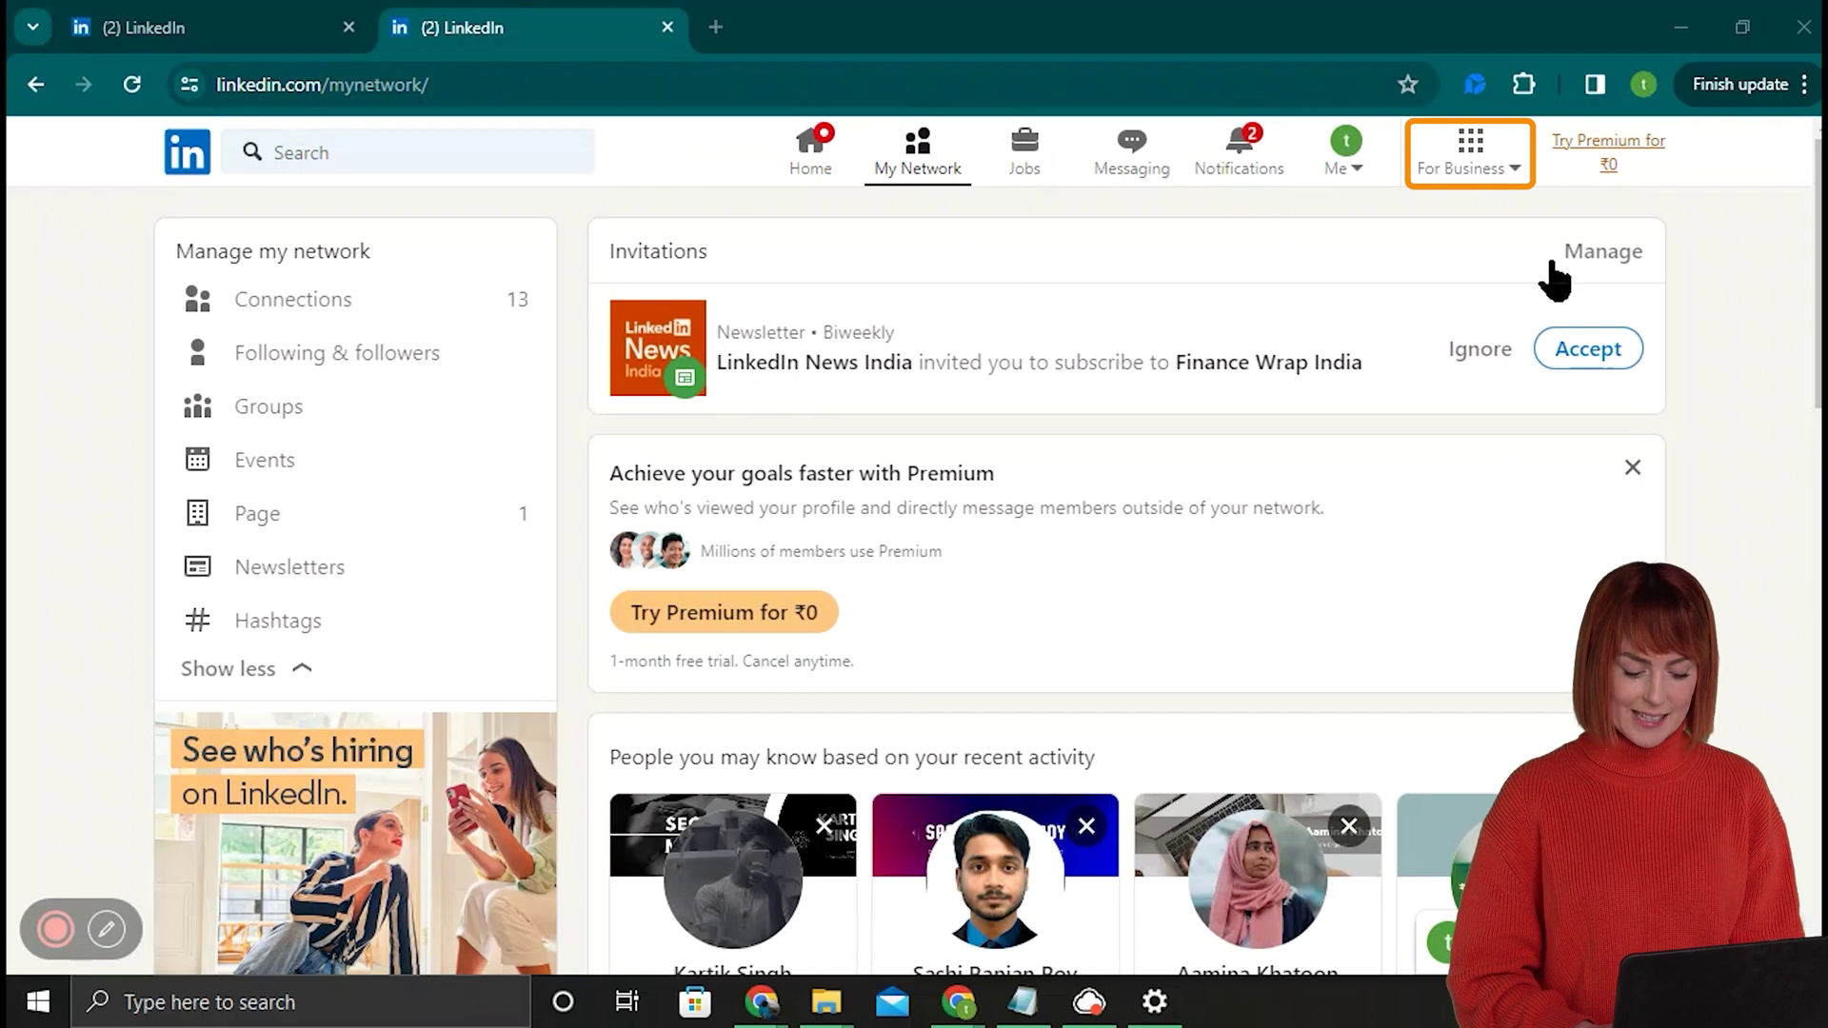
Start creating a LinkedIn page for a business, choosing Company as the page type.
{"action": "left_click", "coordinate": [1475, 167]}
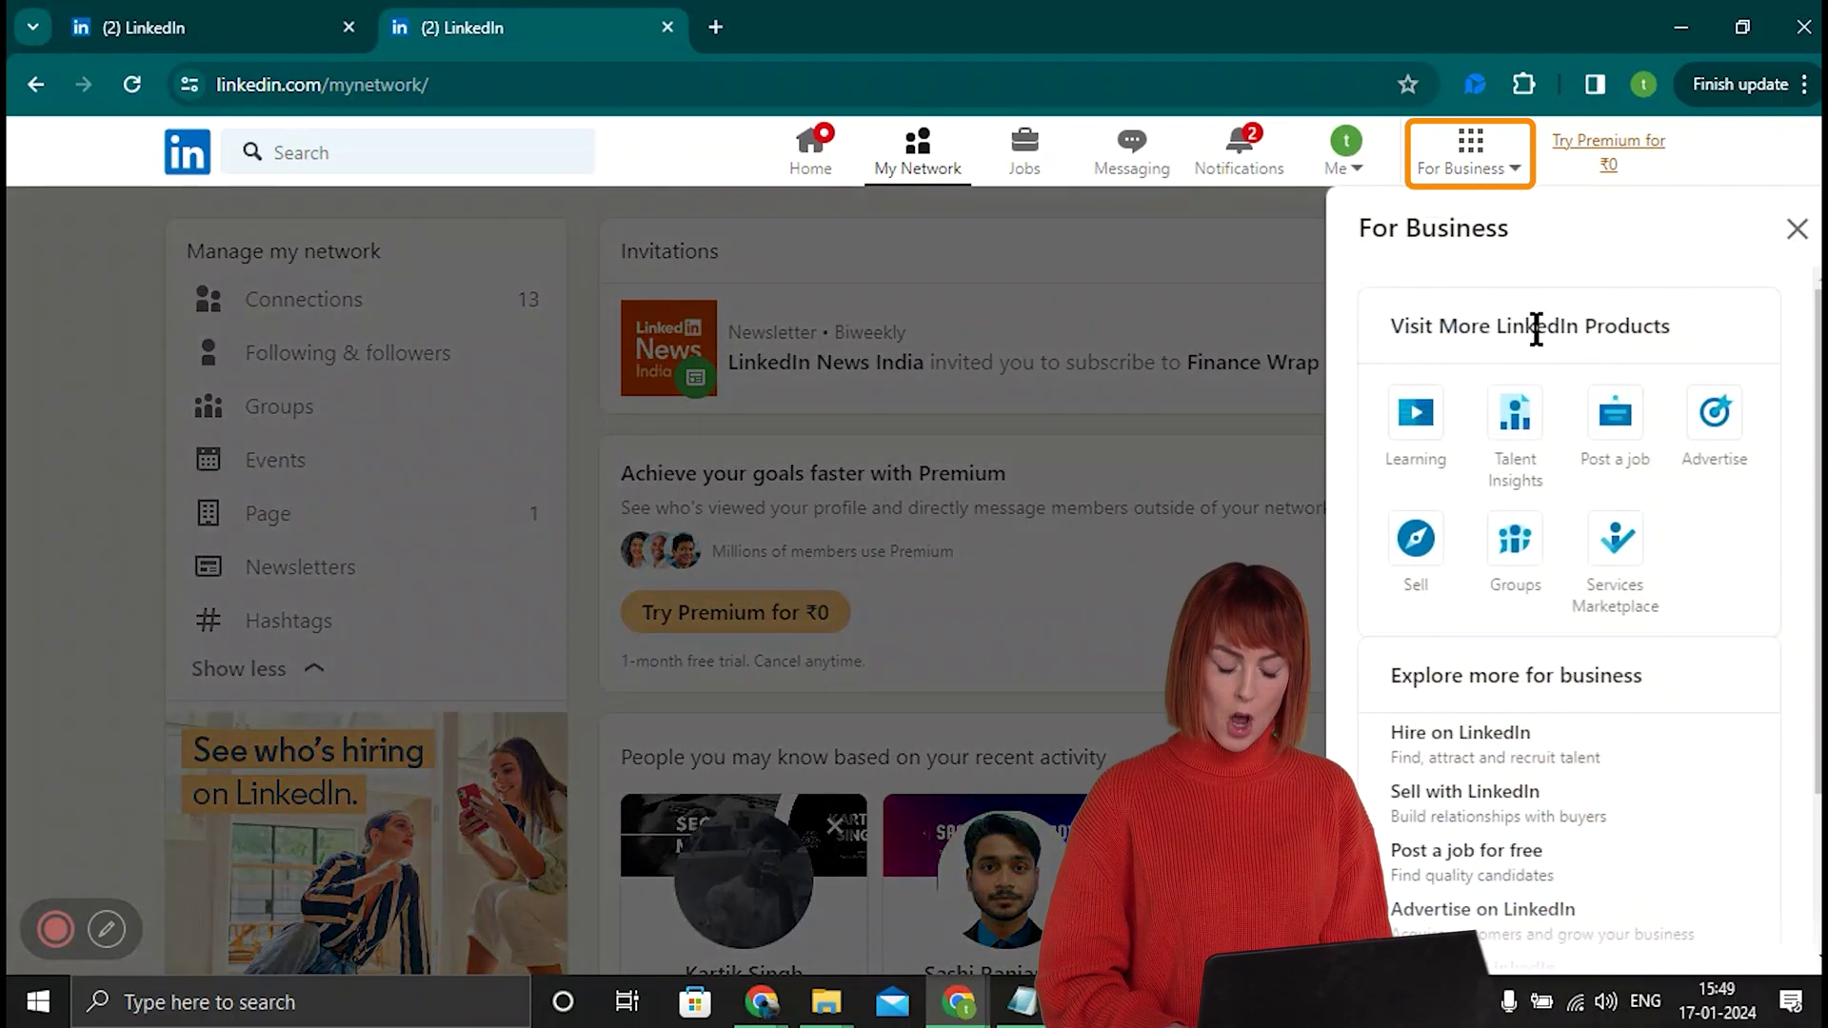
{"action": "scroll", "coordinate": [1799, 774], "scroll_direction": "down", "scroll_amount": 2}
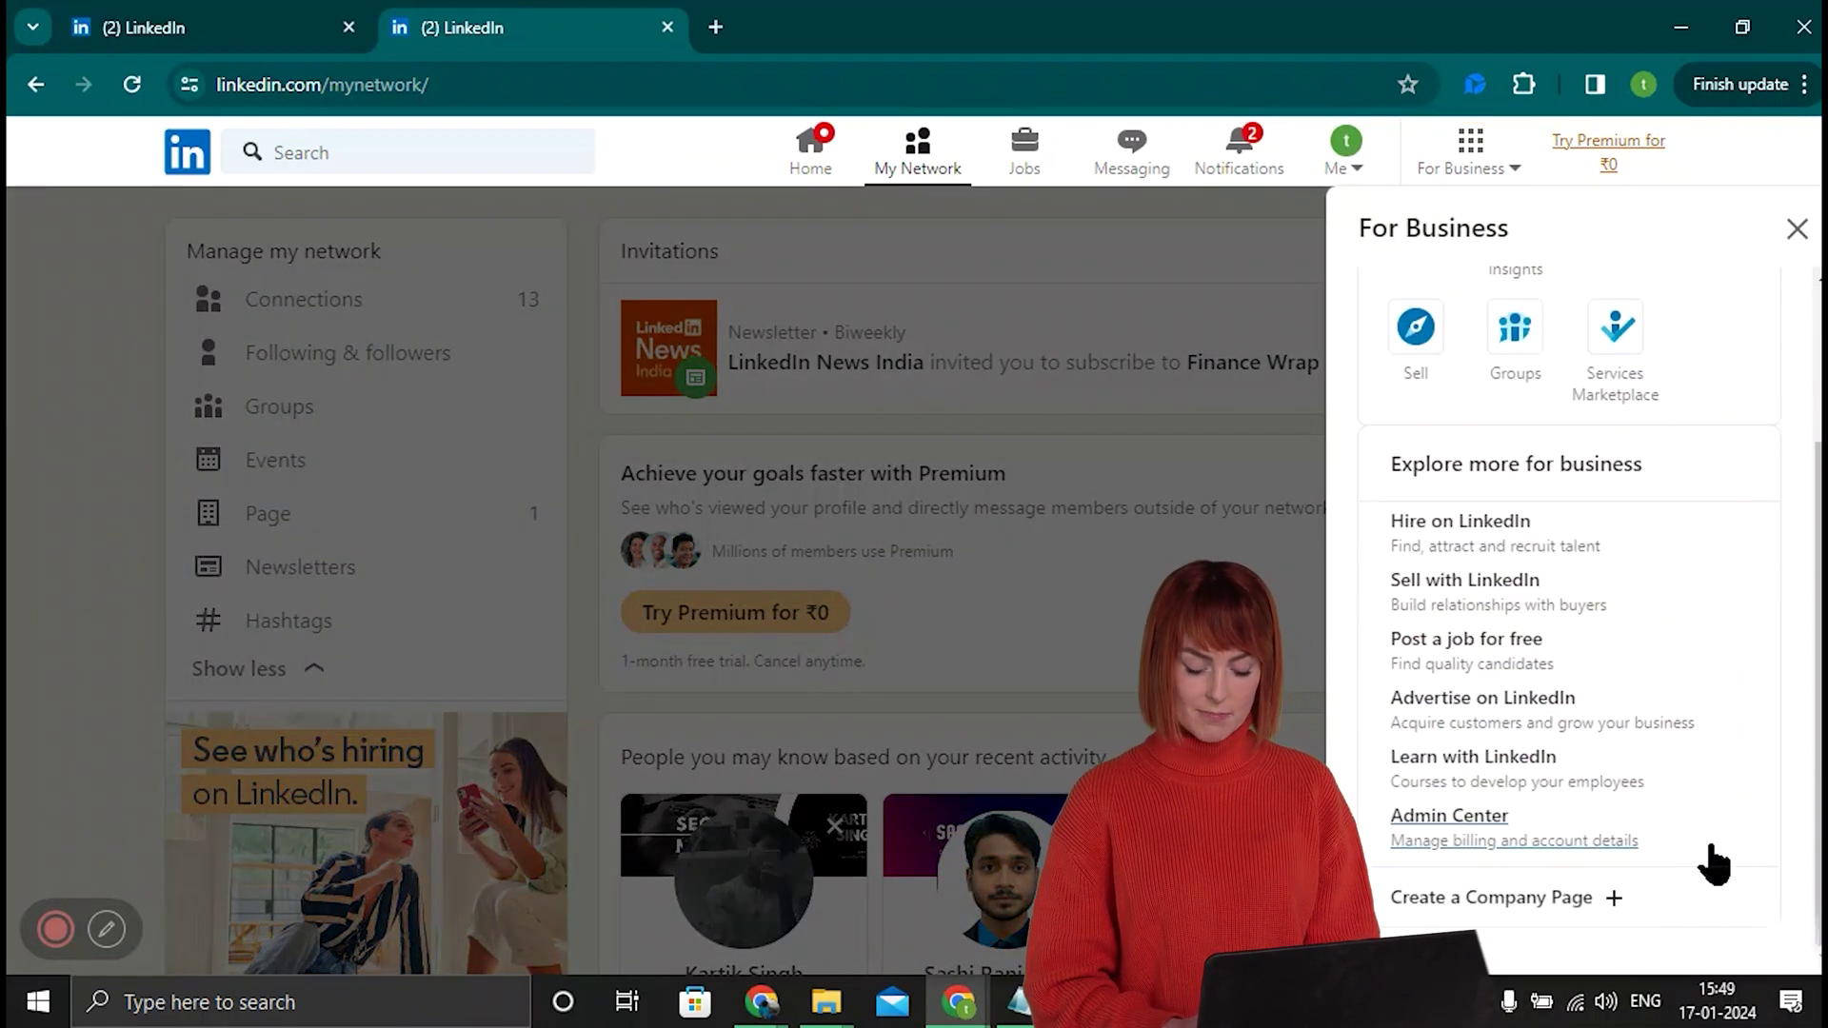
{"action": "left_click", "coordinate": [1616, 915]}
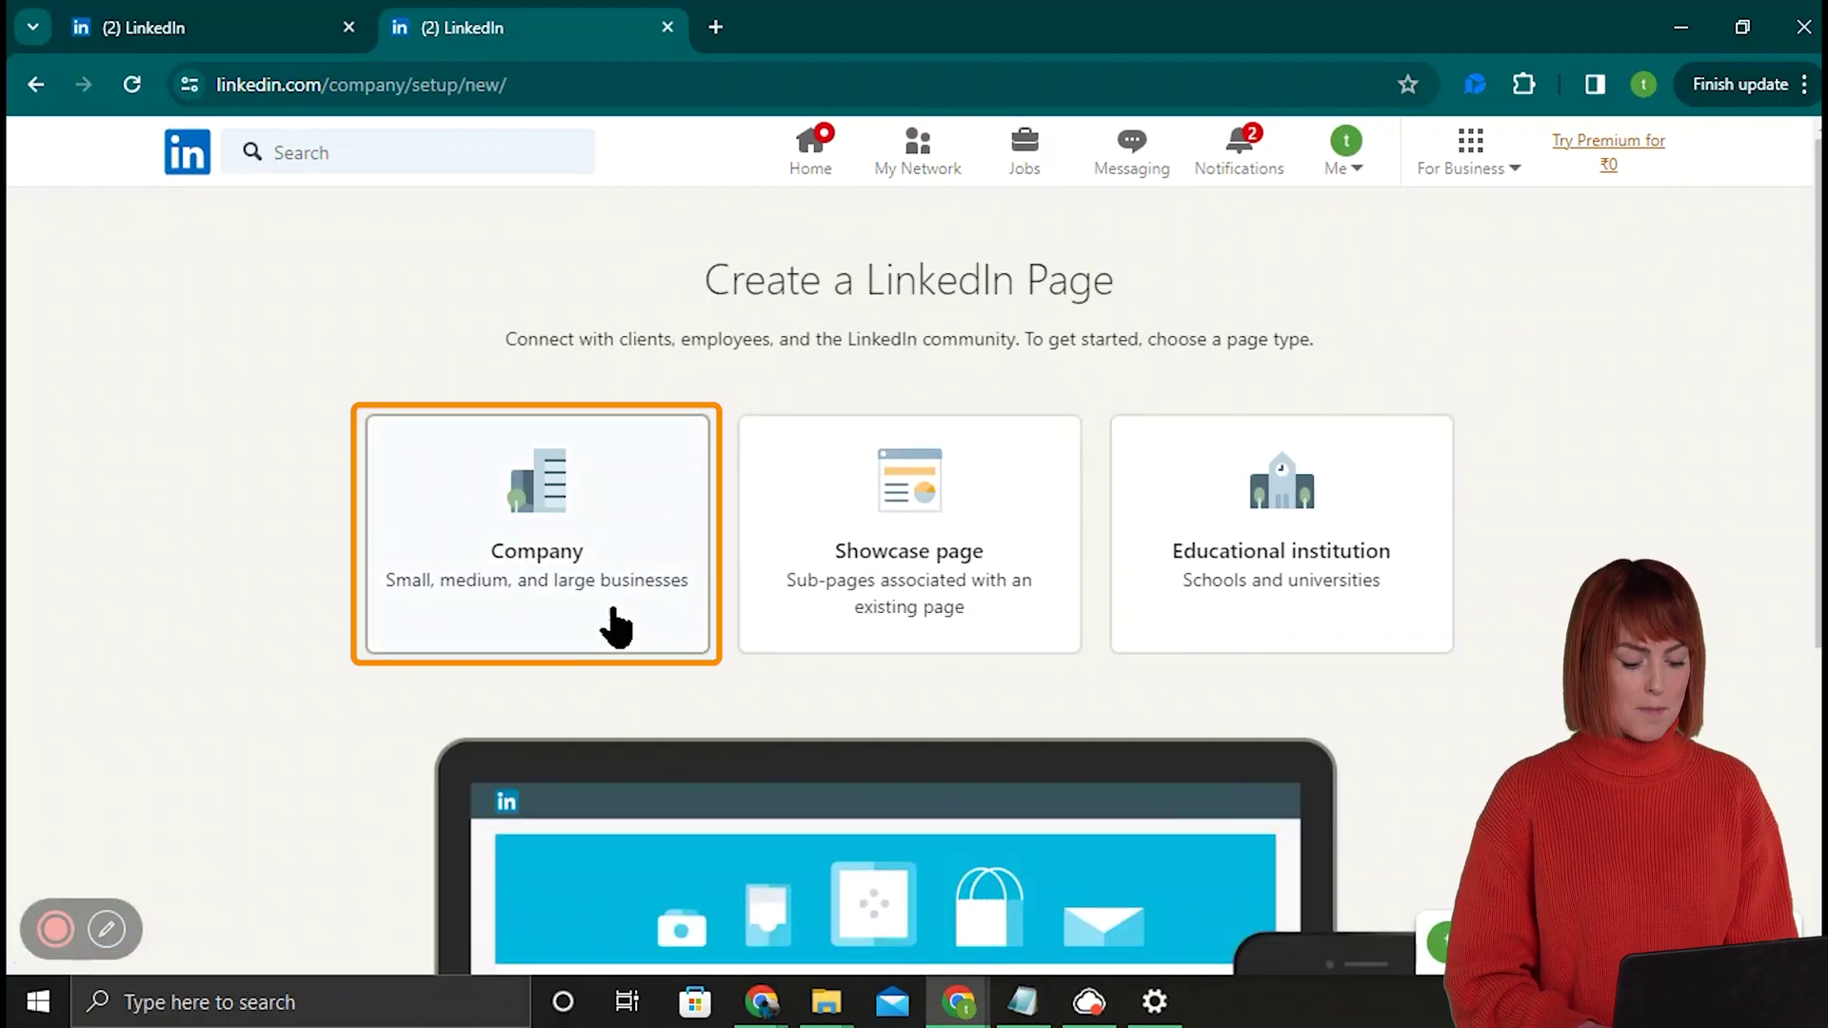
{"action": "left_click", "coordinate": [607, 610]}
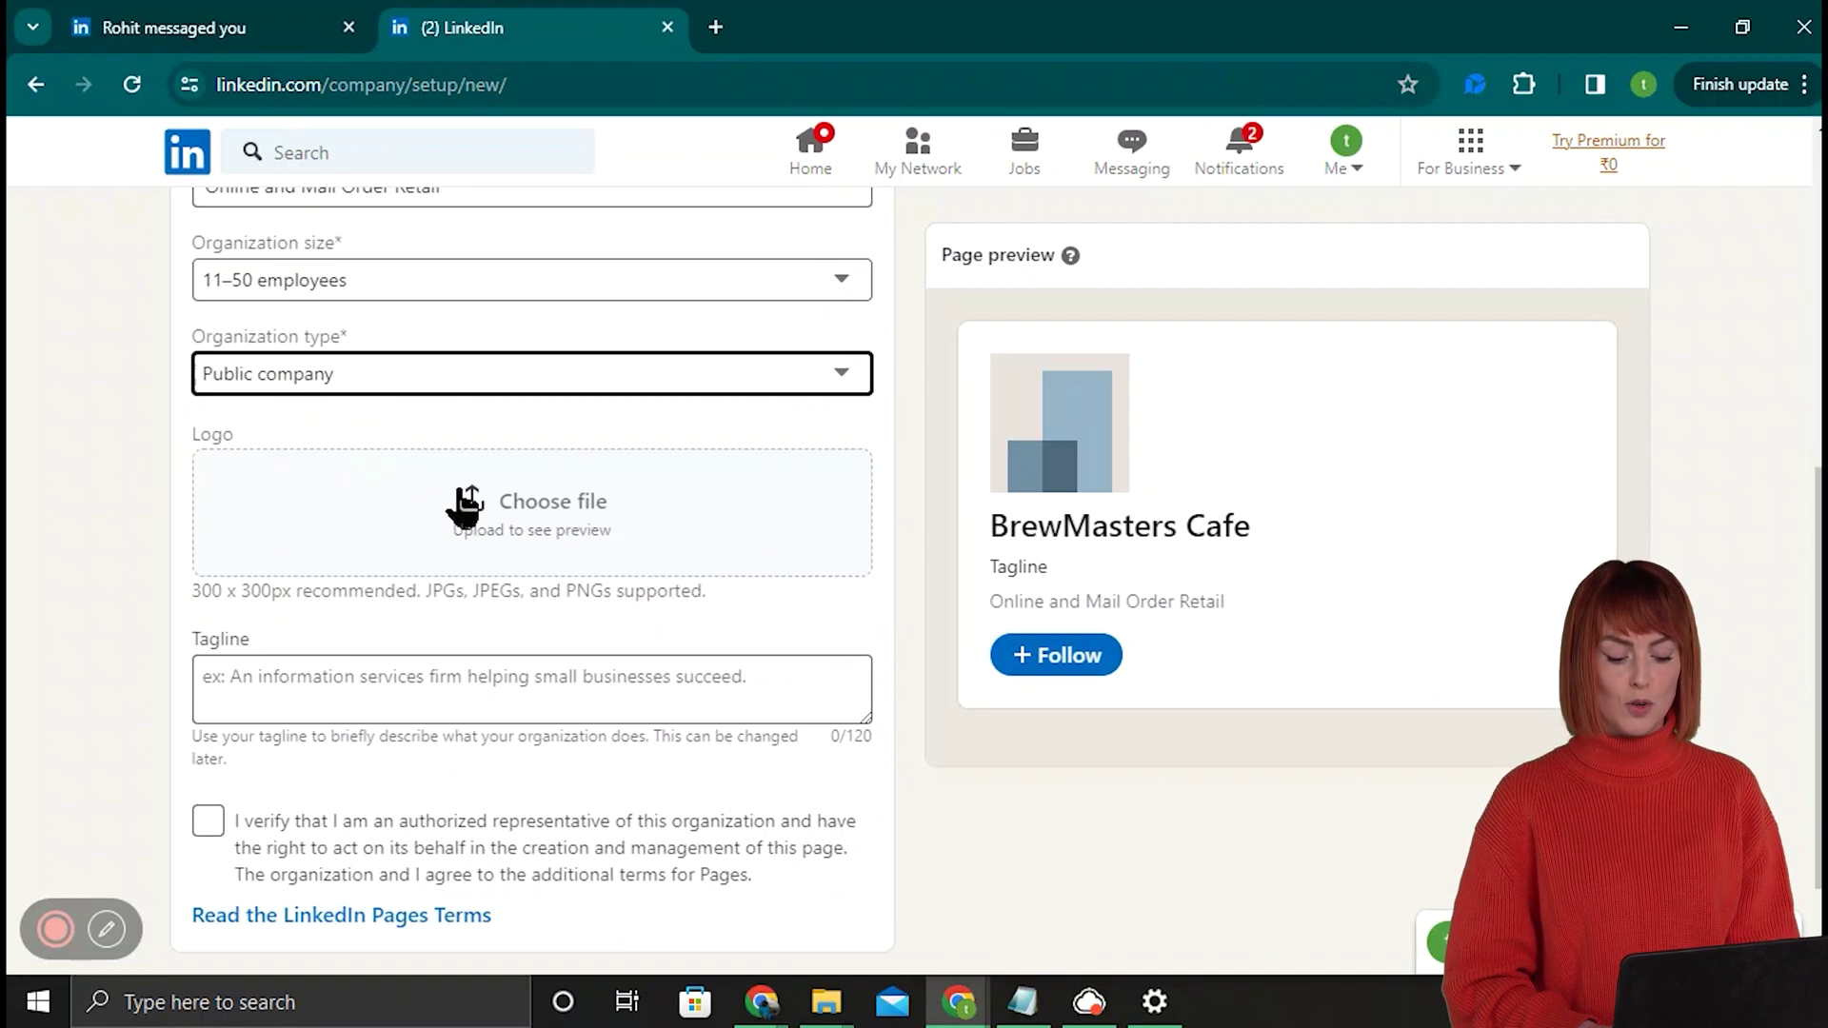
Upload Coffee Logo Linkedin.jpeg as the logo, add the tagline "Coffee! From the hills to your cup.", confirm authorization and create the page.
{"action": "left_click", "coordinate": [472, 501]}
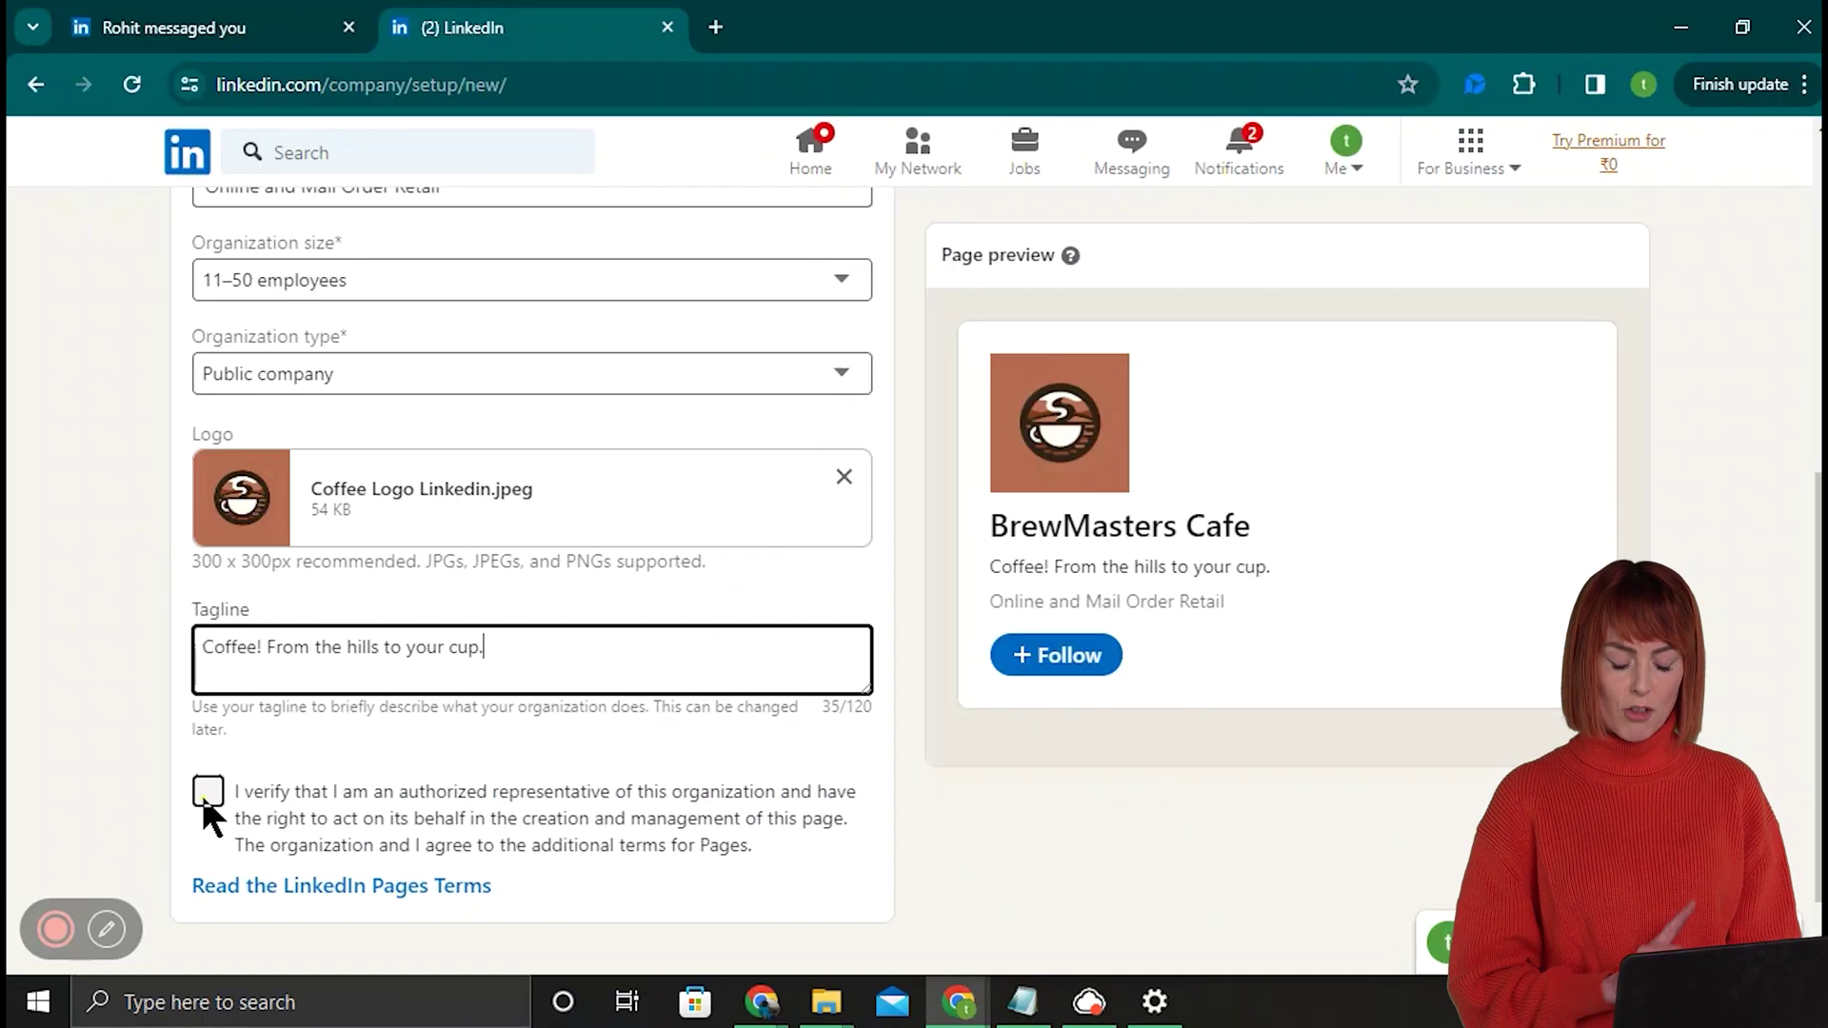
{"action": "left_click", "coordinate": [206, 800]}
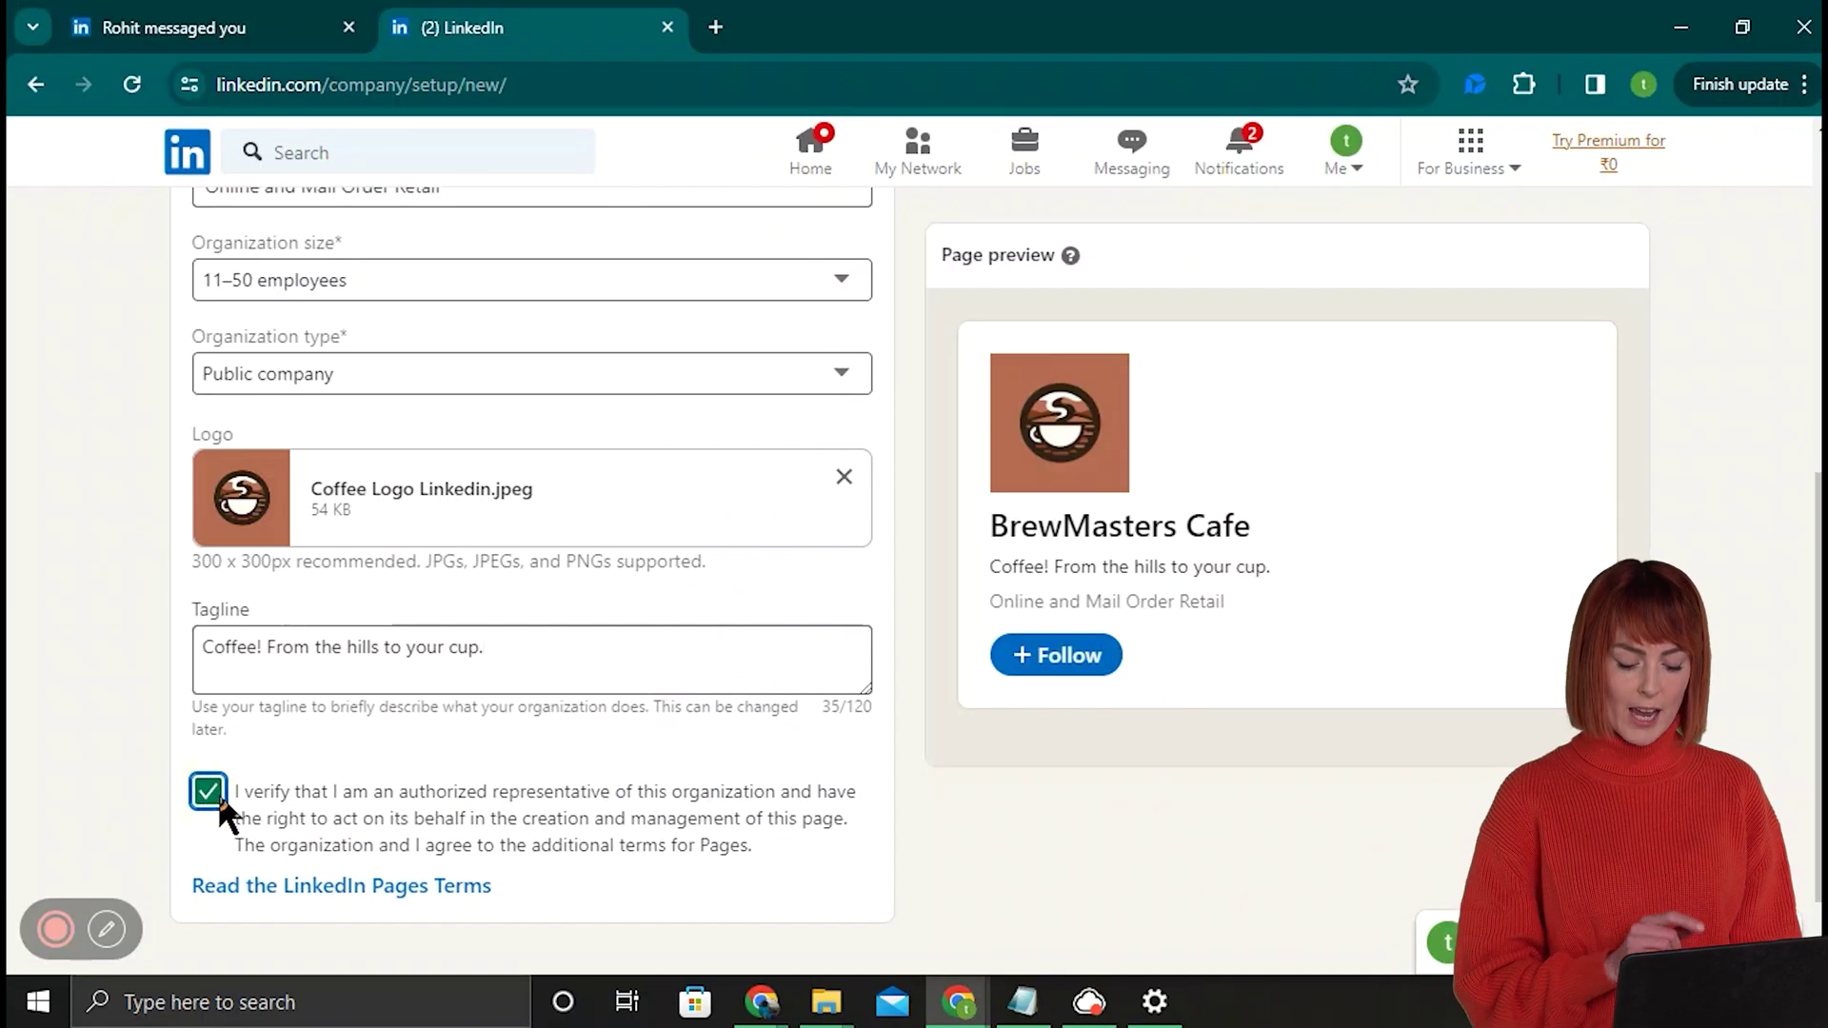
{"action": "scroll", "coordinate": [1449, 816], "scroll_direction": "down", "scroll_amount": 1}
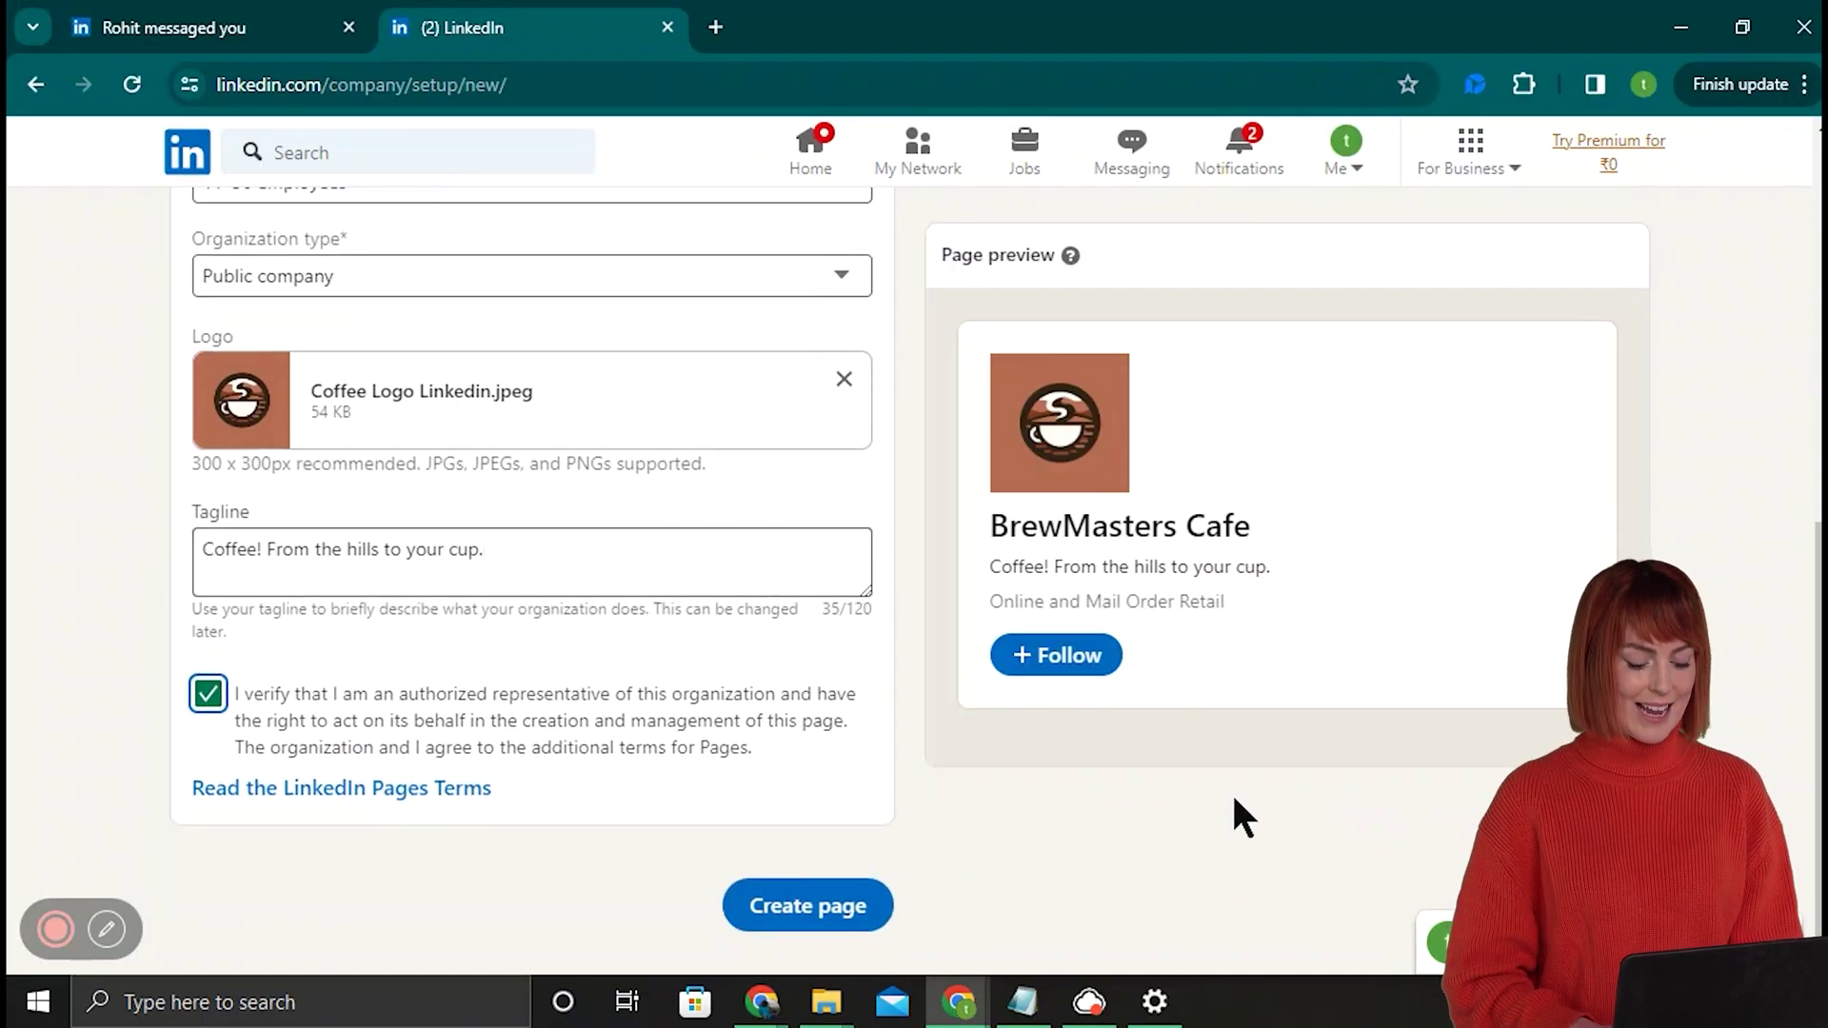
{"action": "left_click", "coordinate": [836, 910]}
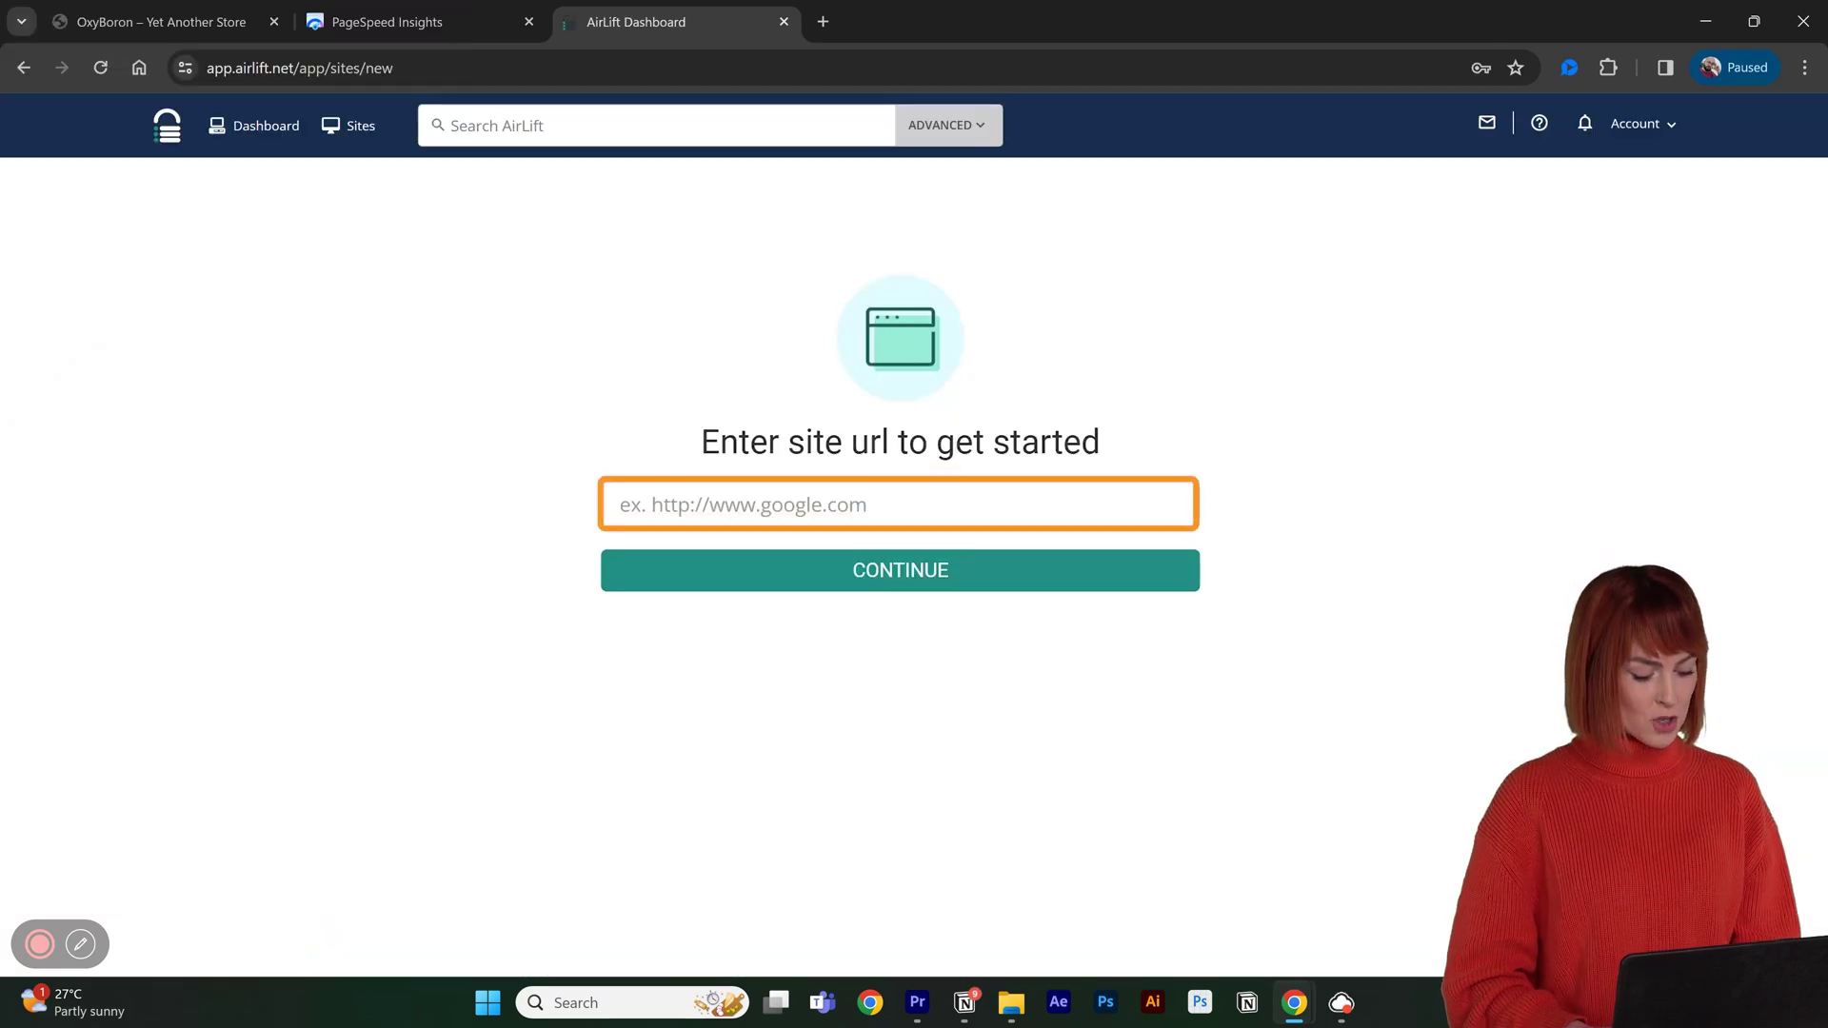
{"action": "type", "text": "https://oxyboron.com/"}
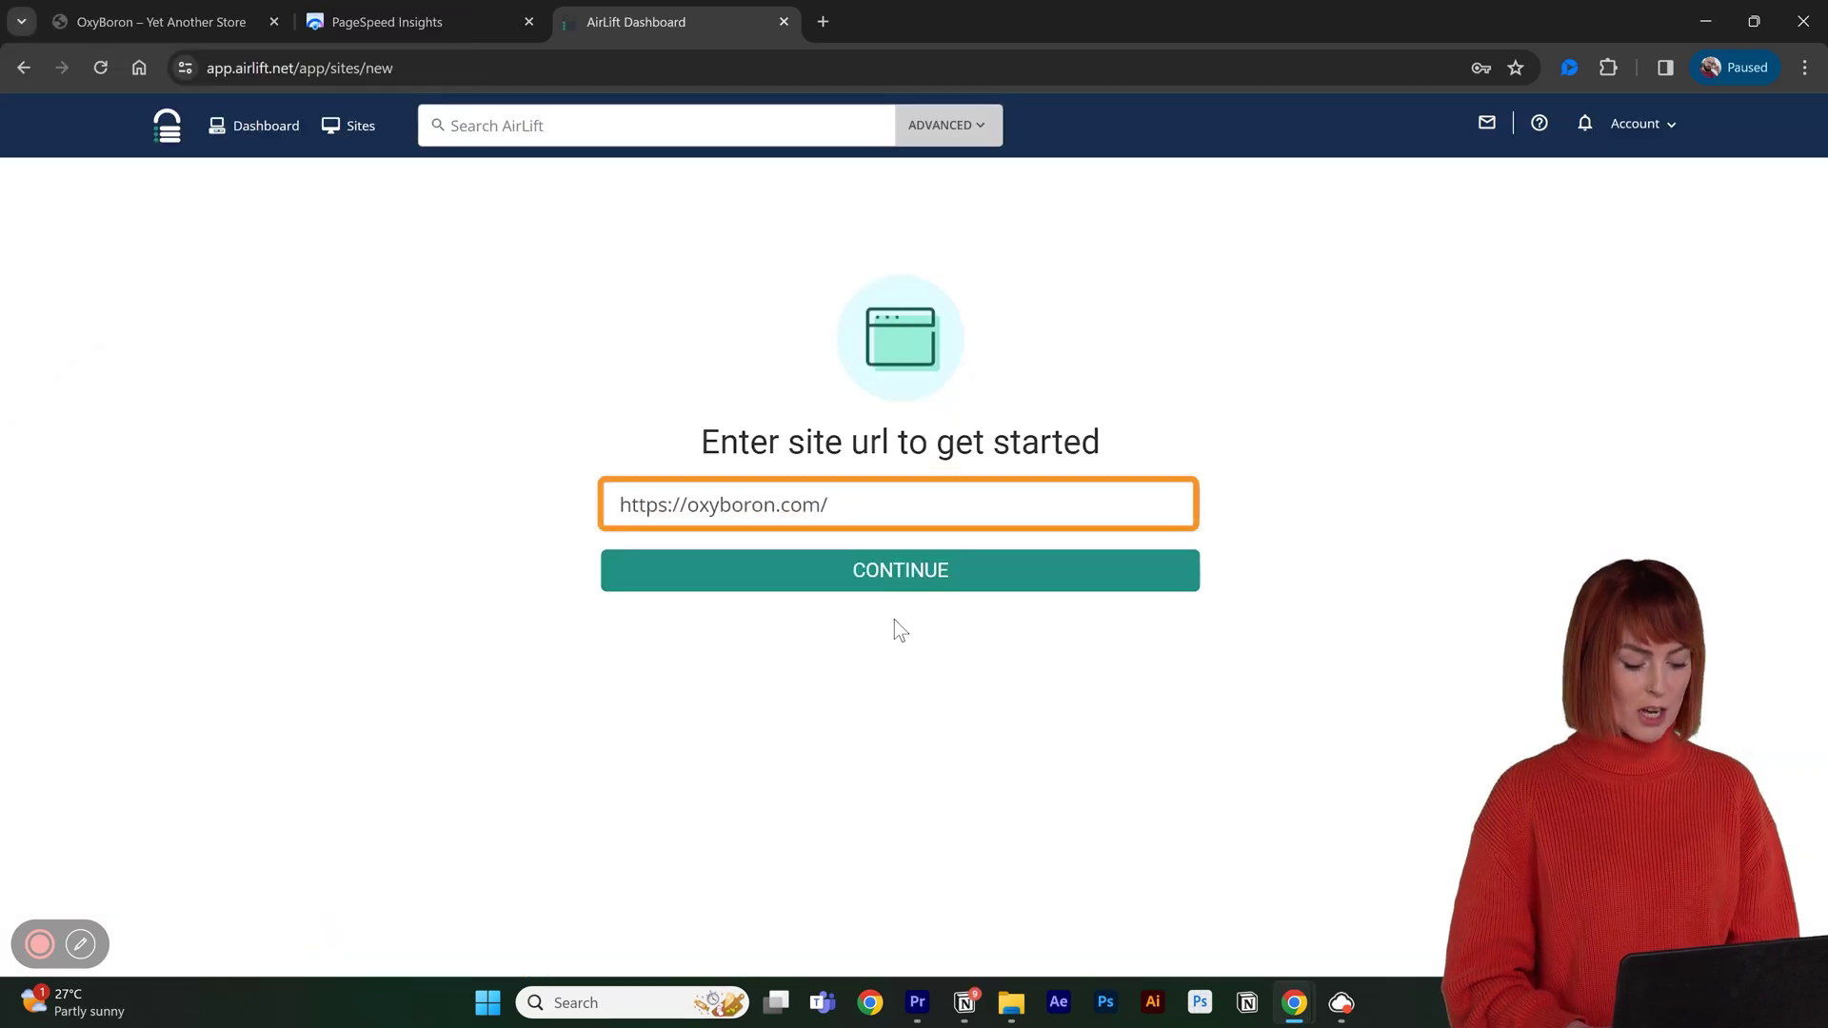
{"action": "left_click", "coordinate": [947, 581]}
{"action": "left_click", "coordinate": [948, 581]}
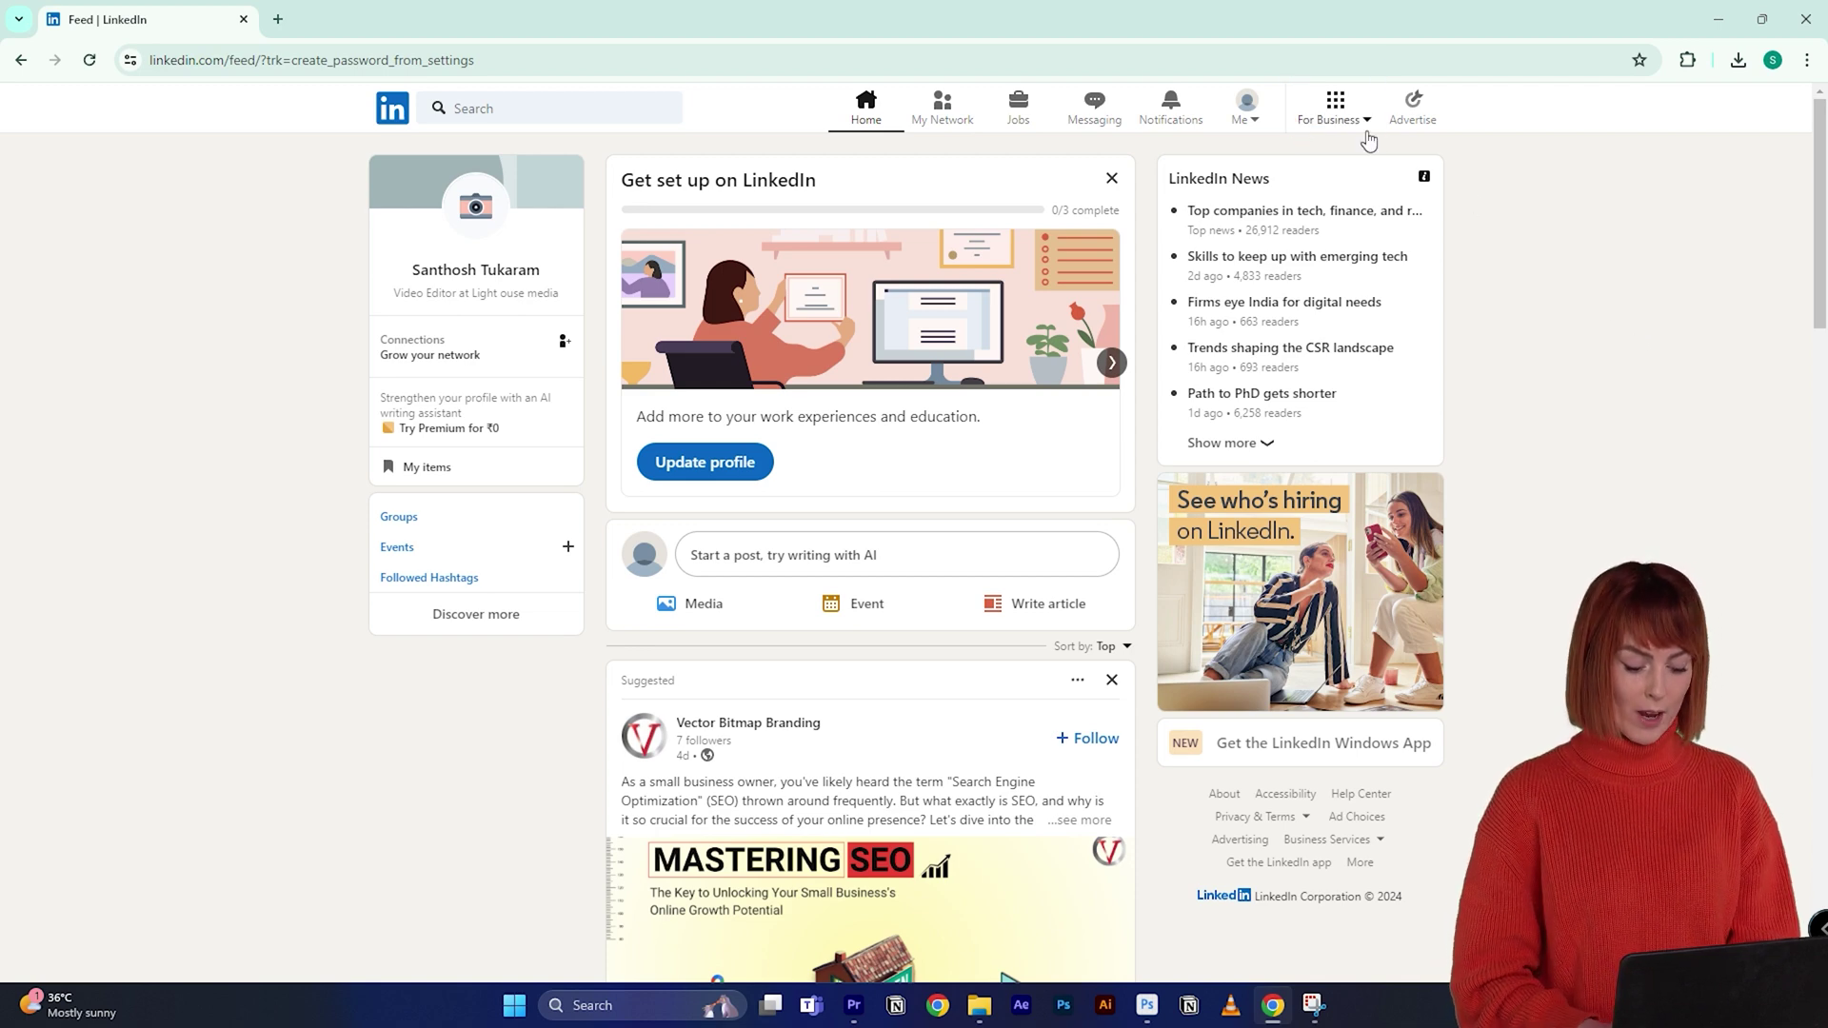
Go to Advertise on LinkedIn and complete the account's two-step verification by submitting the verification code.
{"action": "left_click", "coordinate": [1335, 119]}
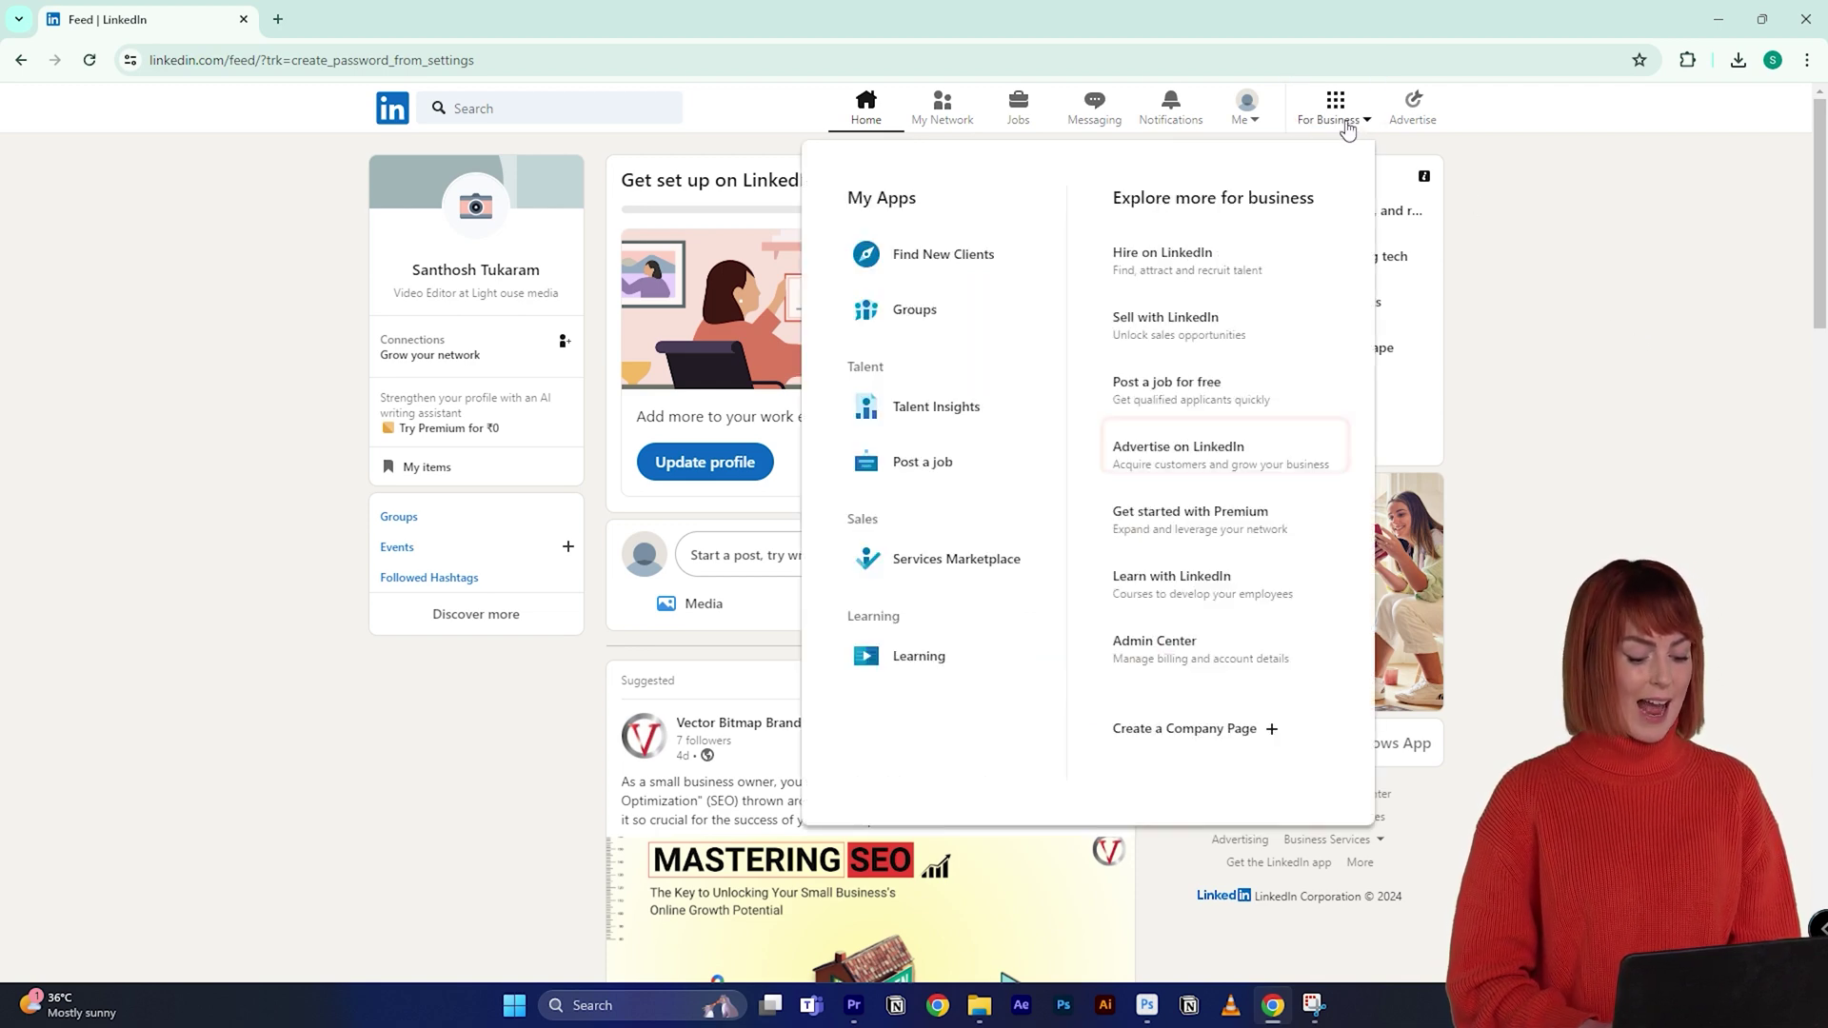
{"action": "left_click", "coordinate": [1211, 452]}
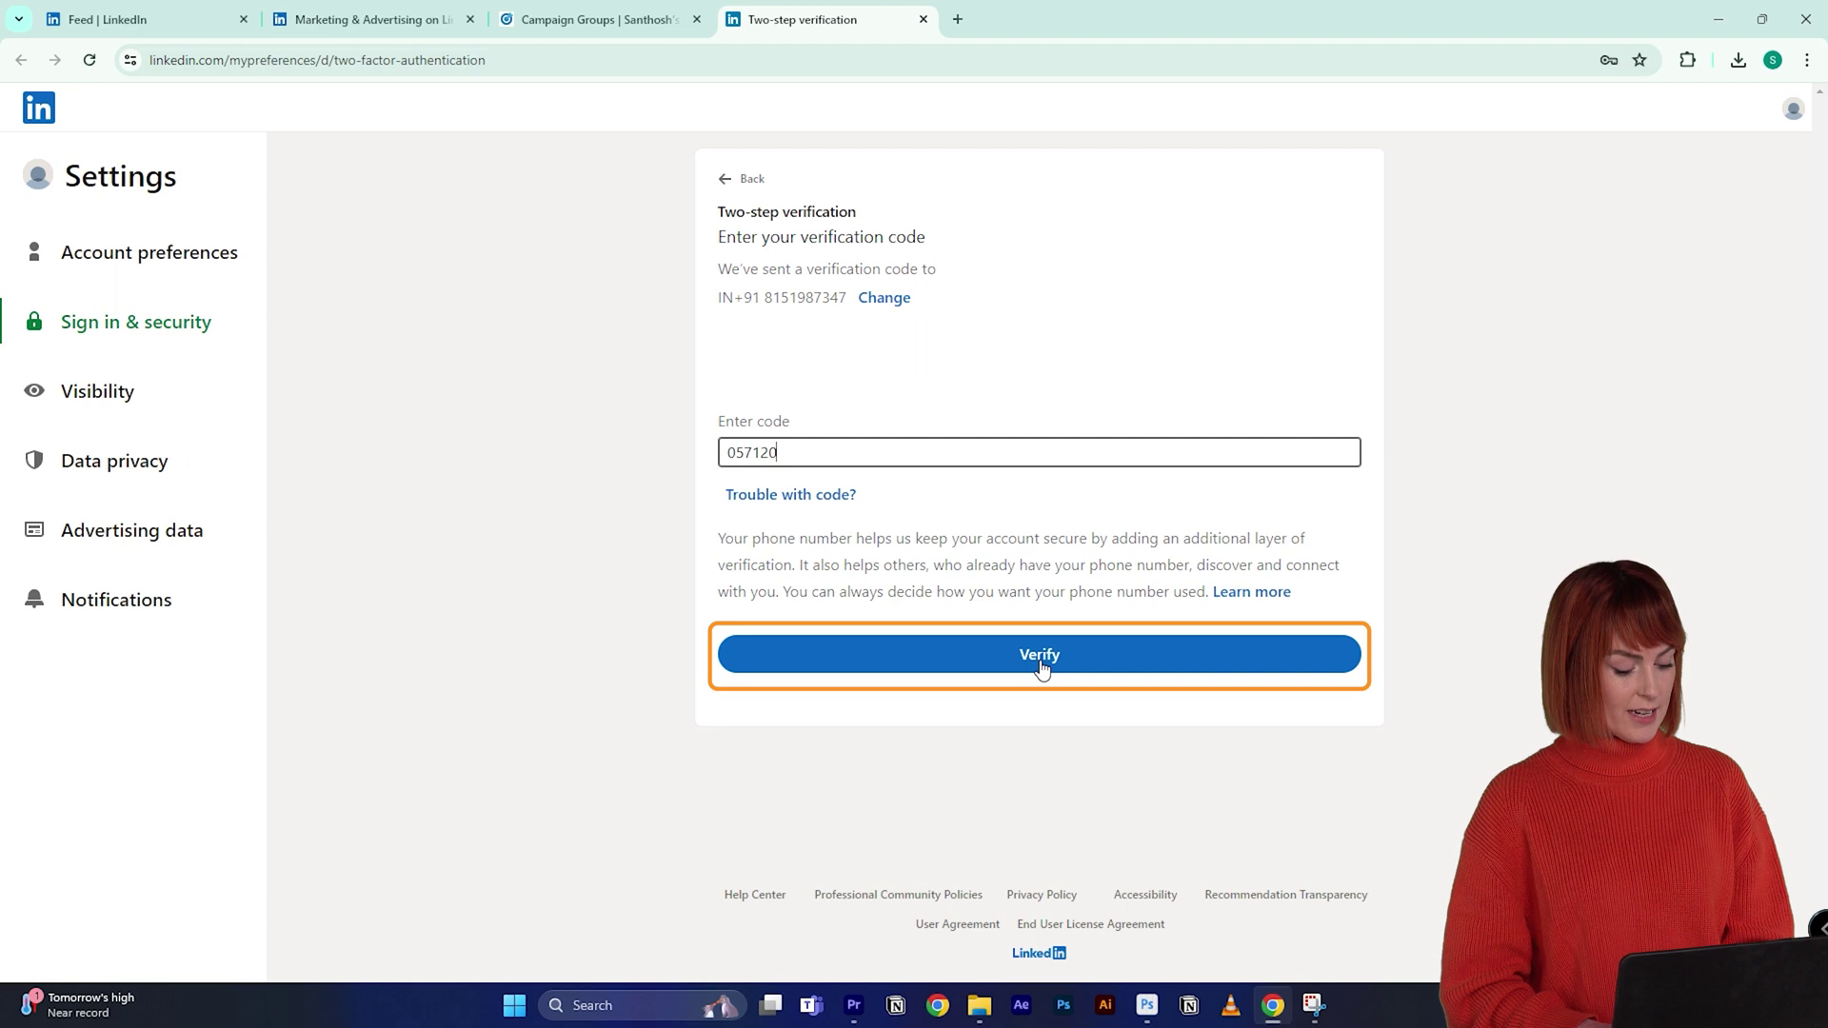
{"action": "left_click", "coordinate": [1040, 657]}
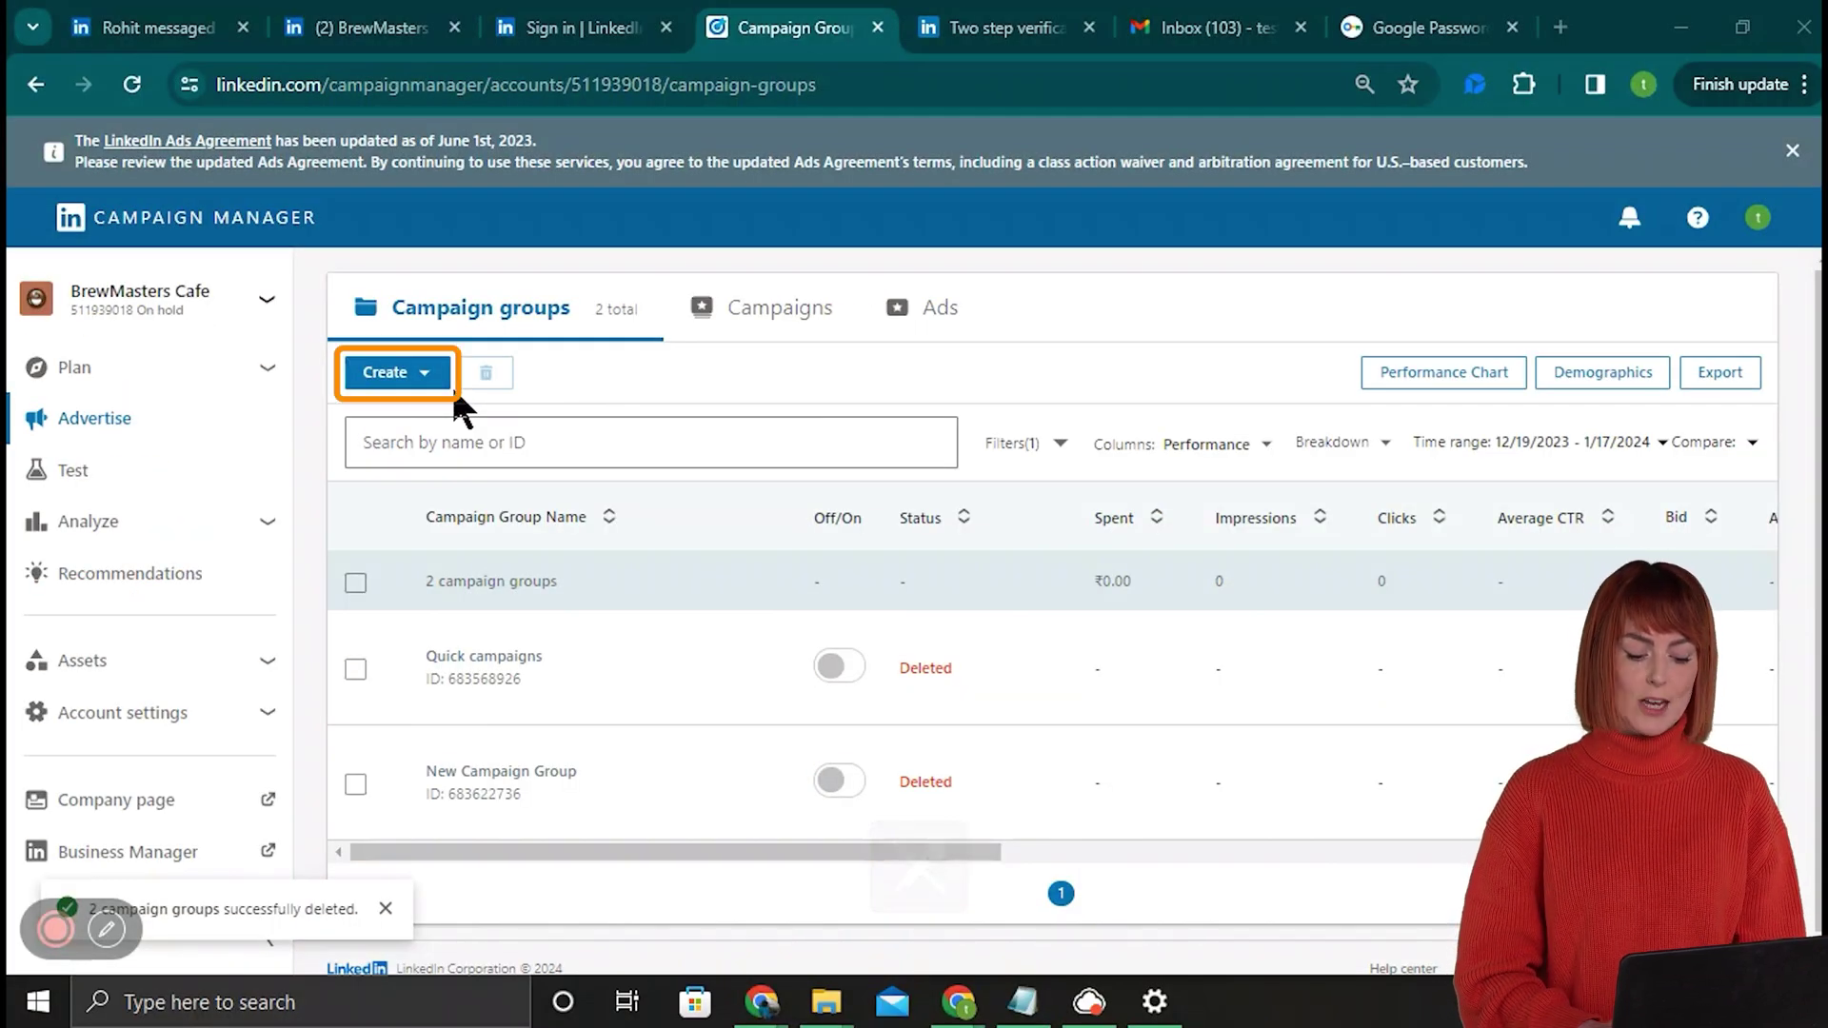
Create a new campaign with the campaign group named Coffee Sales and Website conversions as the group objective.
{"action": "left_click", "coordinate": [428, 375]}
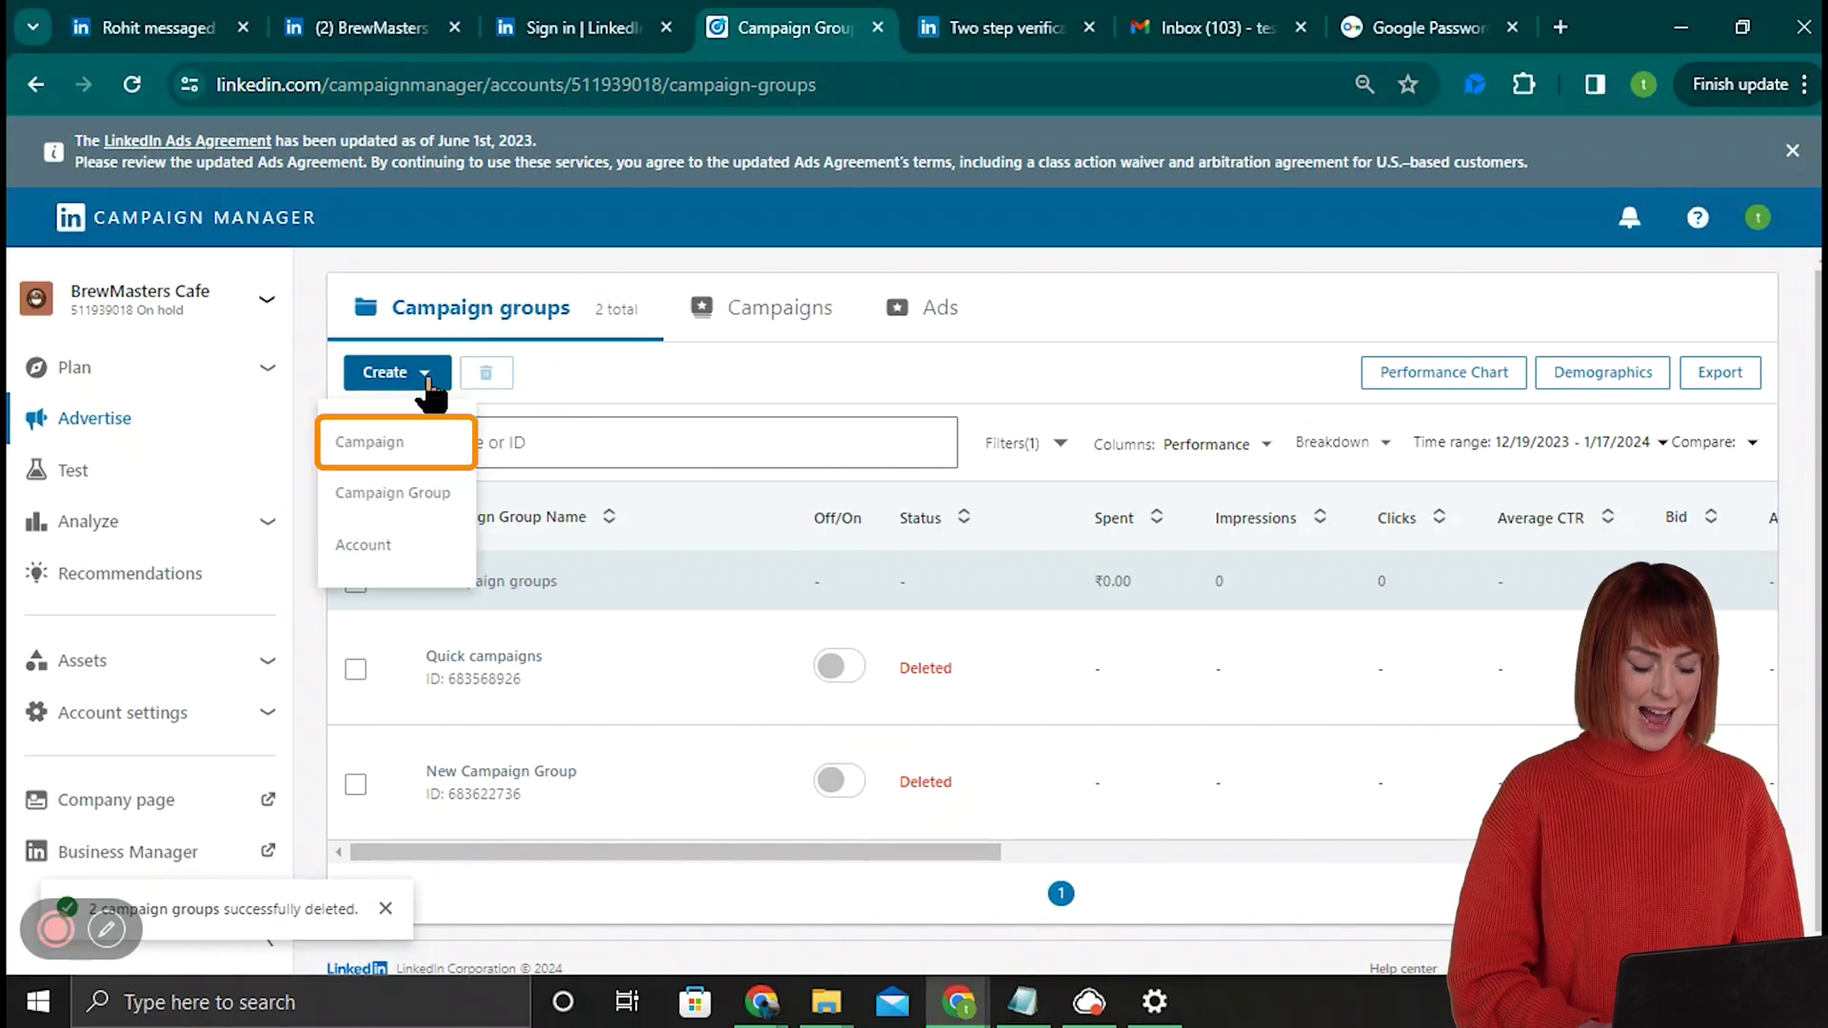
{"action": "left_click", "coordinate": [422, 456]}
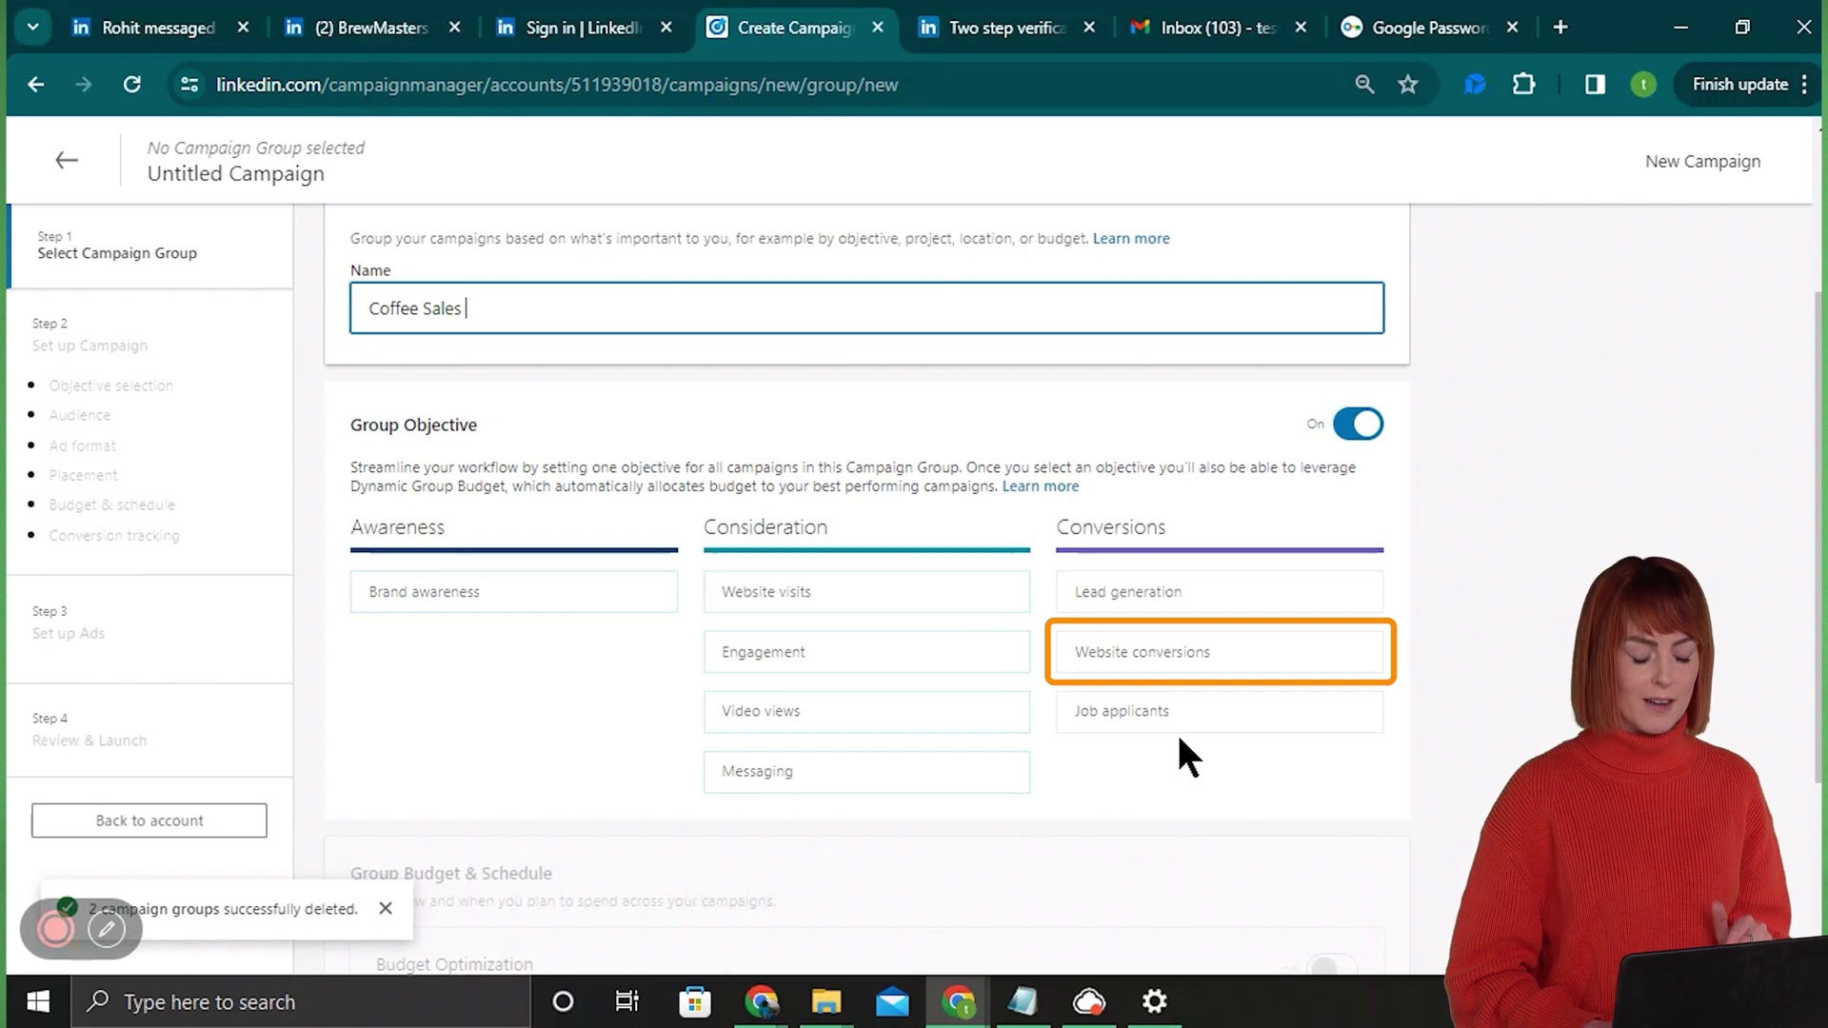
{"action": "left_click", "coordinate": [1236, 655]}
Turn on Budget Optimization for the campaign group and set a daily budget of ₹500.
{"action": "scroll", "coordinate": [1581, 482], "scroll_direction": "down", "scroll_amount": 4}
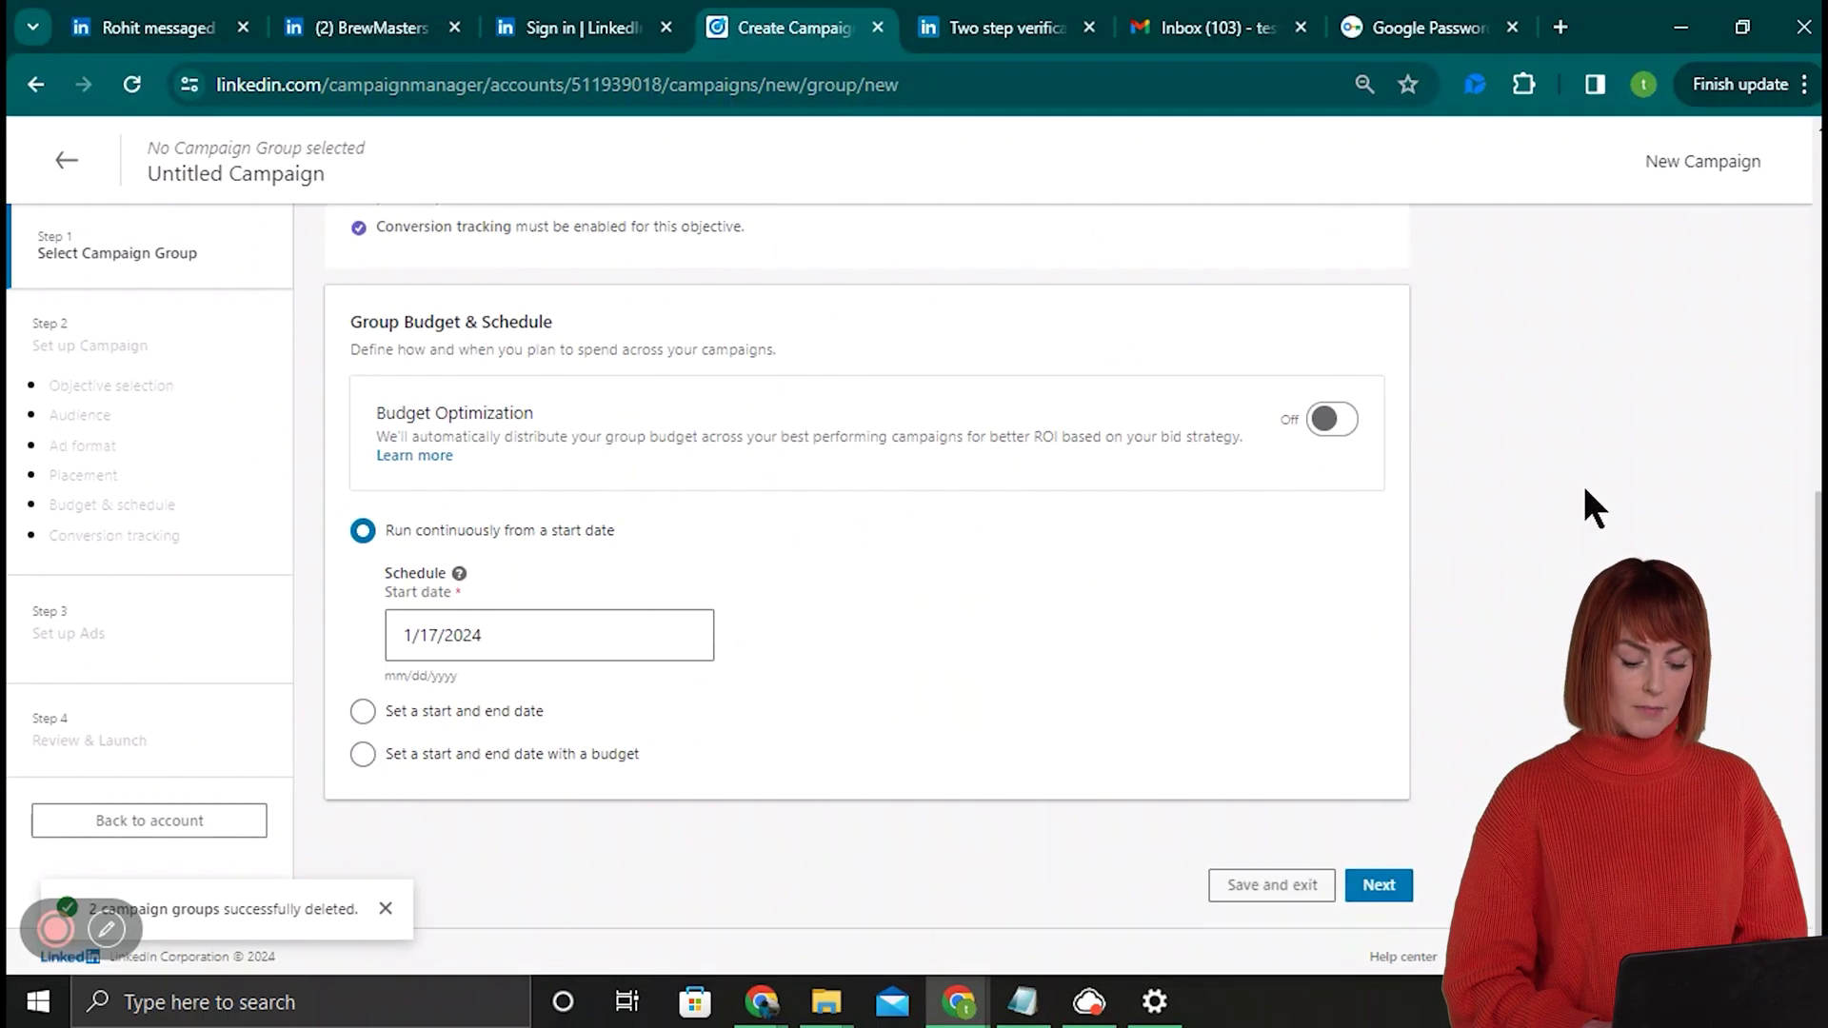
{"action": "left_click", "coordinate": [1326, 423]}
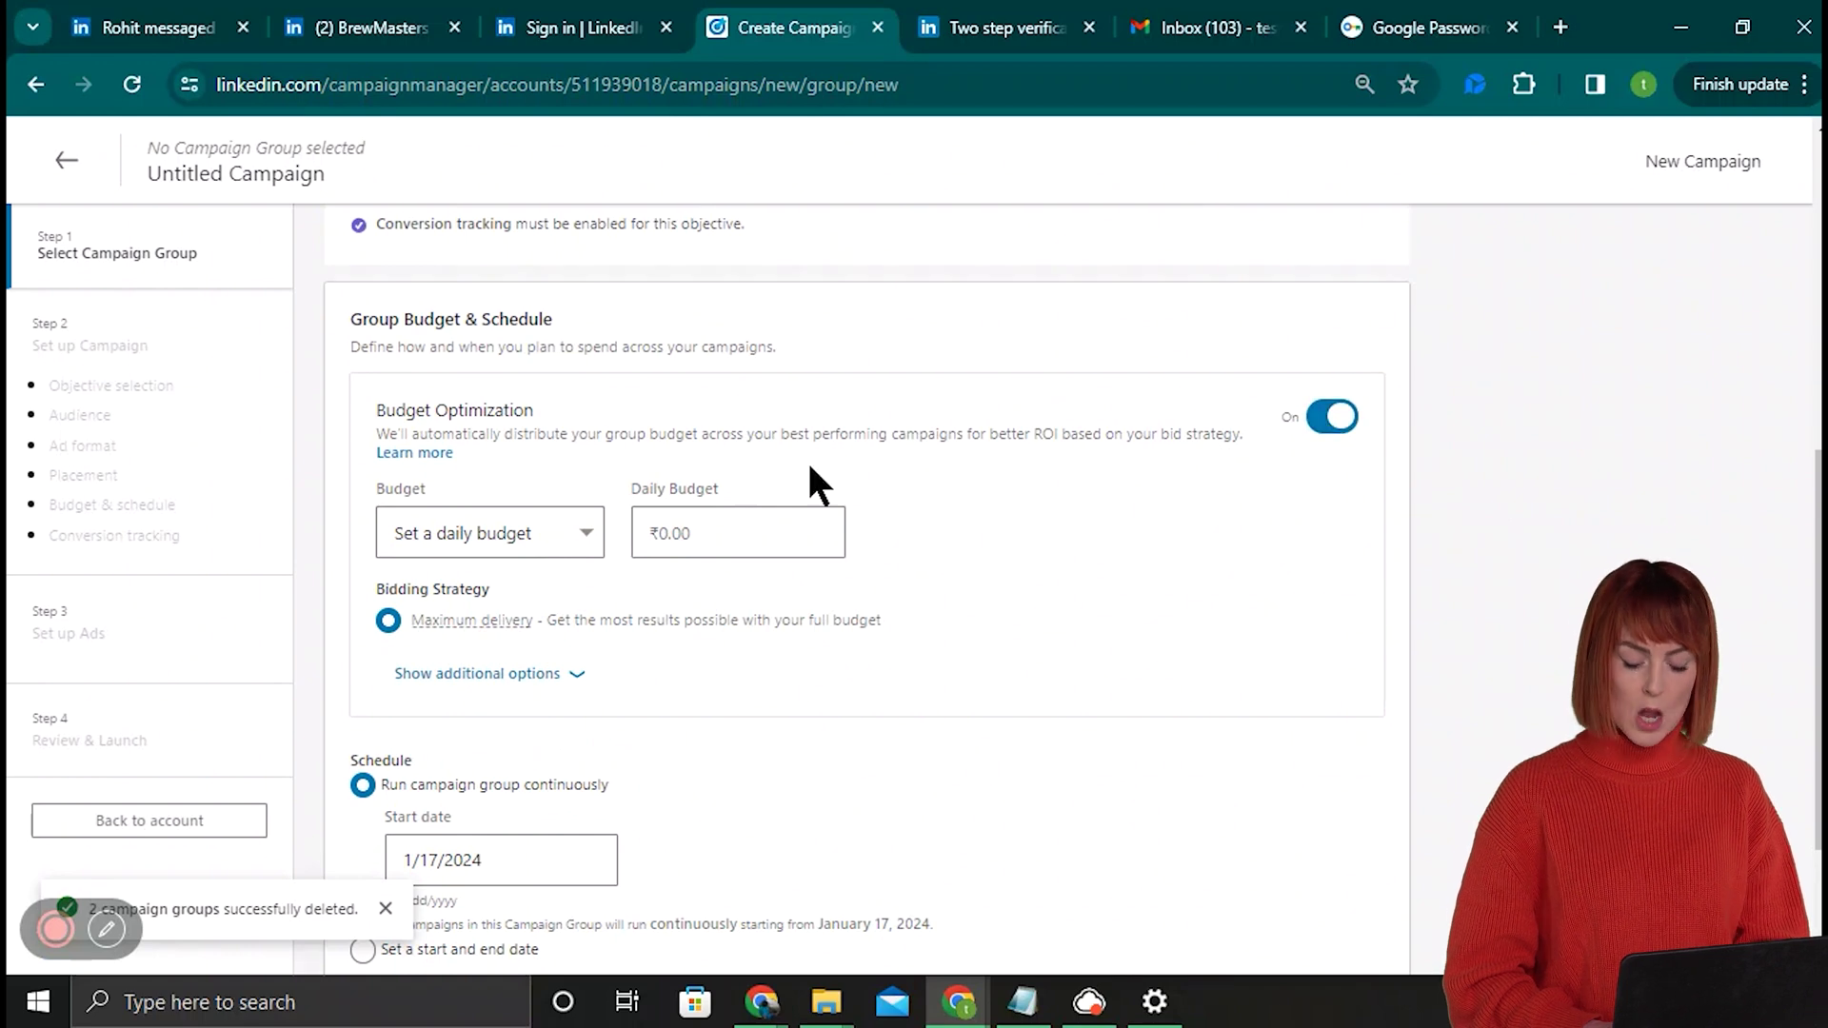
{"action": "left_click", "coordinate": [583, 548]}
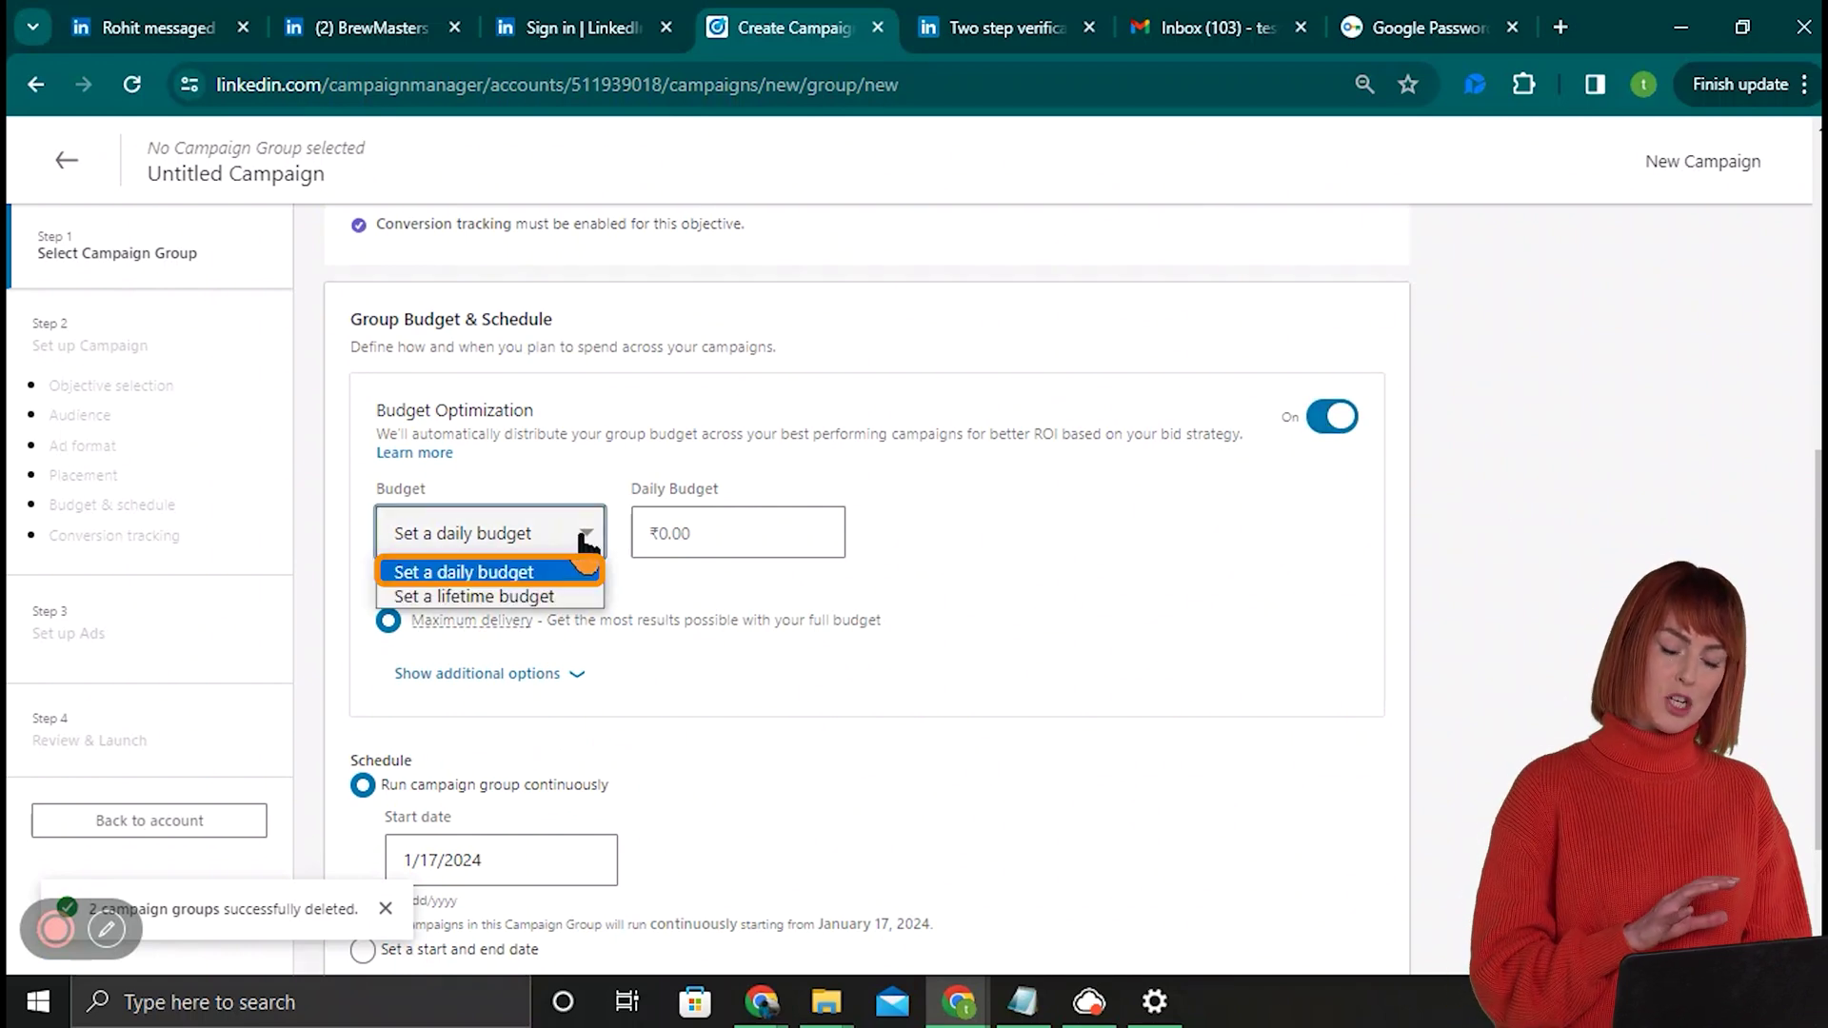
{"action": "left_click", "coordinate": [706, 531]}
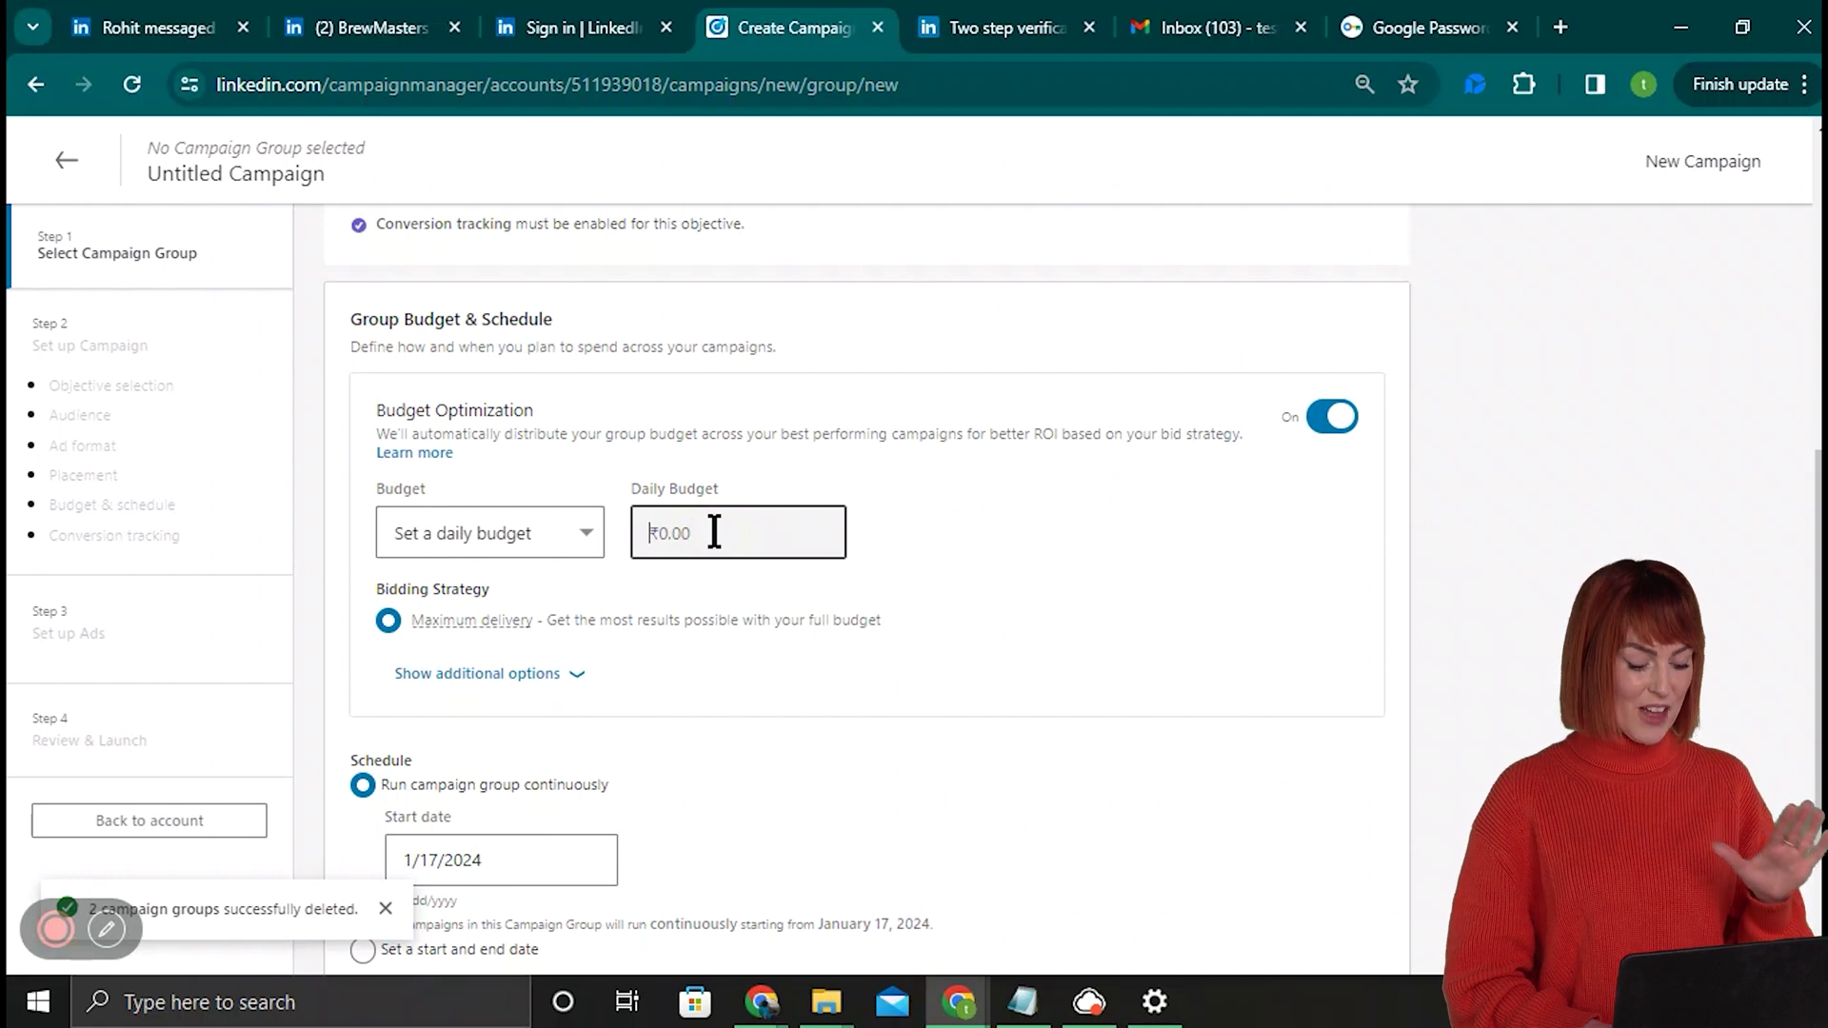
Switch the group to a lifetime budget of ₹100,000 scheduled from 1/19/2024 to 2/19/2024, and proceed to the campaign setup.
{"action": "left_click", "coordinate": [533, 538]}
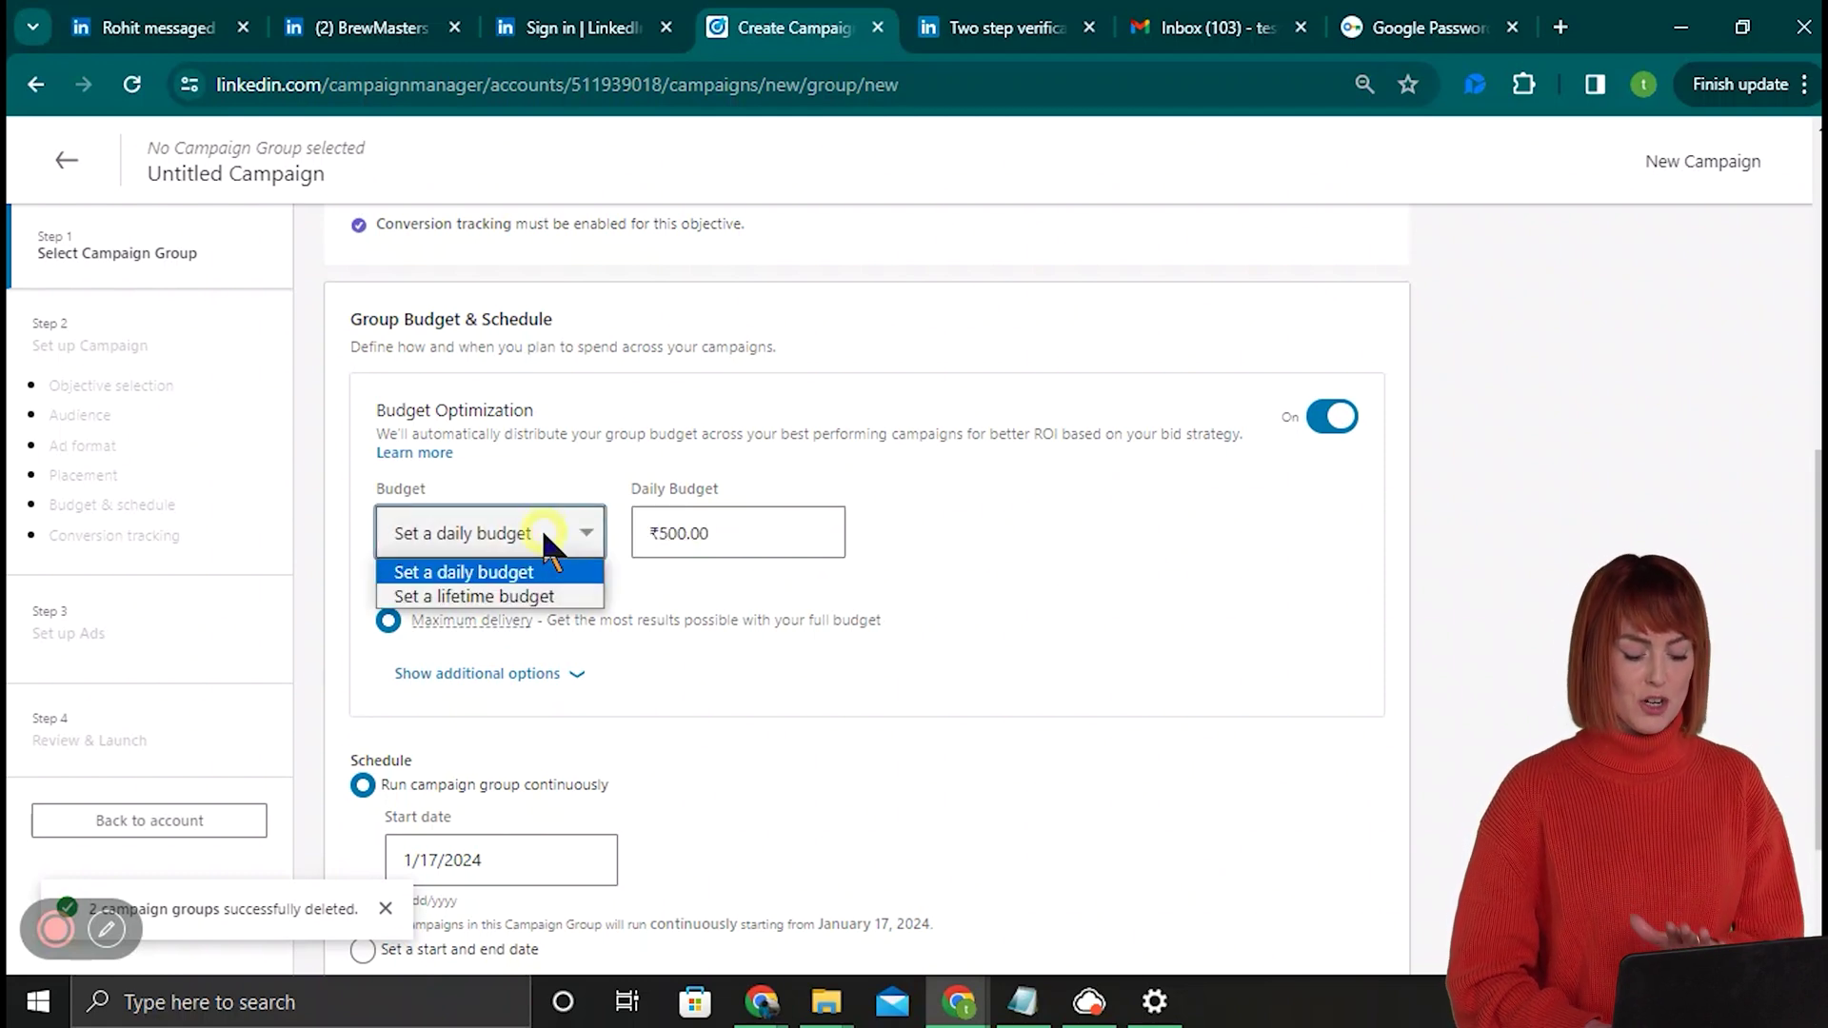
{"action": "left_click", "coordinate": [538, 596]}
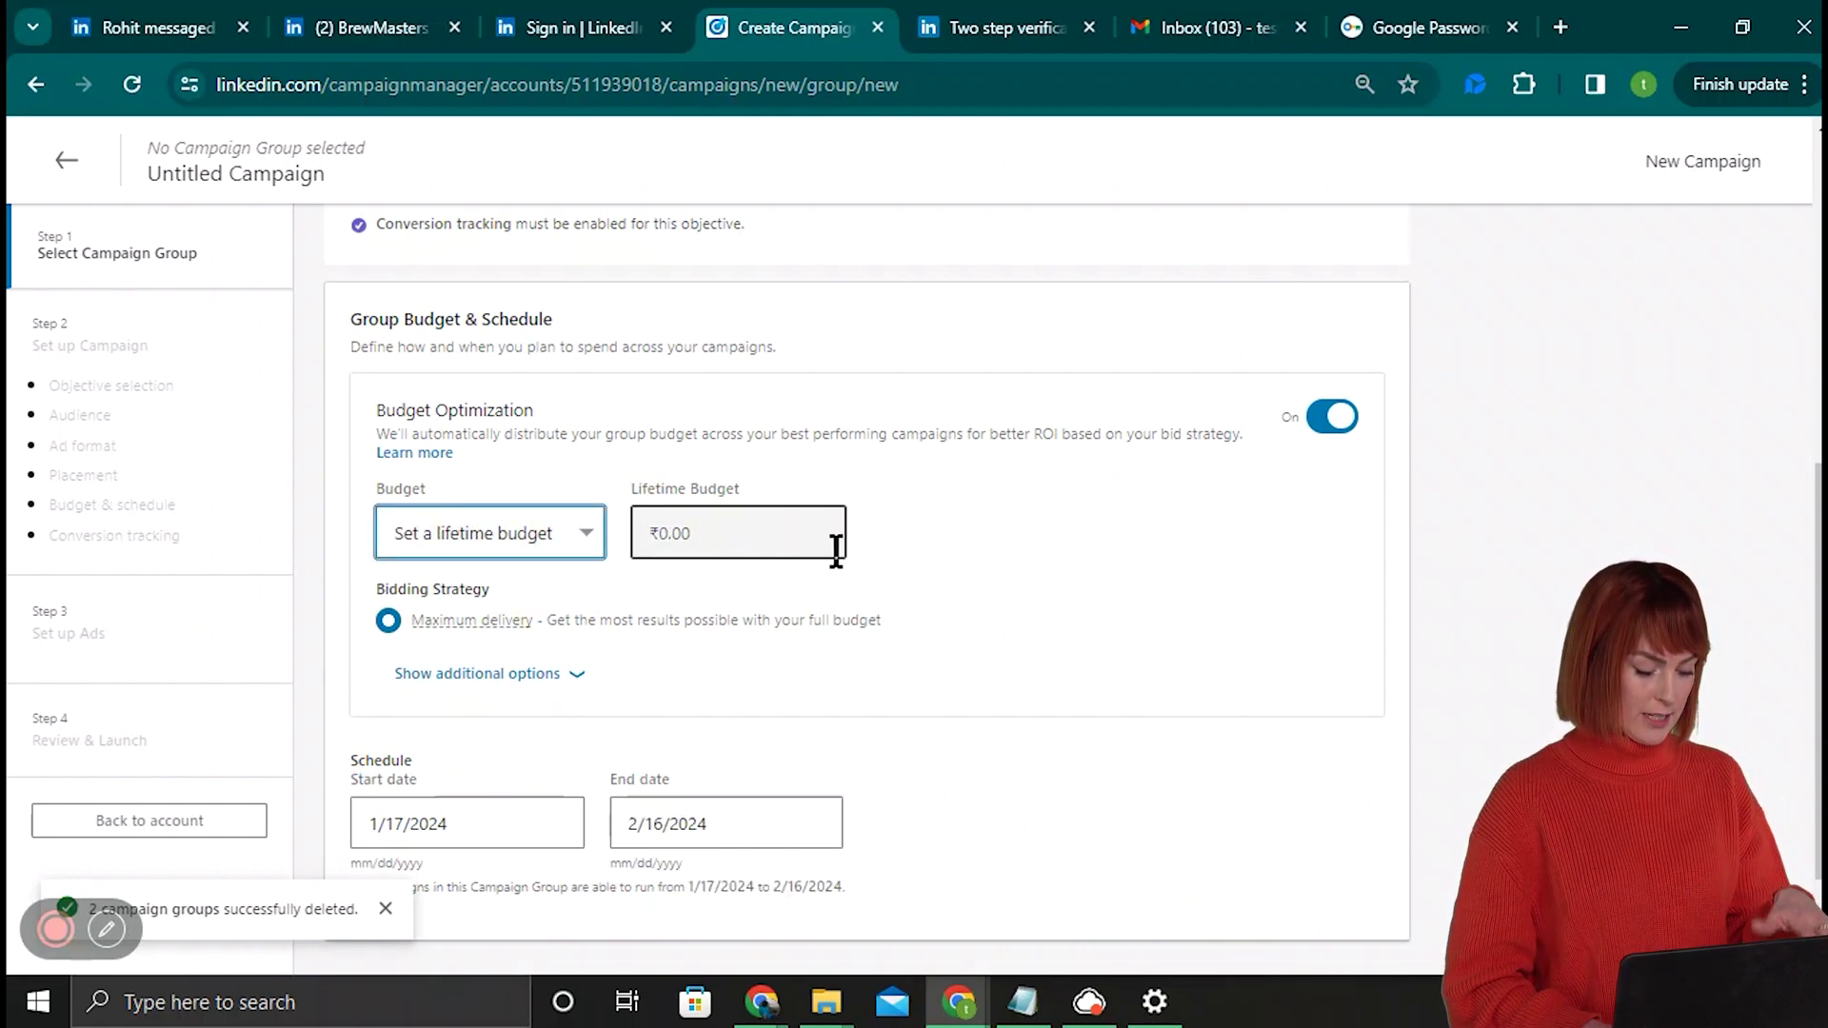
{"action": "scroll", "coordinate": [830, 562], "scroll_direction": "down", "scroll_amount": 2}
{"action": "left_click", "coordinate": [697, 400]}
{"action": "type", "text": "00000"}
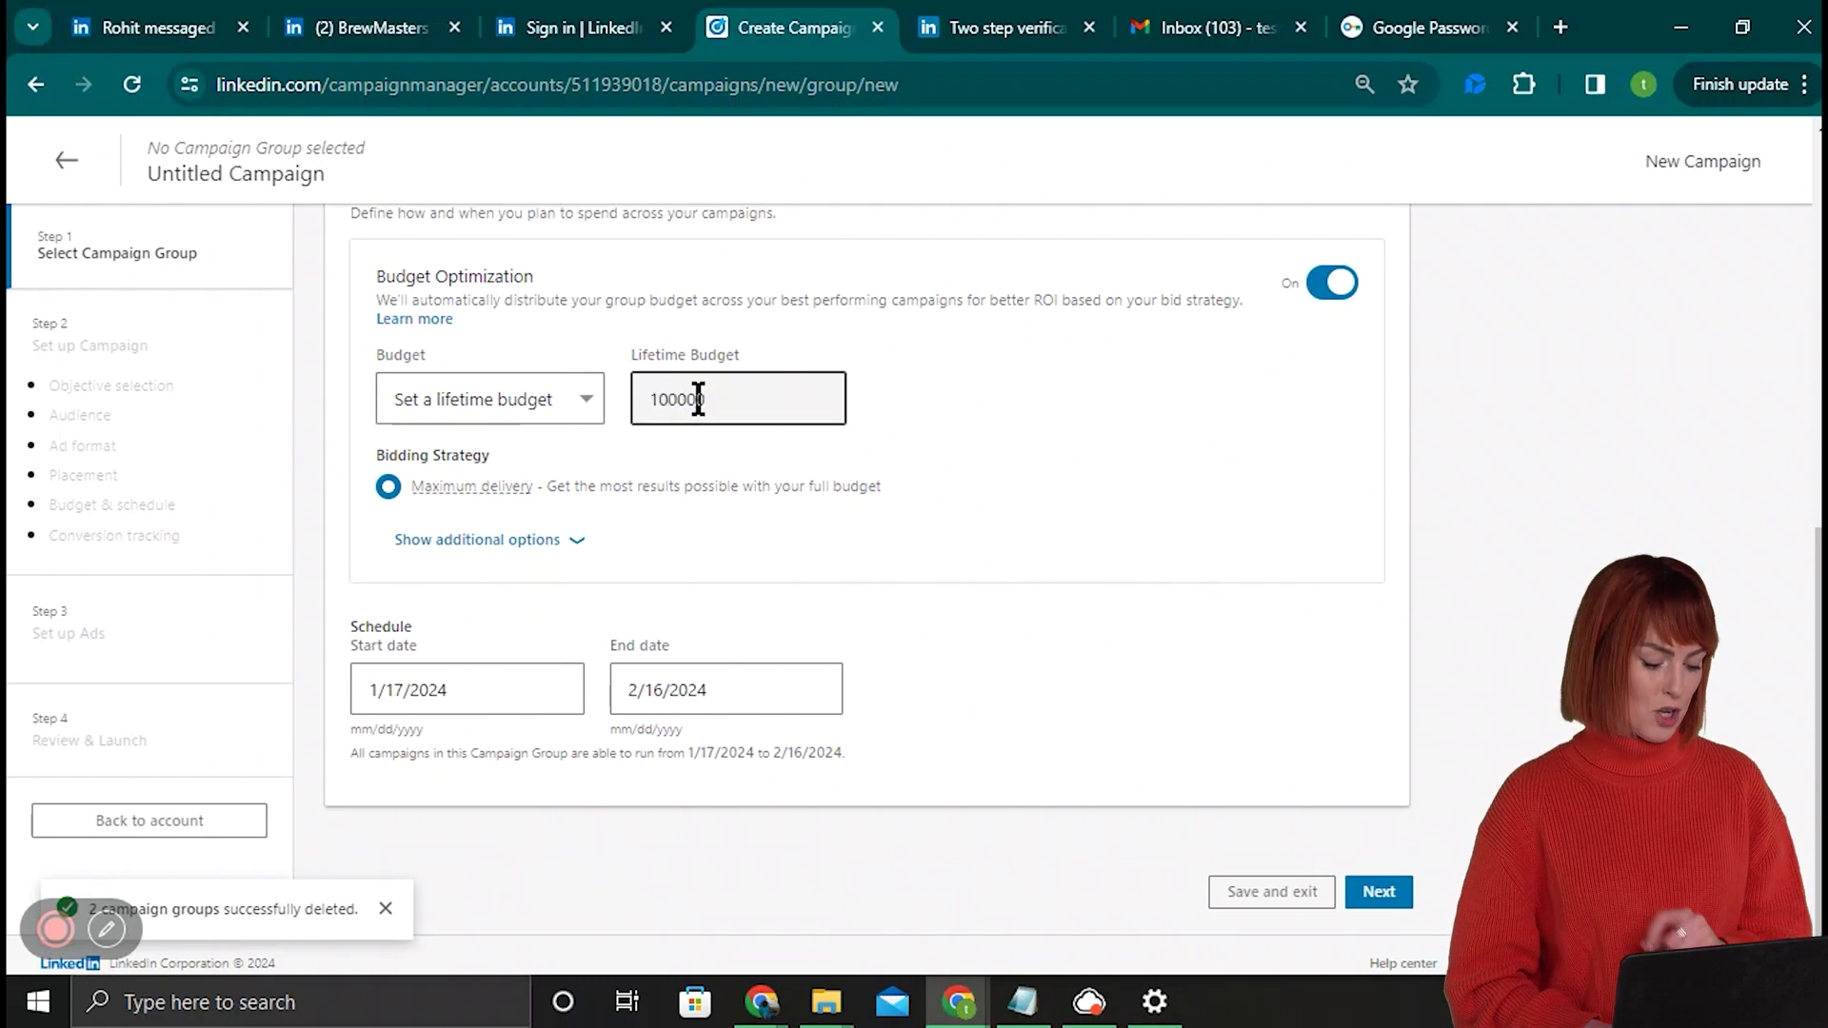
{"action": "left_click", "coordinate": [1017, 491]}
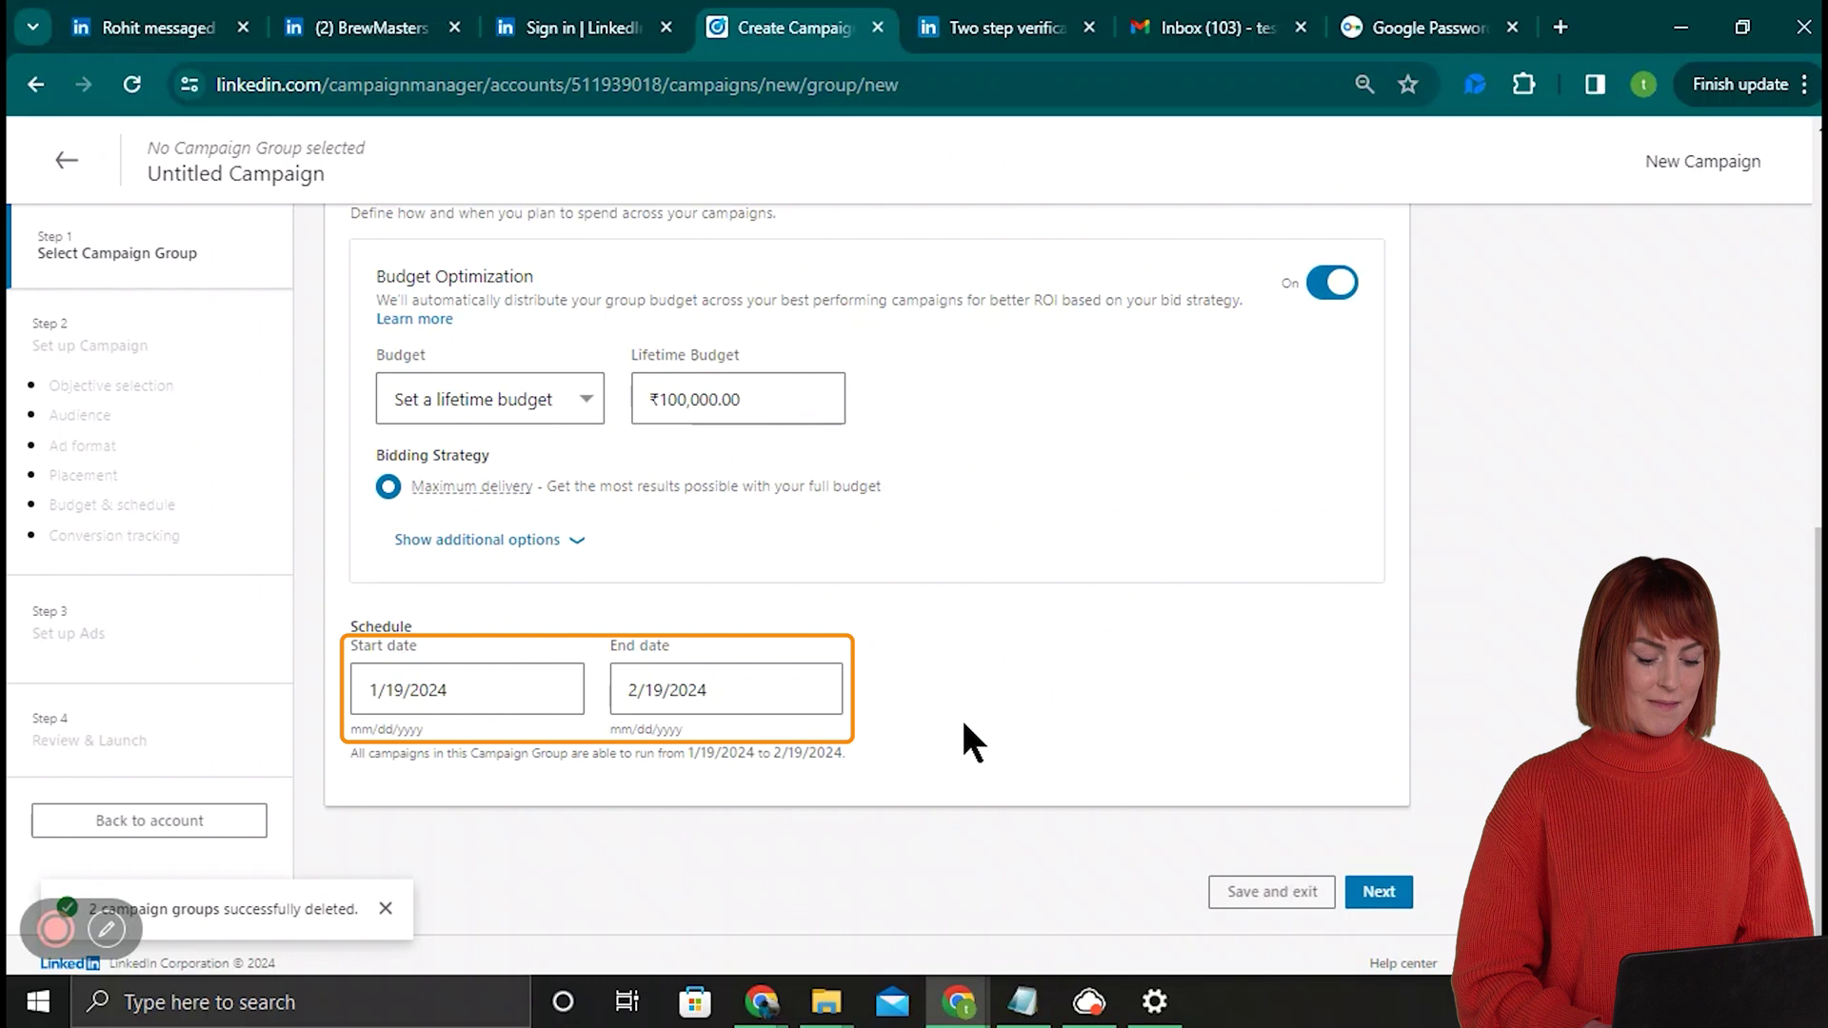
{"action": "left_click", "coordinate": [1376, 893]}
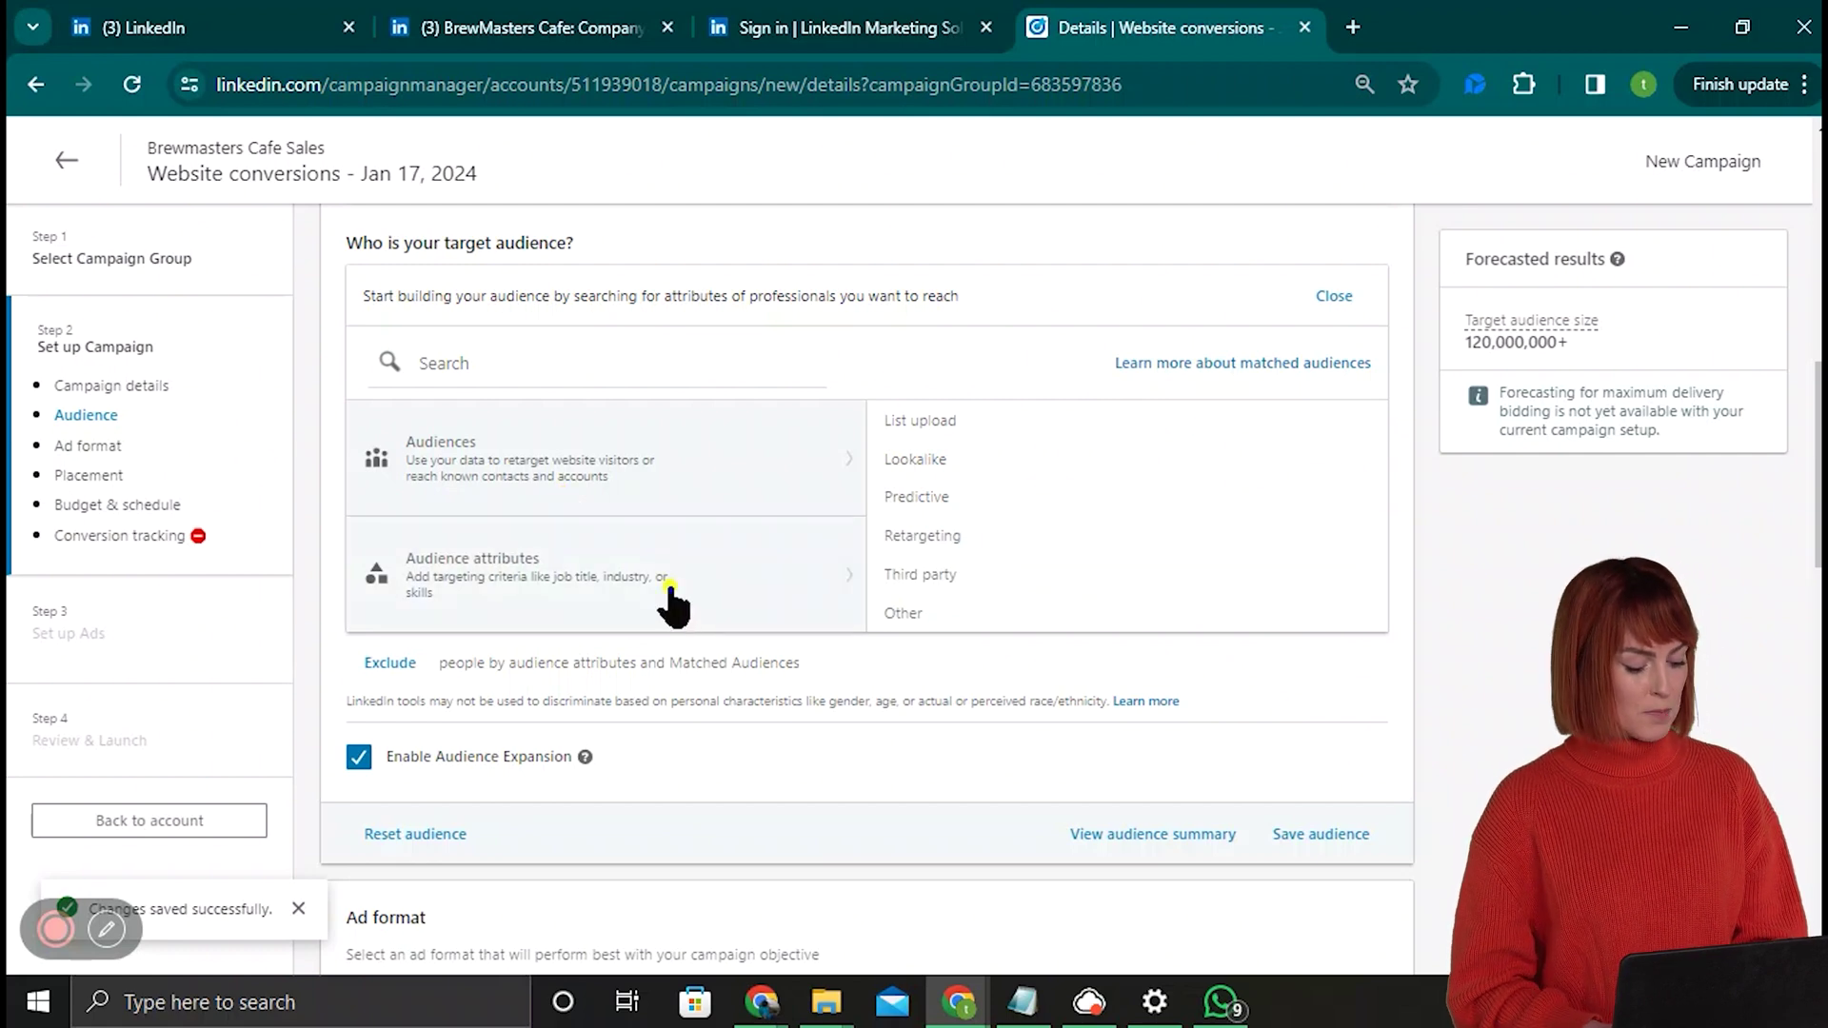
Add Bachelor's degree, Bachelor of Arts, Bachelor of Engineering and Bachelor of Commerce to the target audience's degree attributes.
{"action": "mouse_move", "coordinate": [674, 602]}
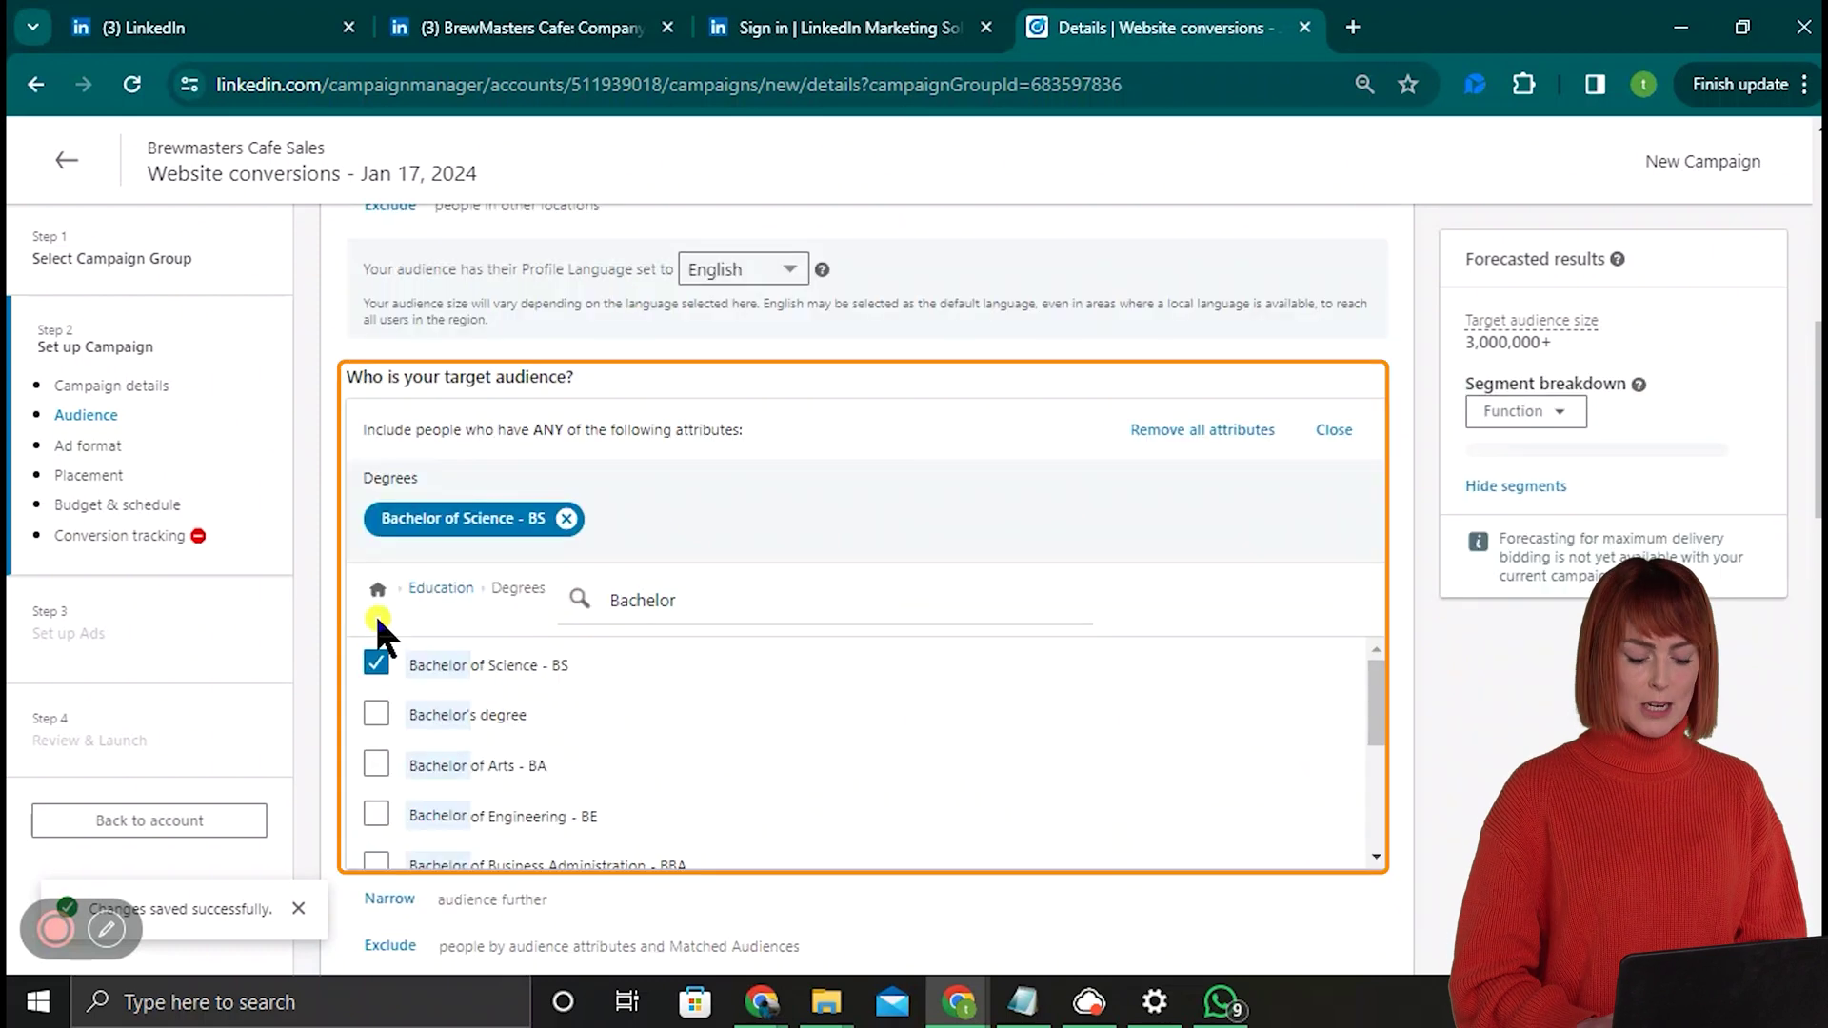
{"action": "left_click", "coordinate": [376, 715]}
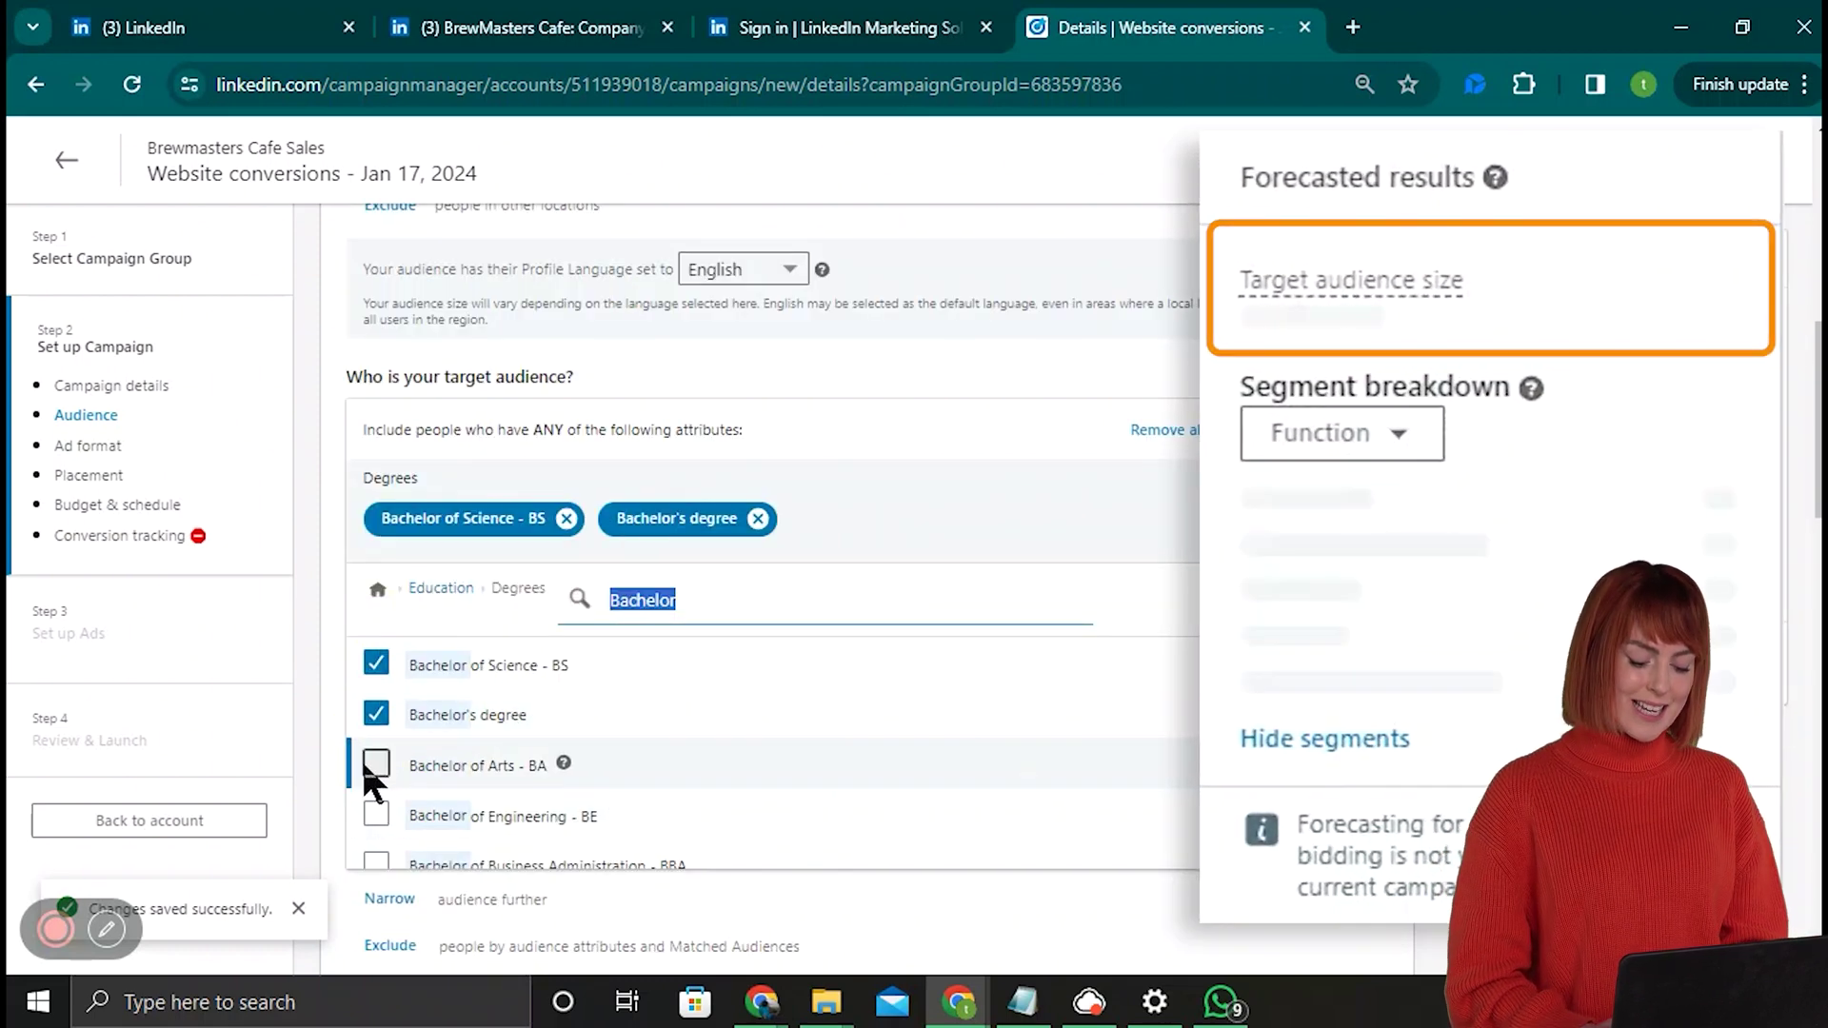
{"action": "left_click", "coordinate": [376, 763]}
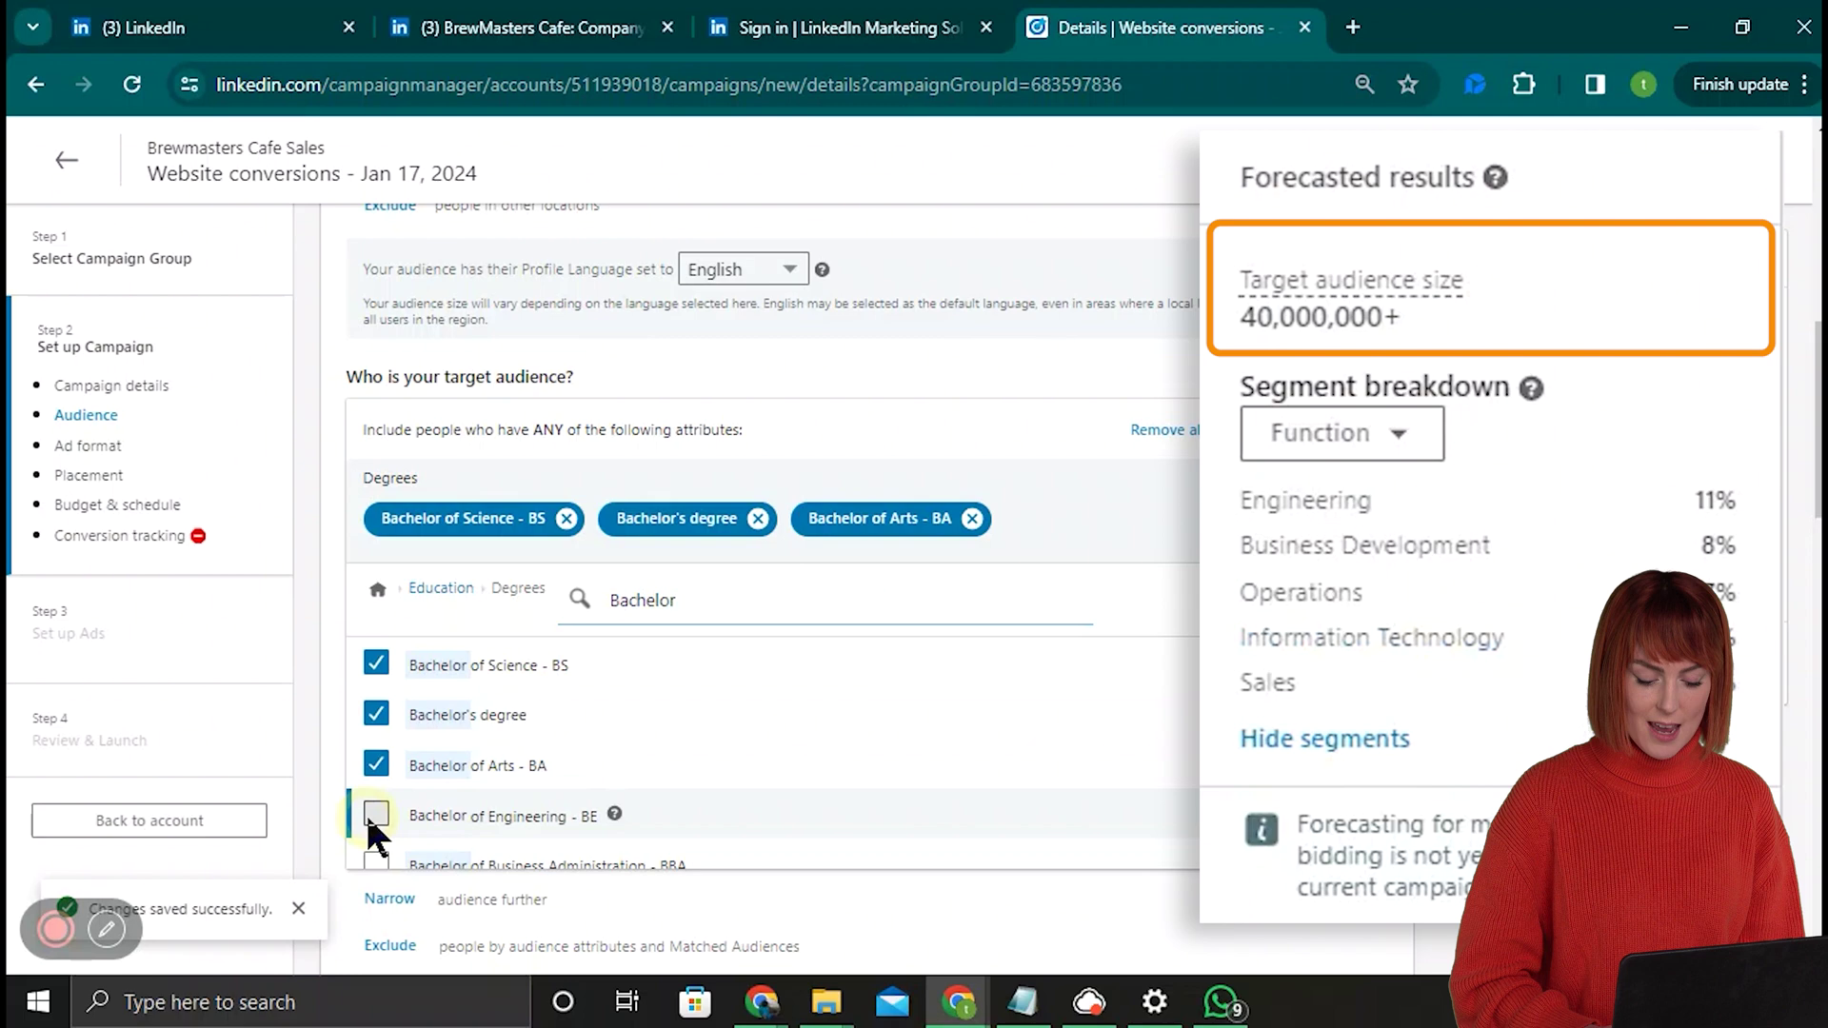
{"action": "left_click", "coordinate": [376, 815]}
{"action": "scroll", "coordinate": [409, 796], "scroll_direction": "down", "scroll_amount": 3}
{"action": "left_click", "coordinate": [376, 698]}
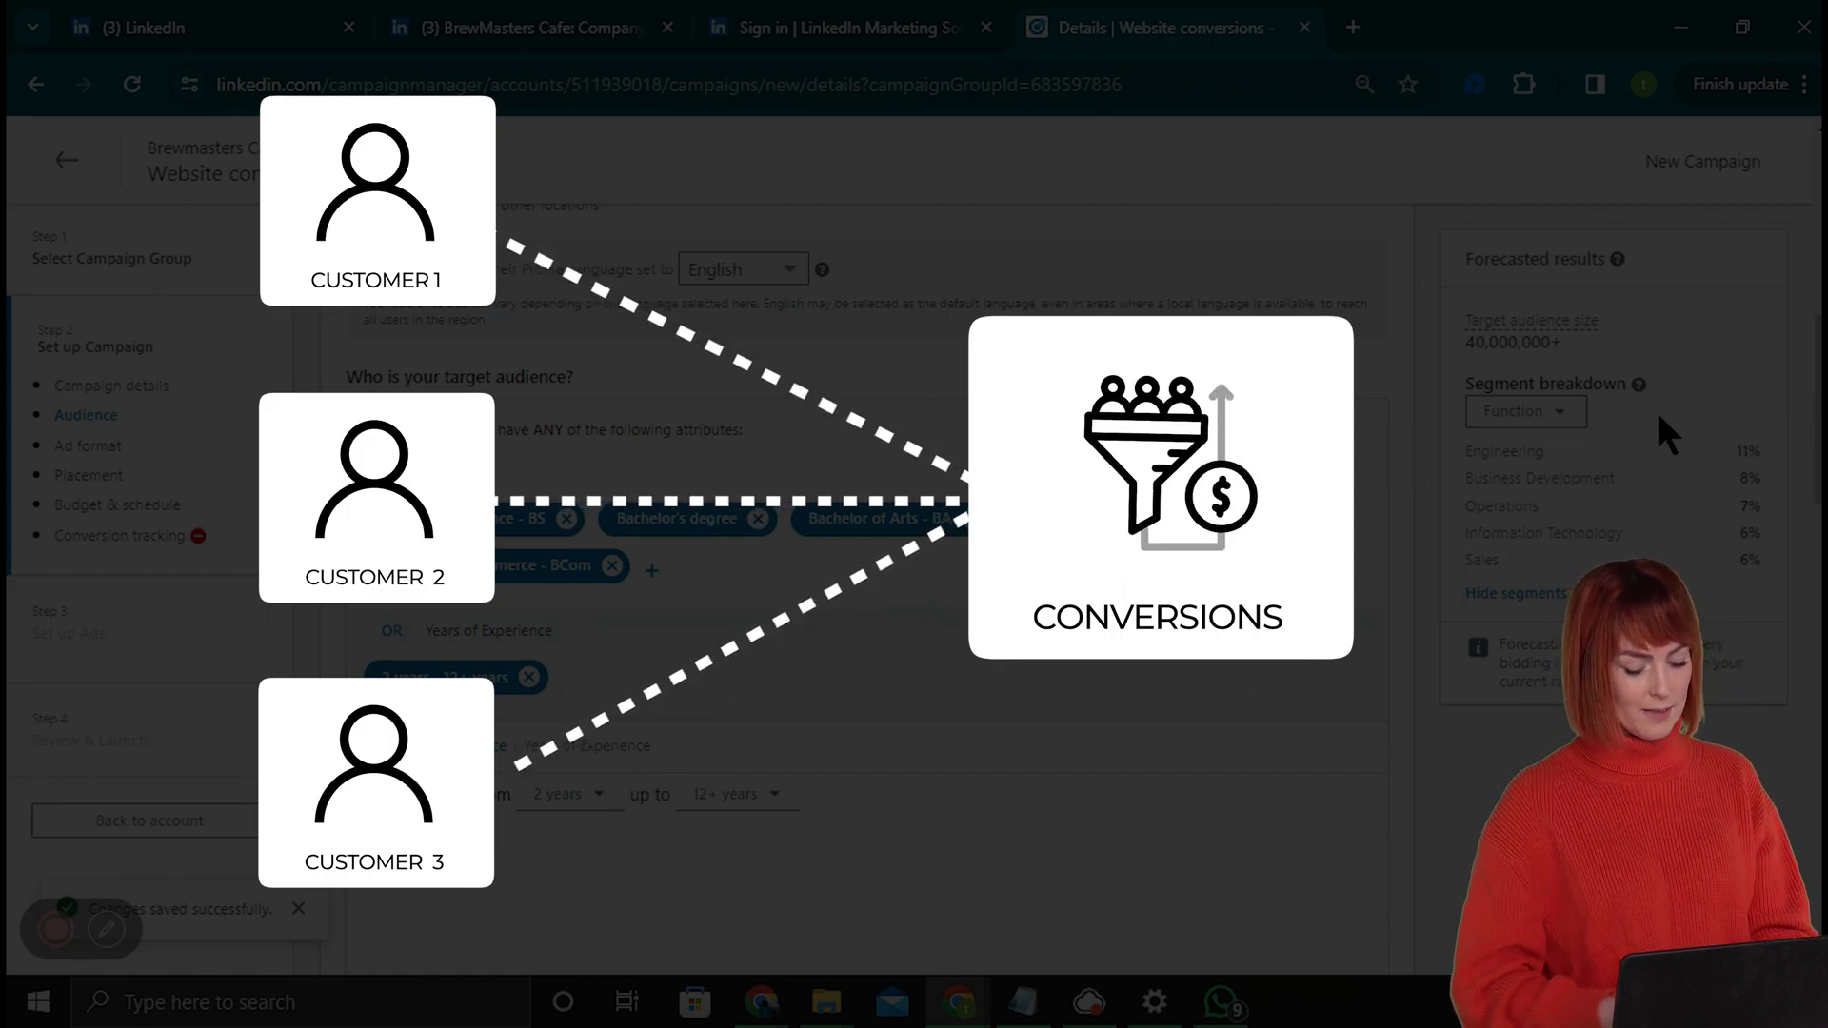
Browse the Demographics attributes available for excluding people from the target audience.
{"action": "scroll", "coordinate": [696, 705], "scroll_direction": "down", "scroll_amount": 4}
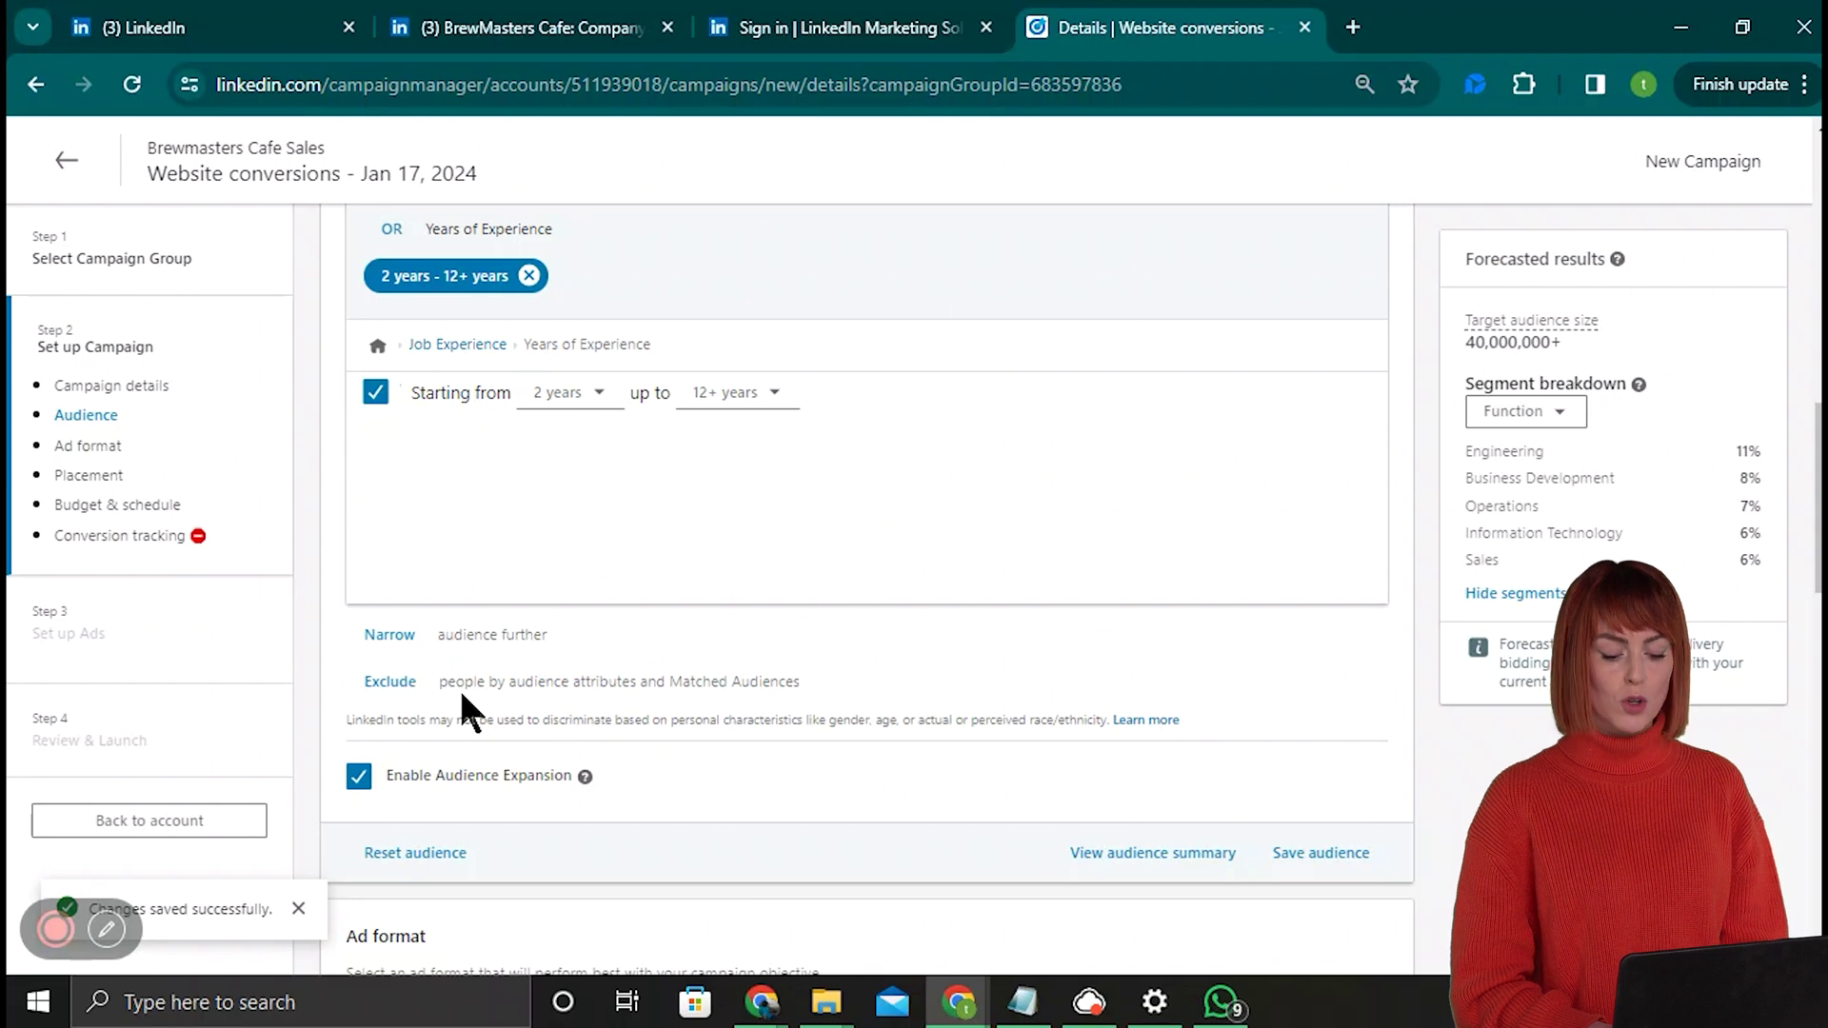
{"action": "left_click", "coordinate": [407, 695]}
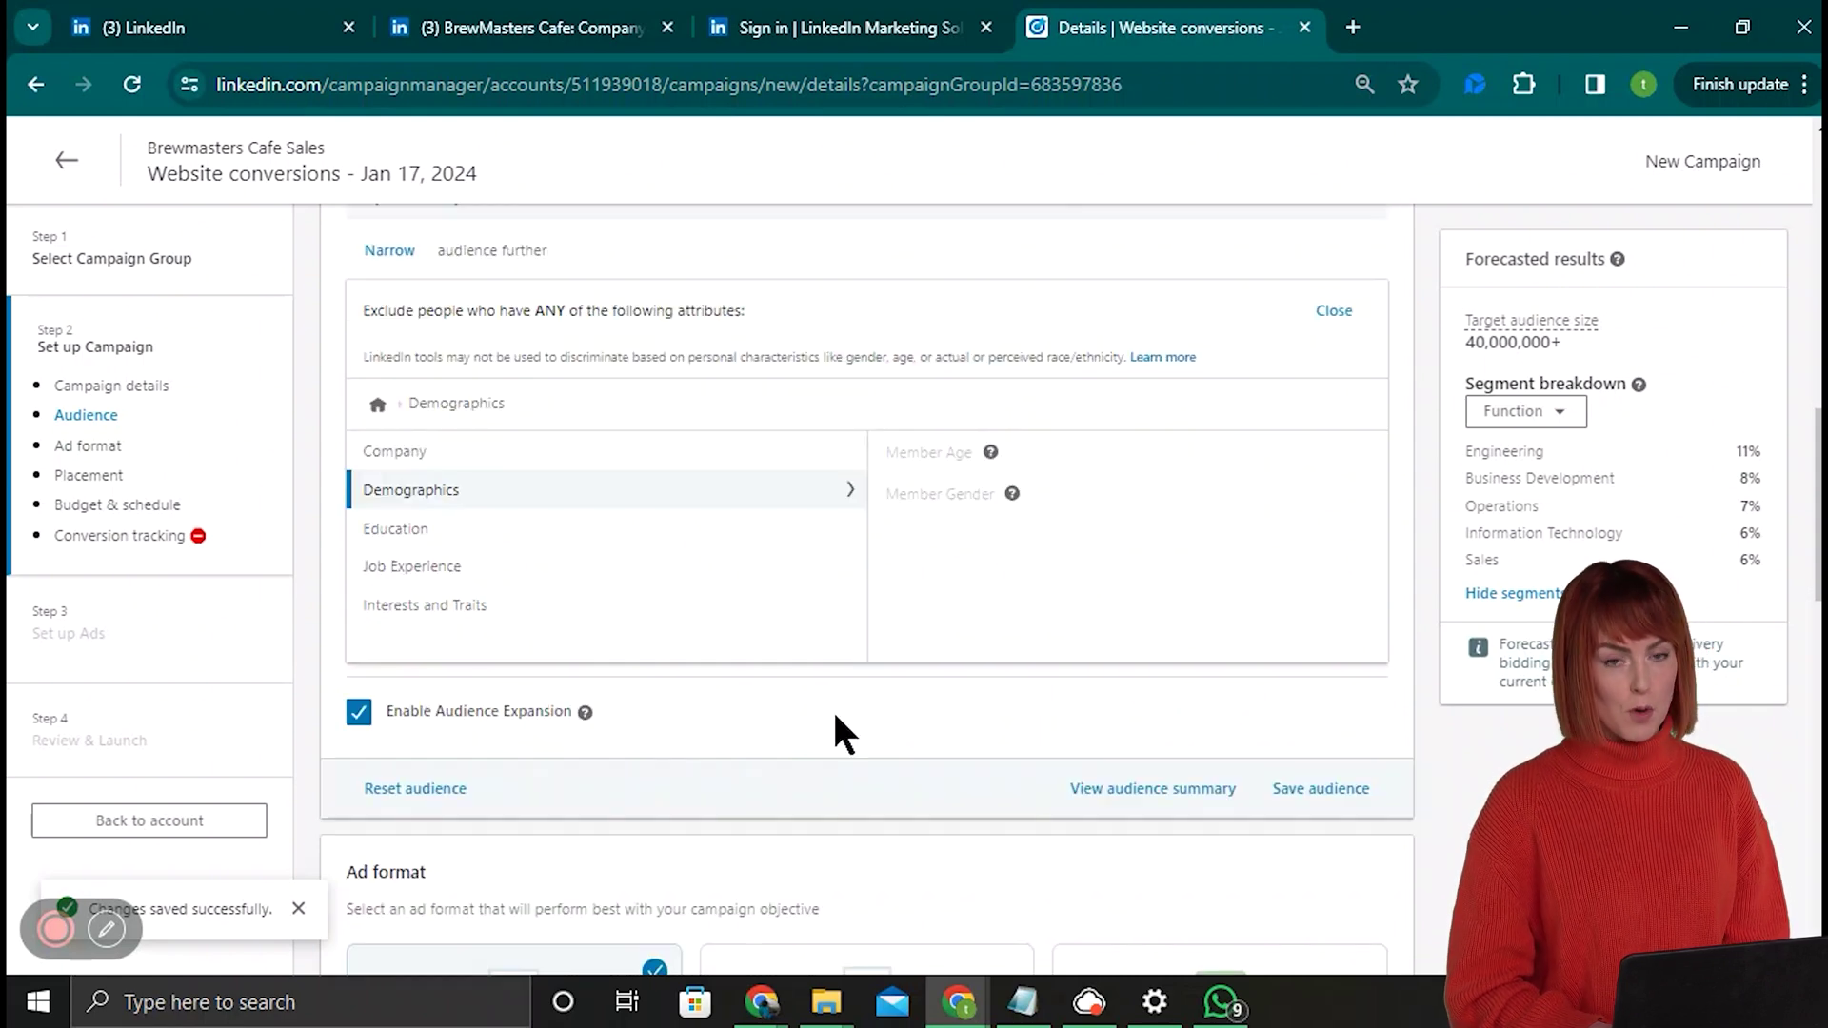
Remove the LinkedIn Audience Network from the campaign's ad placements, leaving only LinkedIn.
{"action": "scroll", "coordinate": [834, 716], "scroll_direction": "down", "scroll_amount": 5}
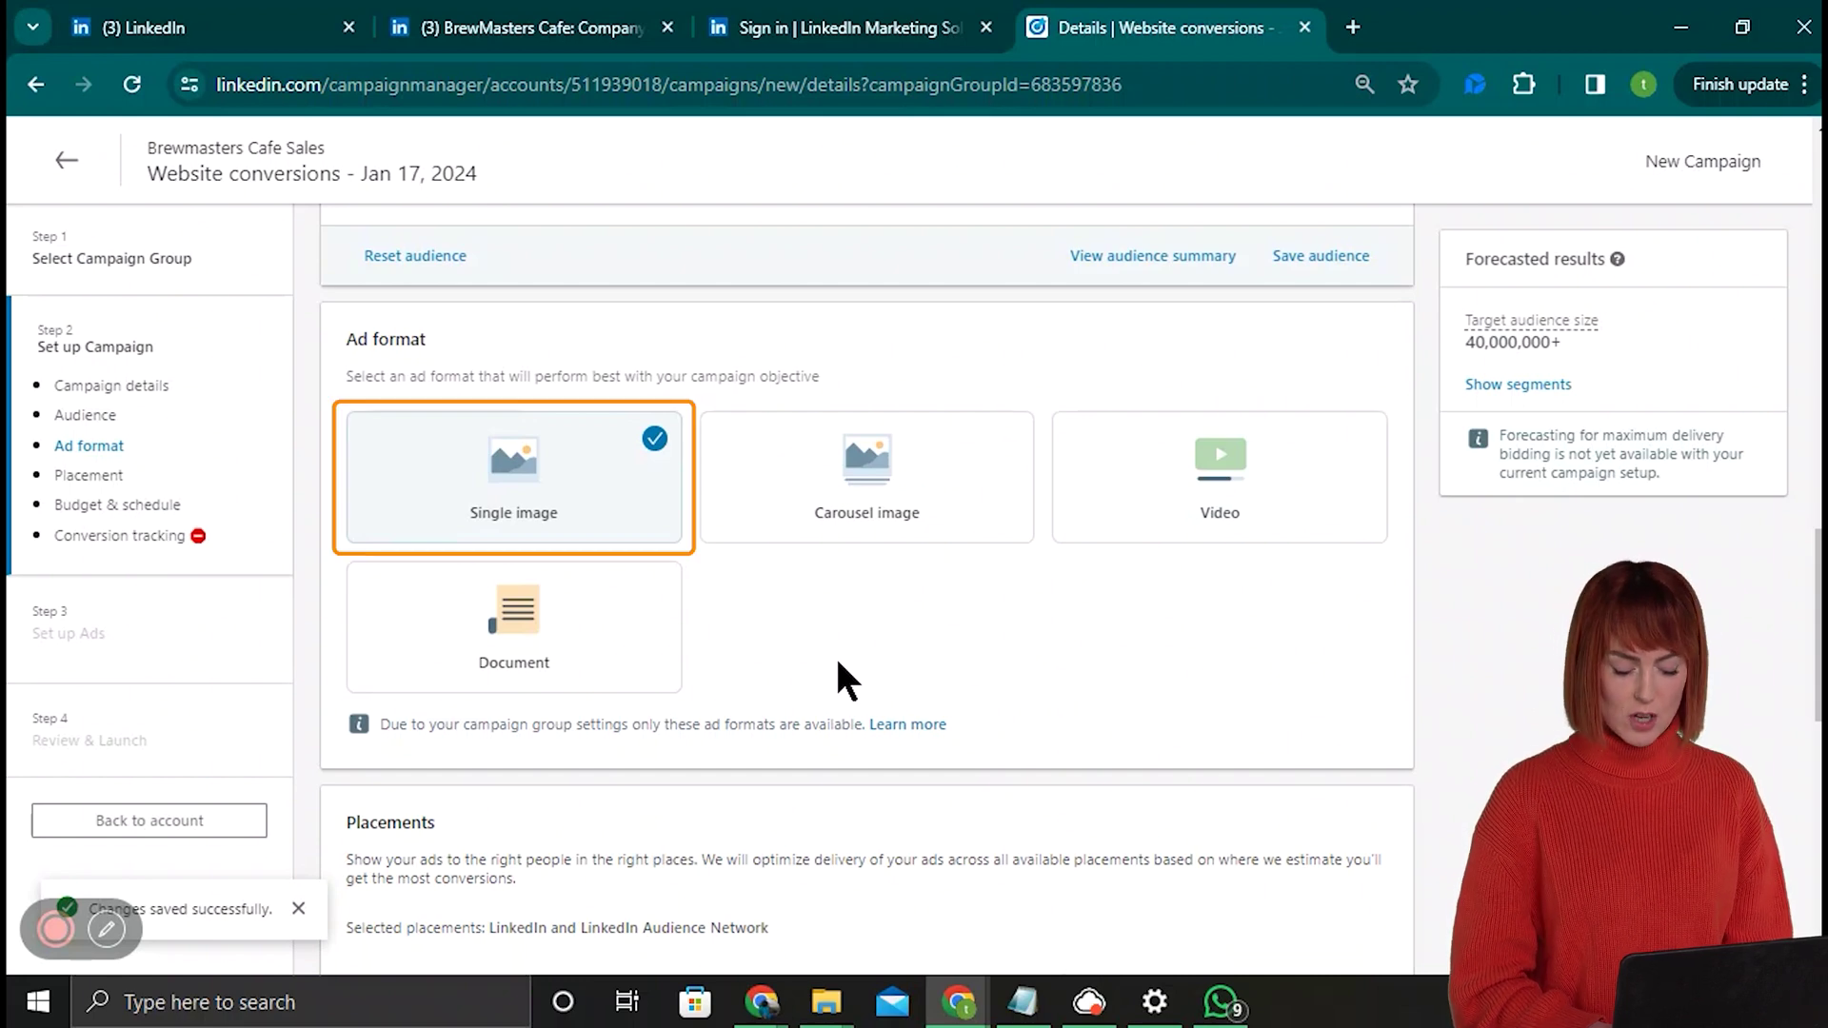
{"action": "scroll", "coordinate": [1044, 659], "scroll_direction": "down", "scroll_amount": 4}
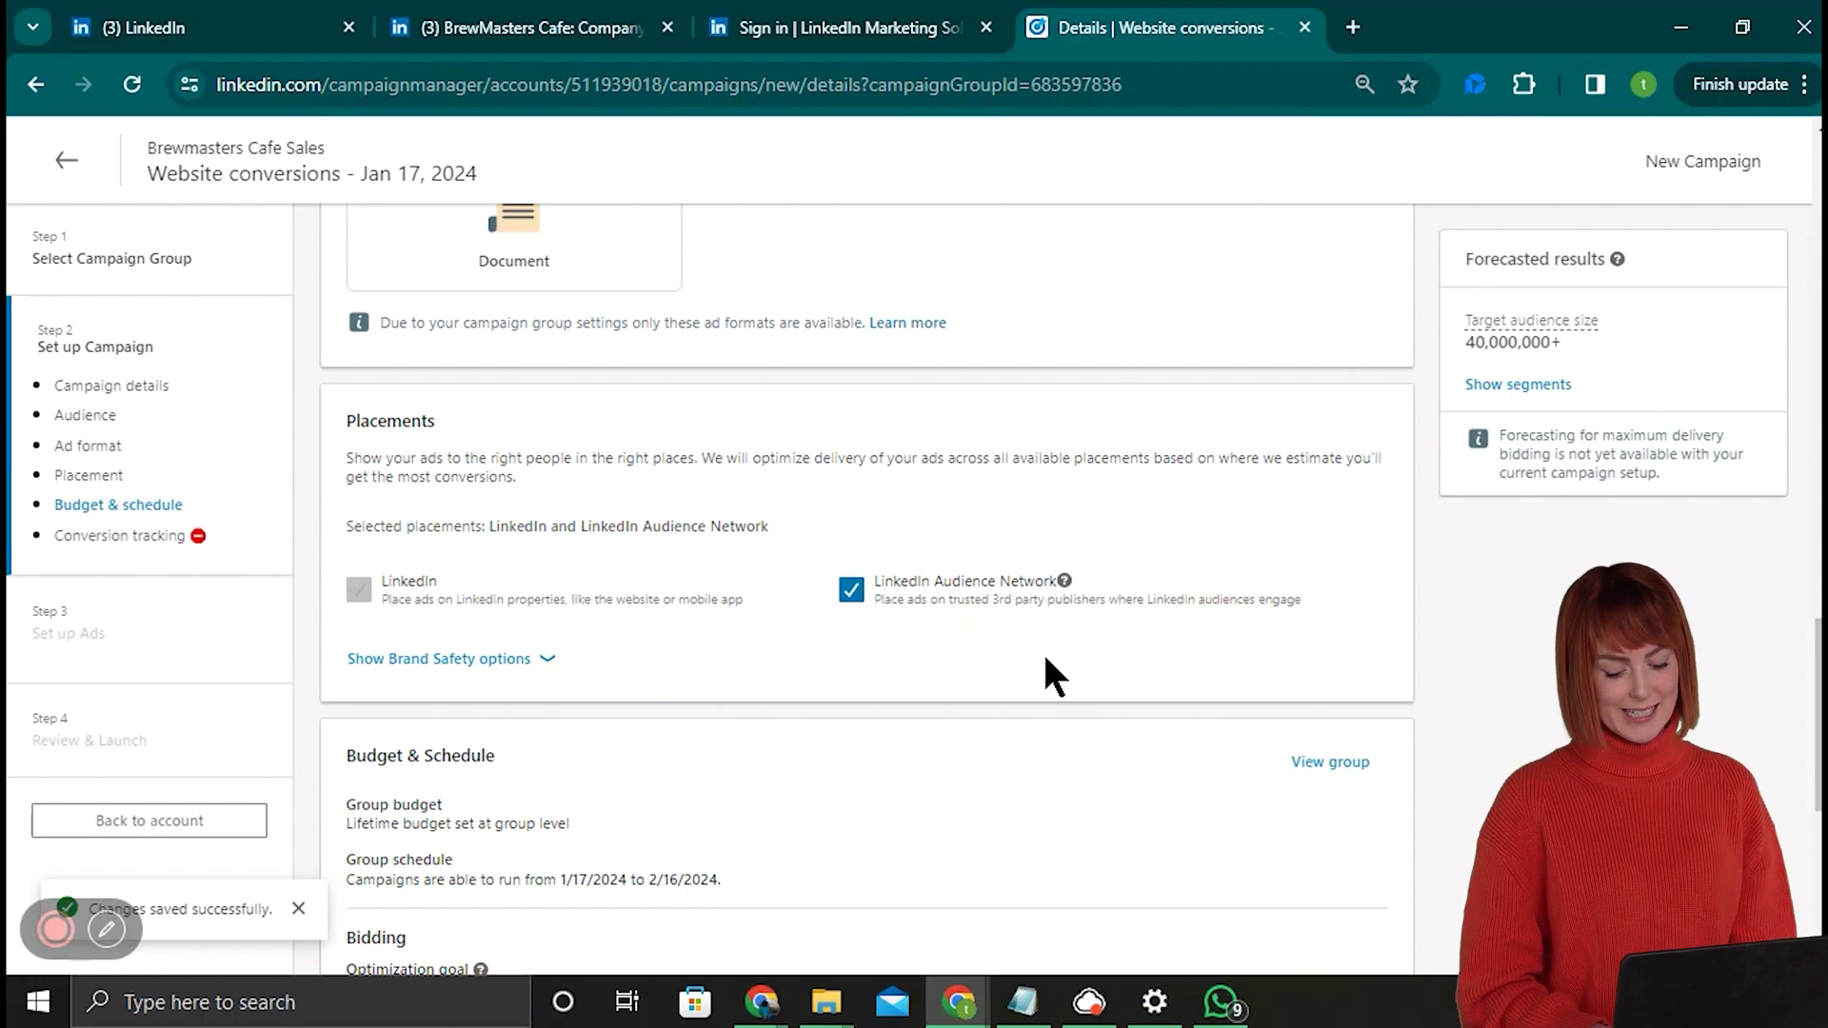
{"action": "left_click", "coordinate": [851, 590]}
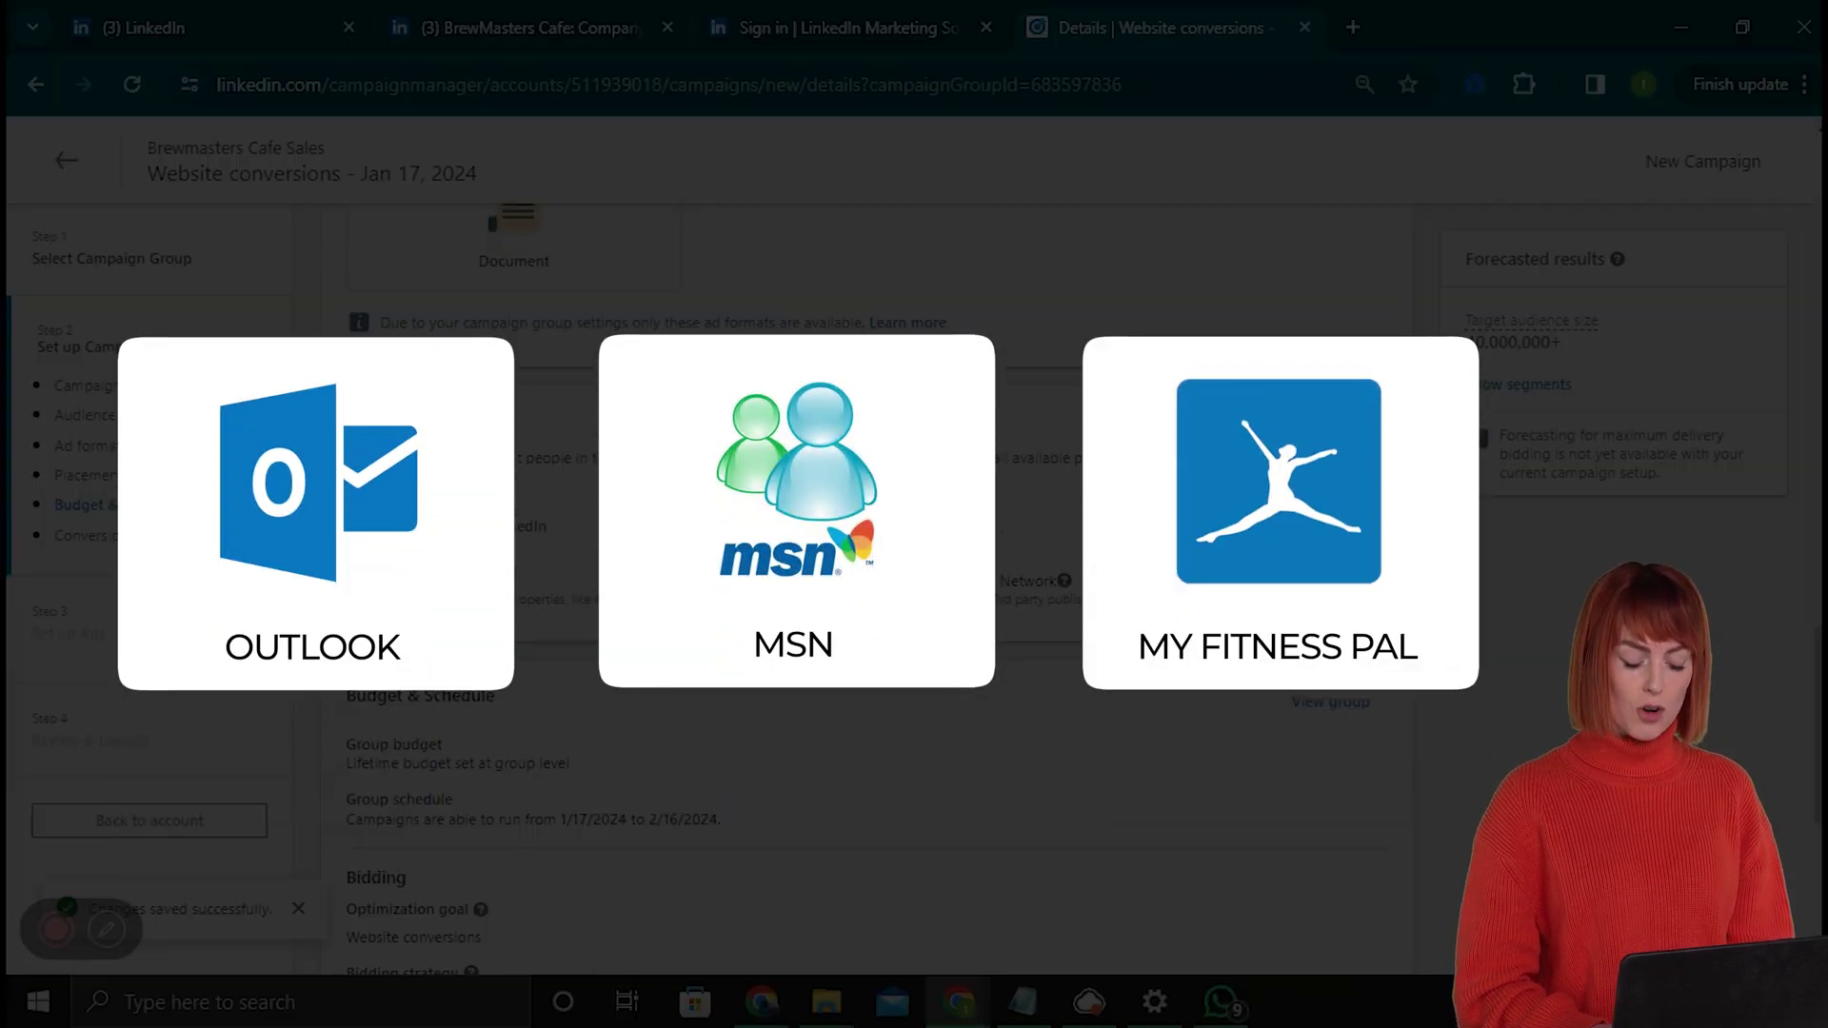
{"action": "scroll", "coordinate": [867, 590], "scroll_direction": "down", "scroll_amount": 3}
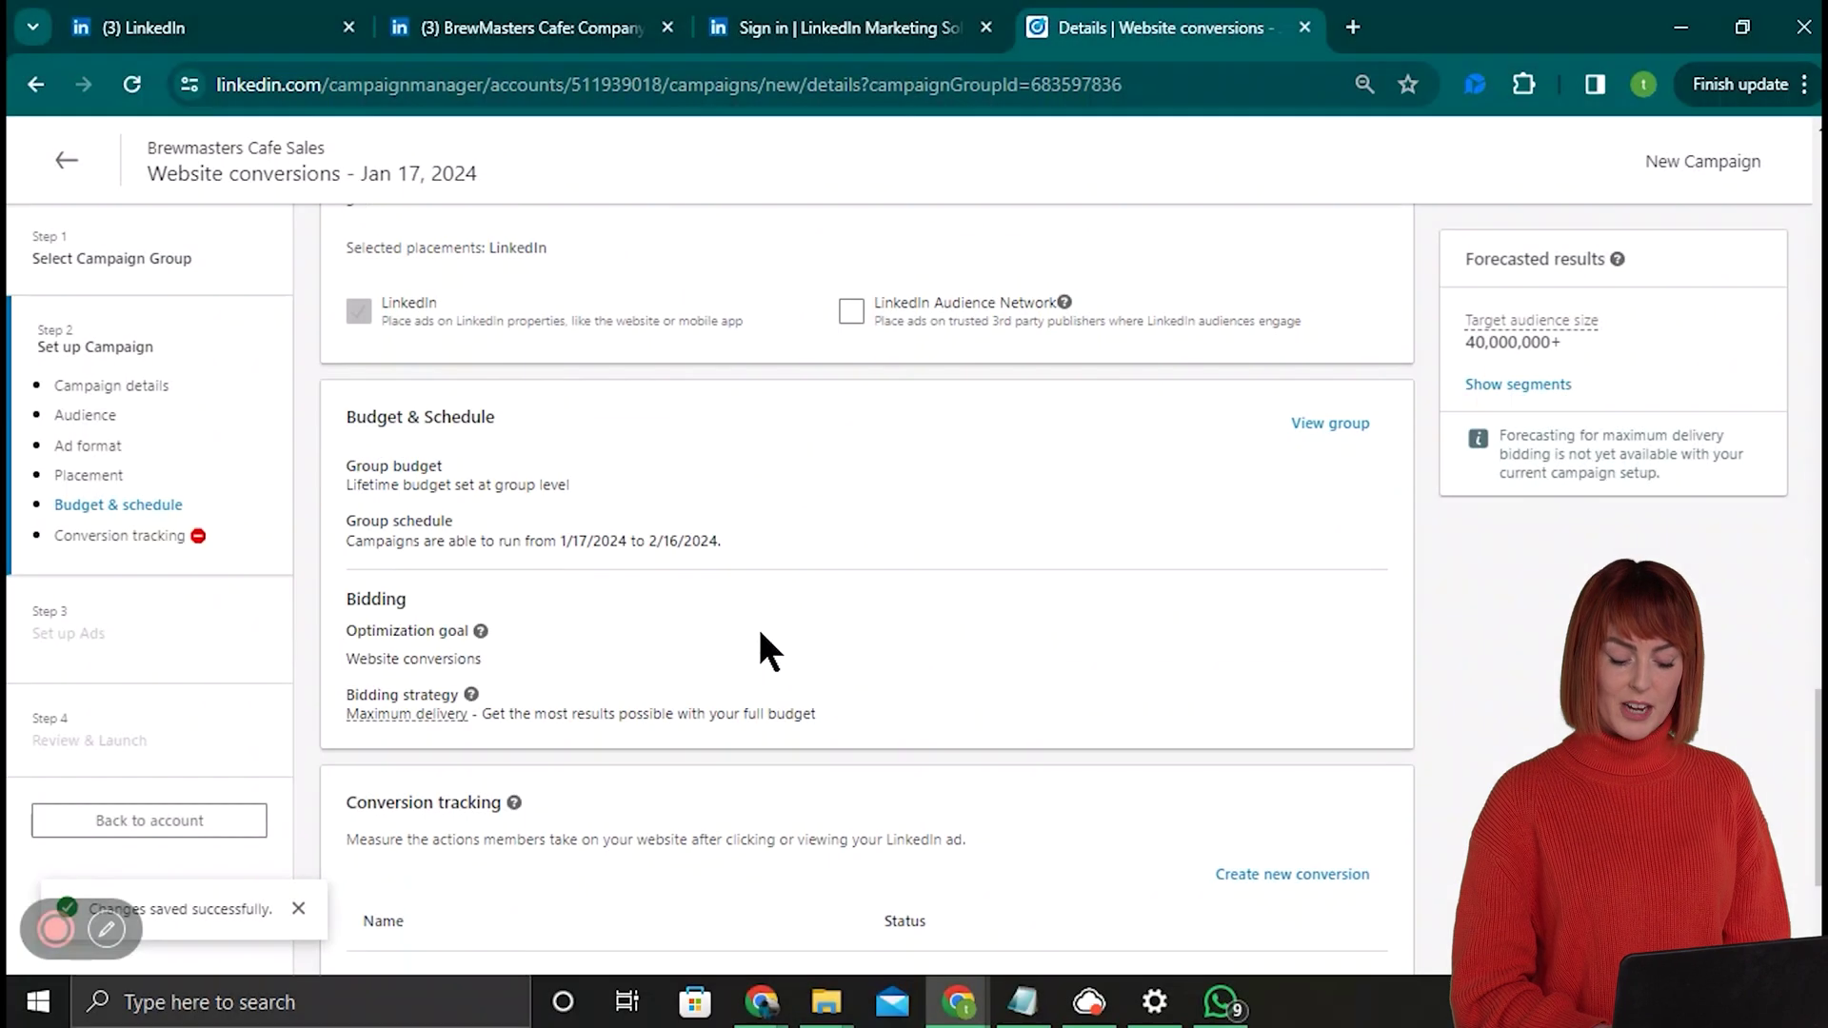
{"action": "scroll", "coordinate": [758, 629], "scroll_direction": "down", "scroll_amount": 1}
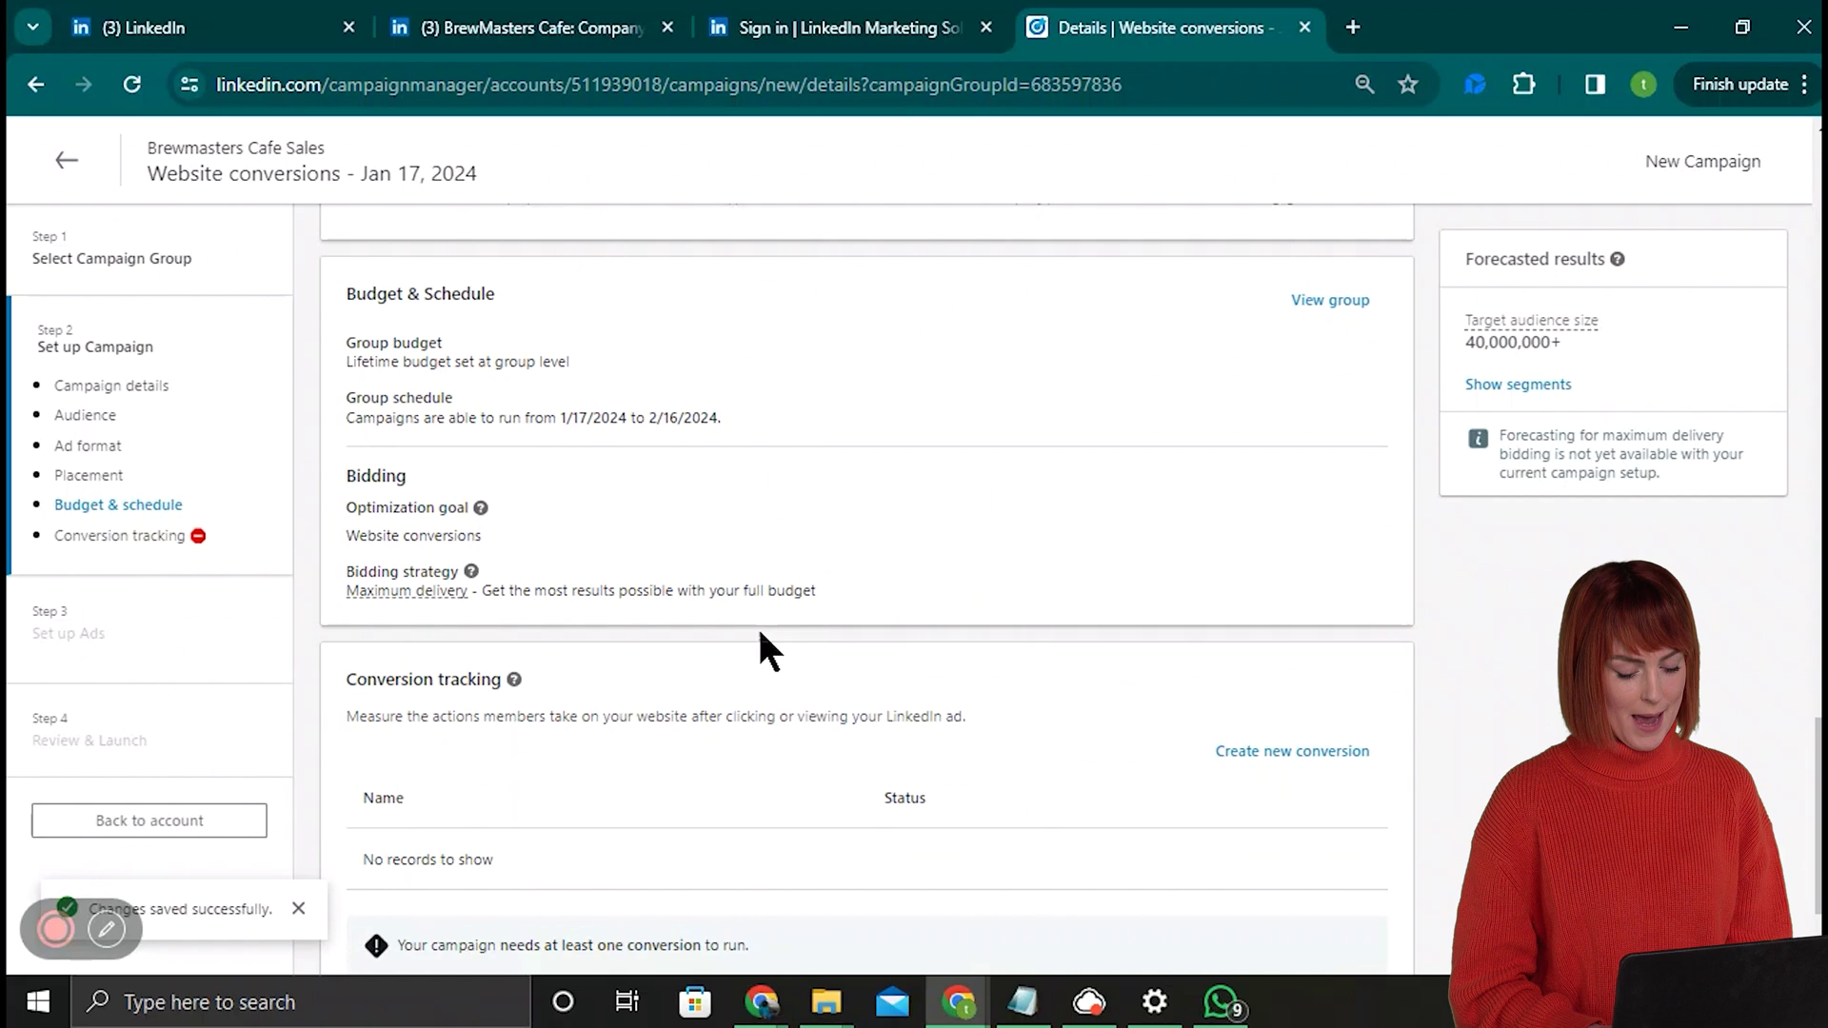
Start a new conversion in the campaign's conversion tracking and name it "Thanks for ordering".
{"action": "scroll", "coordinate": [905, 533], "scroll_direction": "down", "scroll_amount": 2}
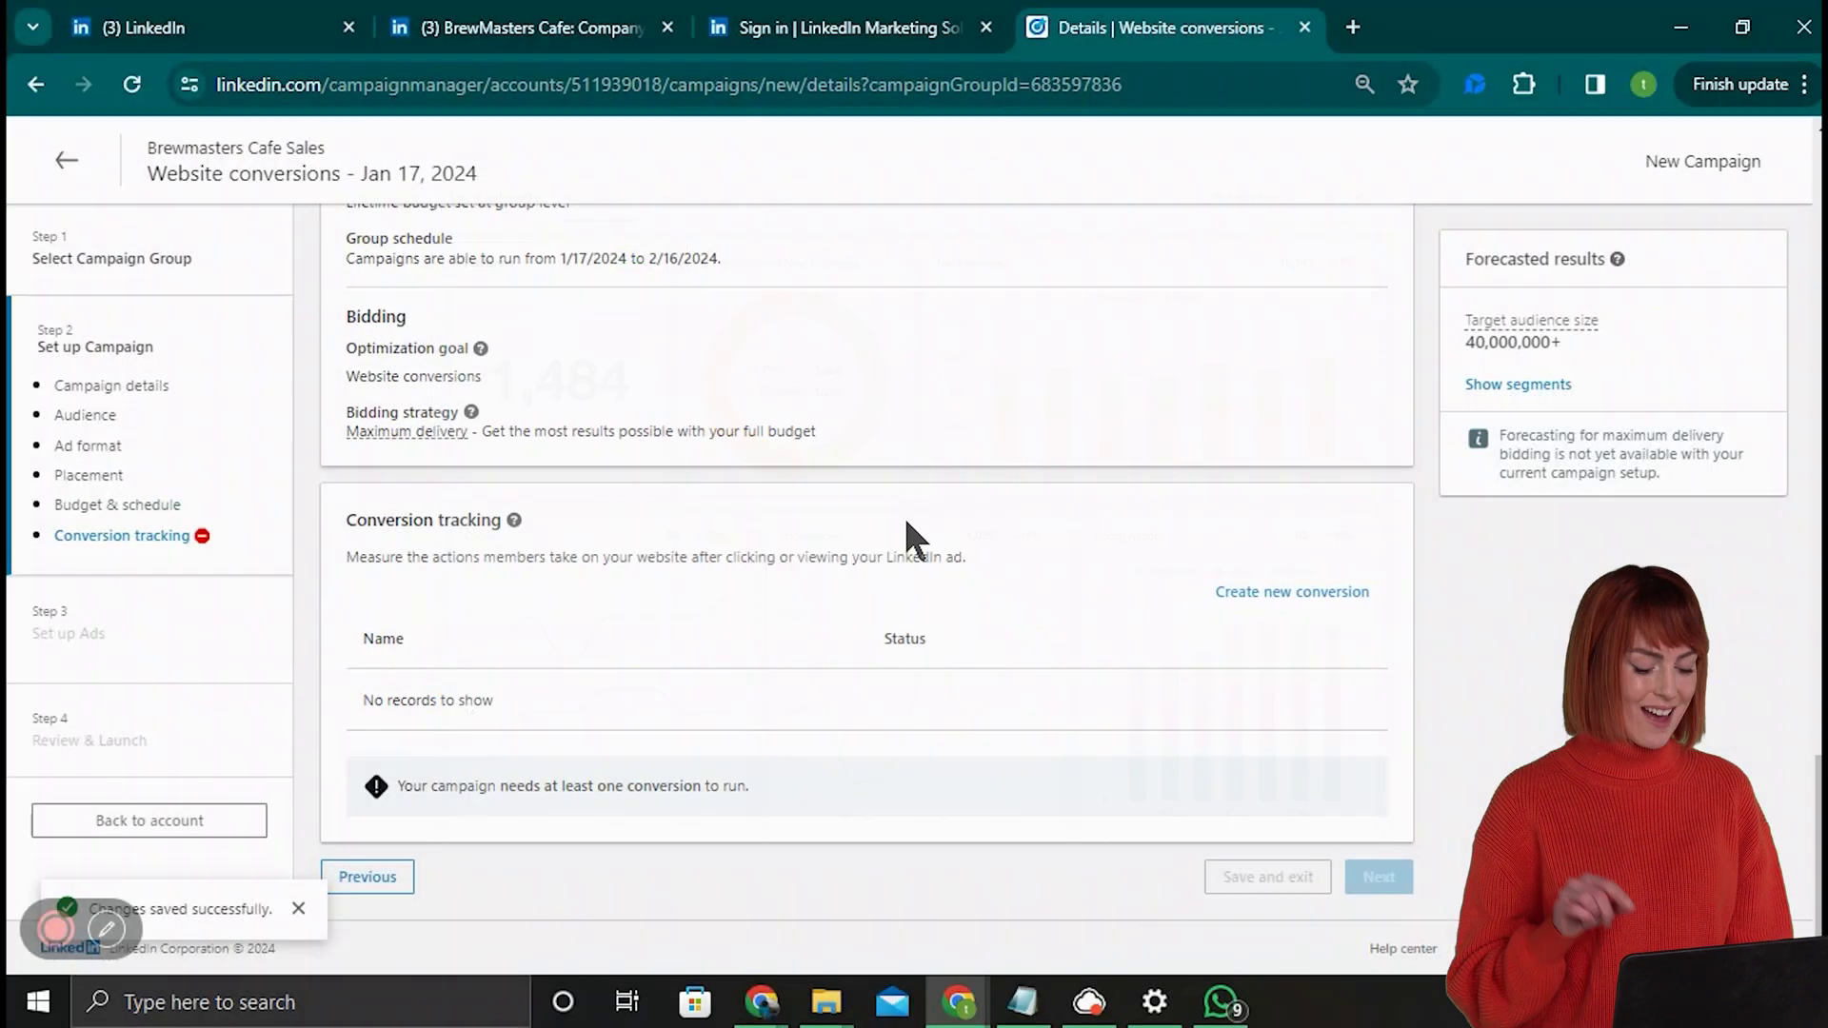
{"action": "left_click", "coordinate": [1254, 588]}
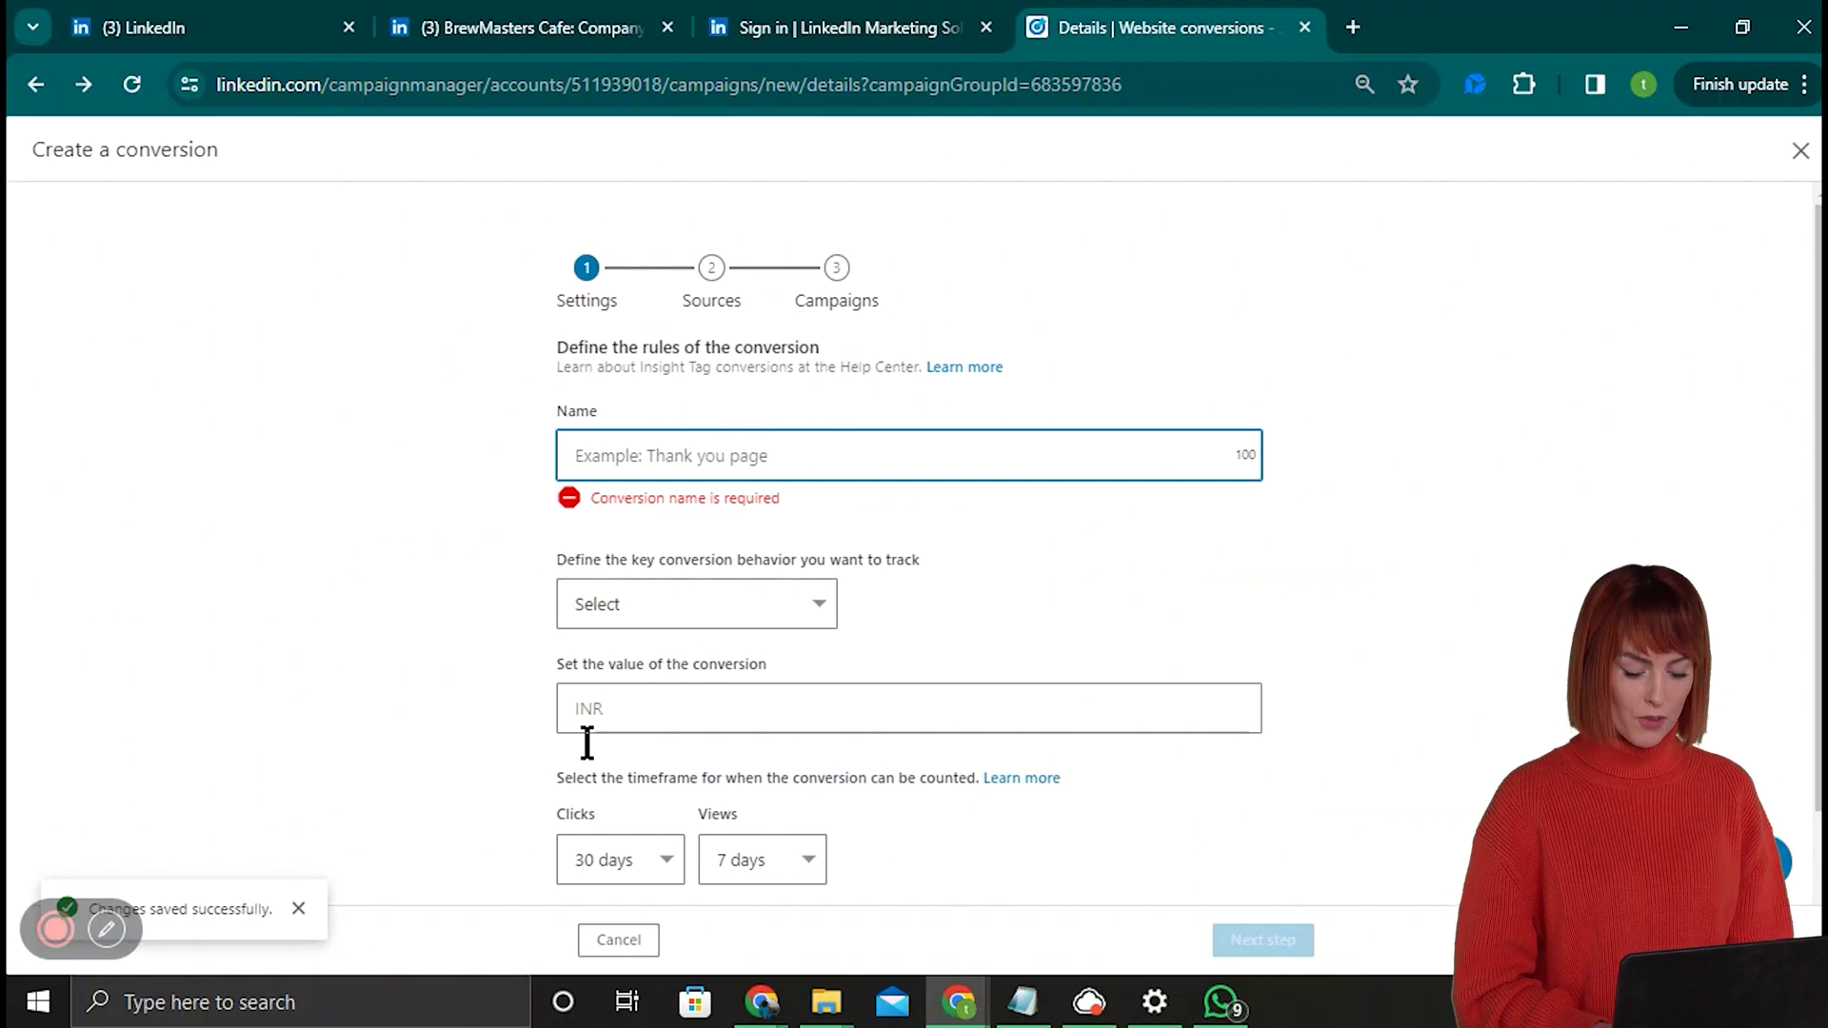
{"action": "type", "text": "Thanks for ord"}
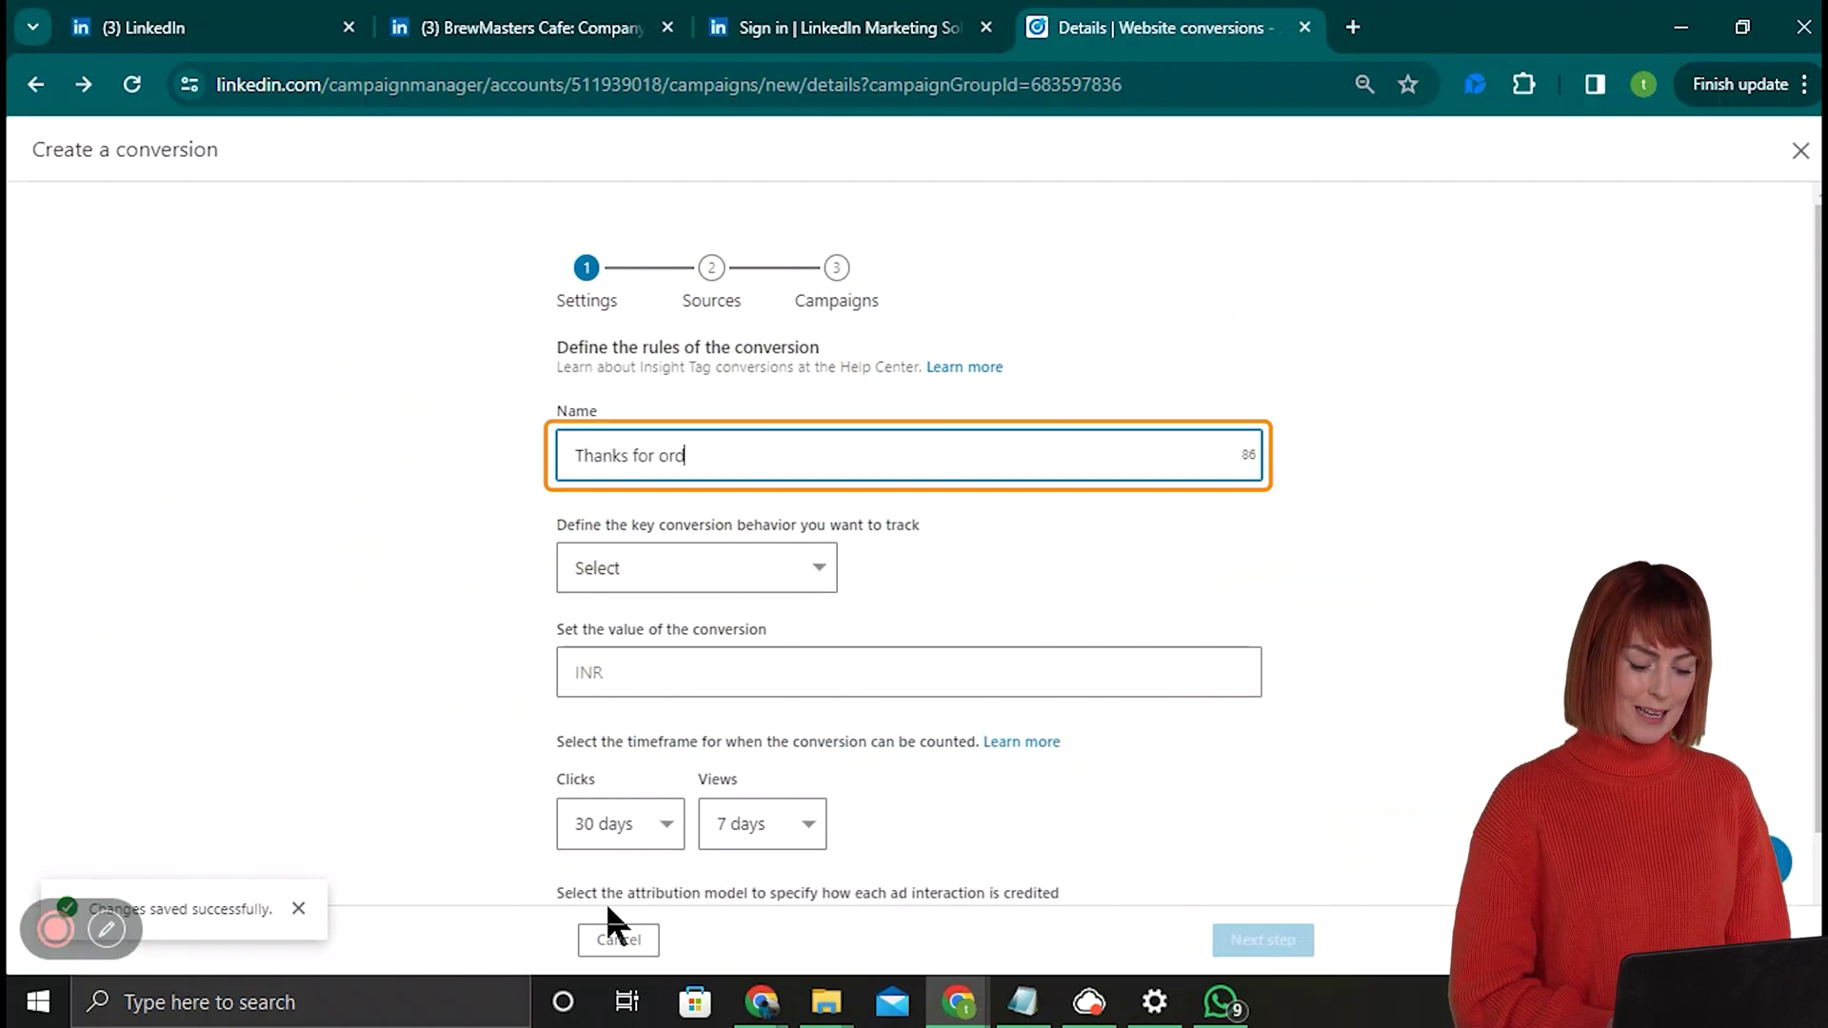
{"action": "type", "text": "ering"}
{"action": "key", "text": "Tab"}
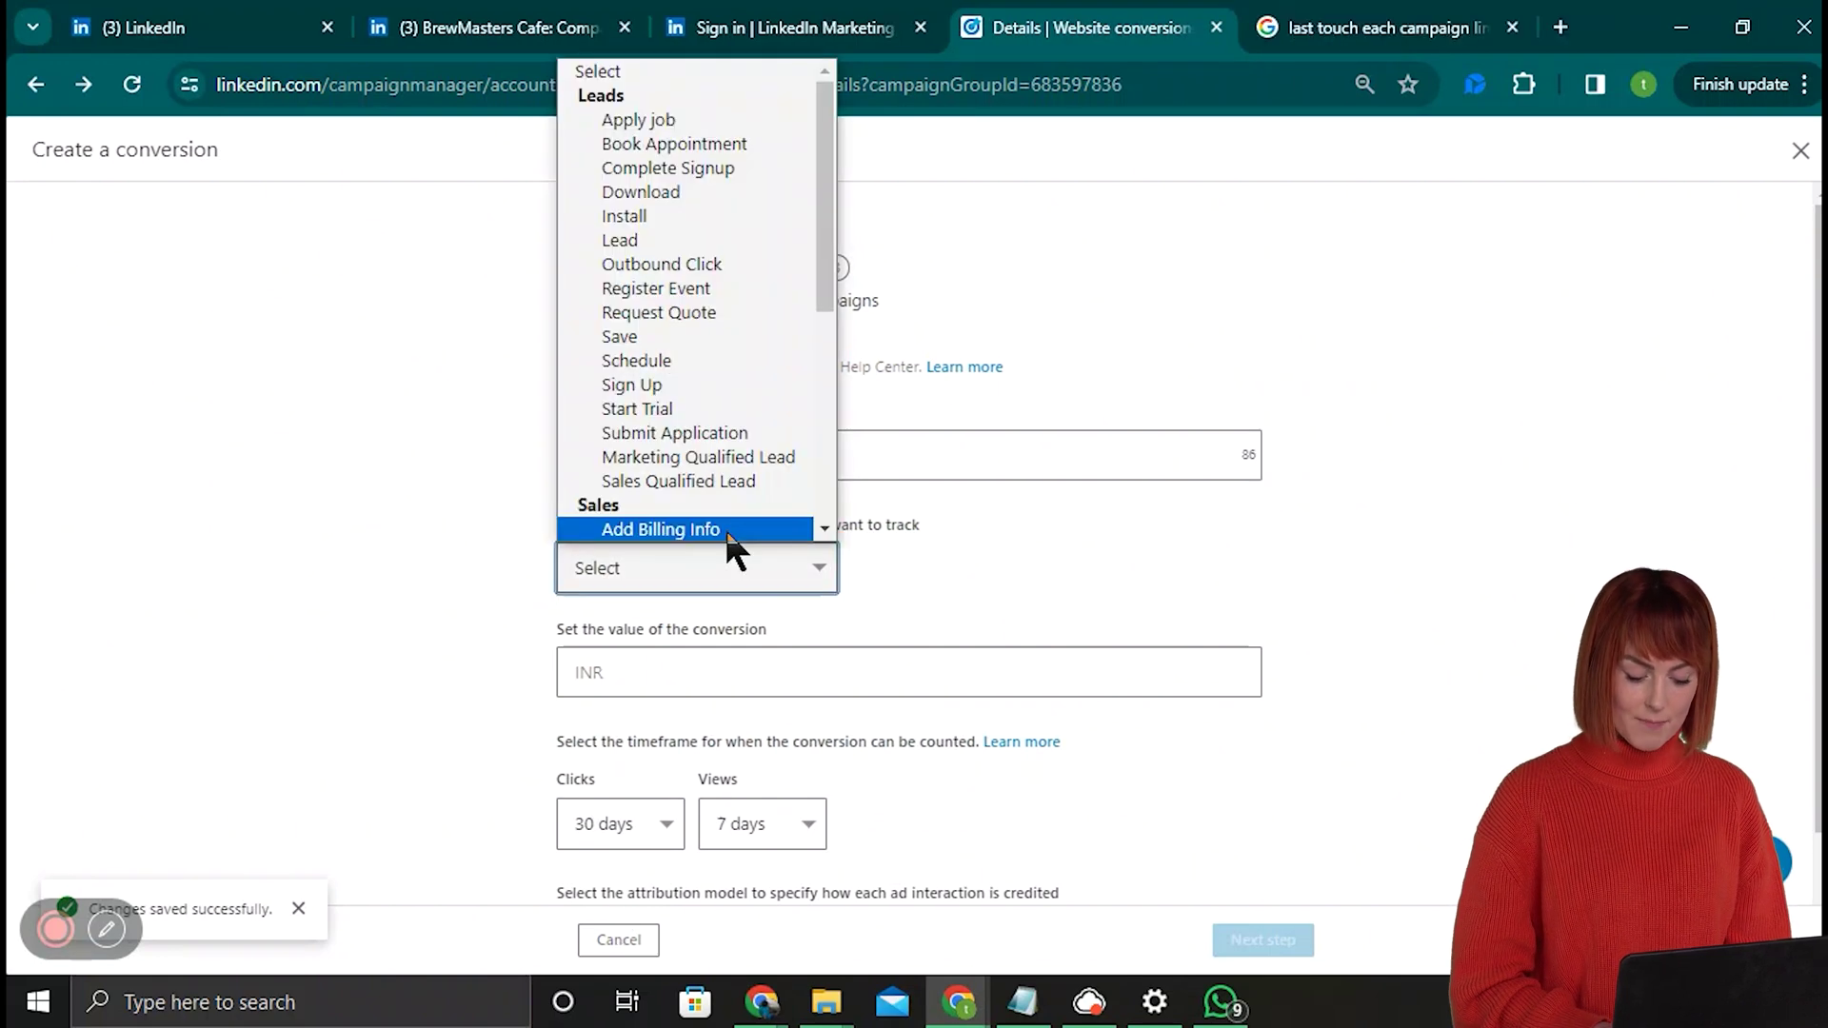
Set the conversion's key behavior to Purchase with a value of ₹500, and open the attribution model choices.
{"action": "scroll", "coordinate": [735, 539], "scroll_direction": "down", "scroll_amount": 3}
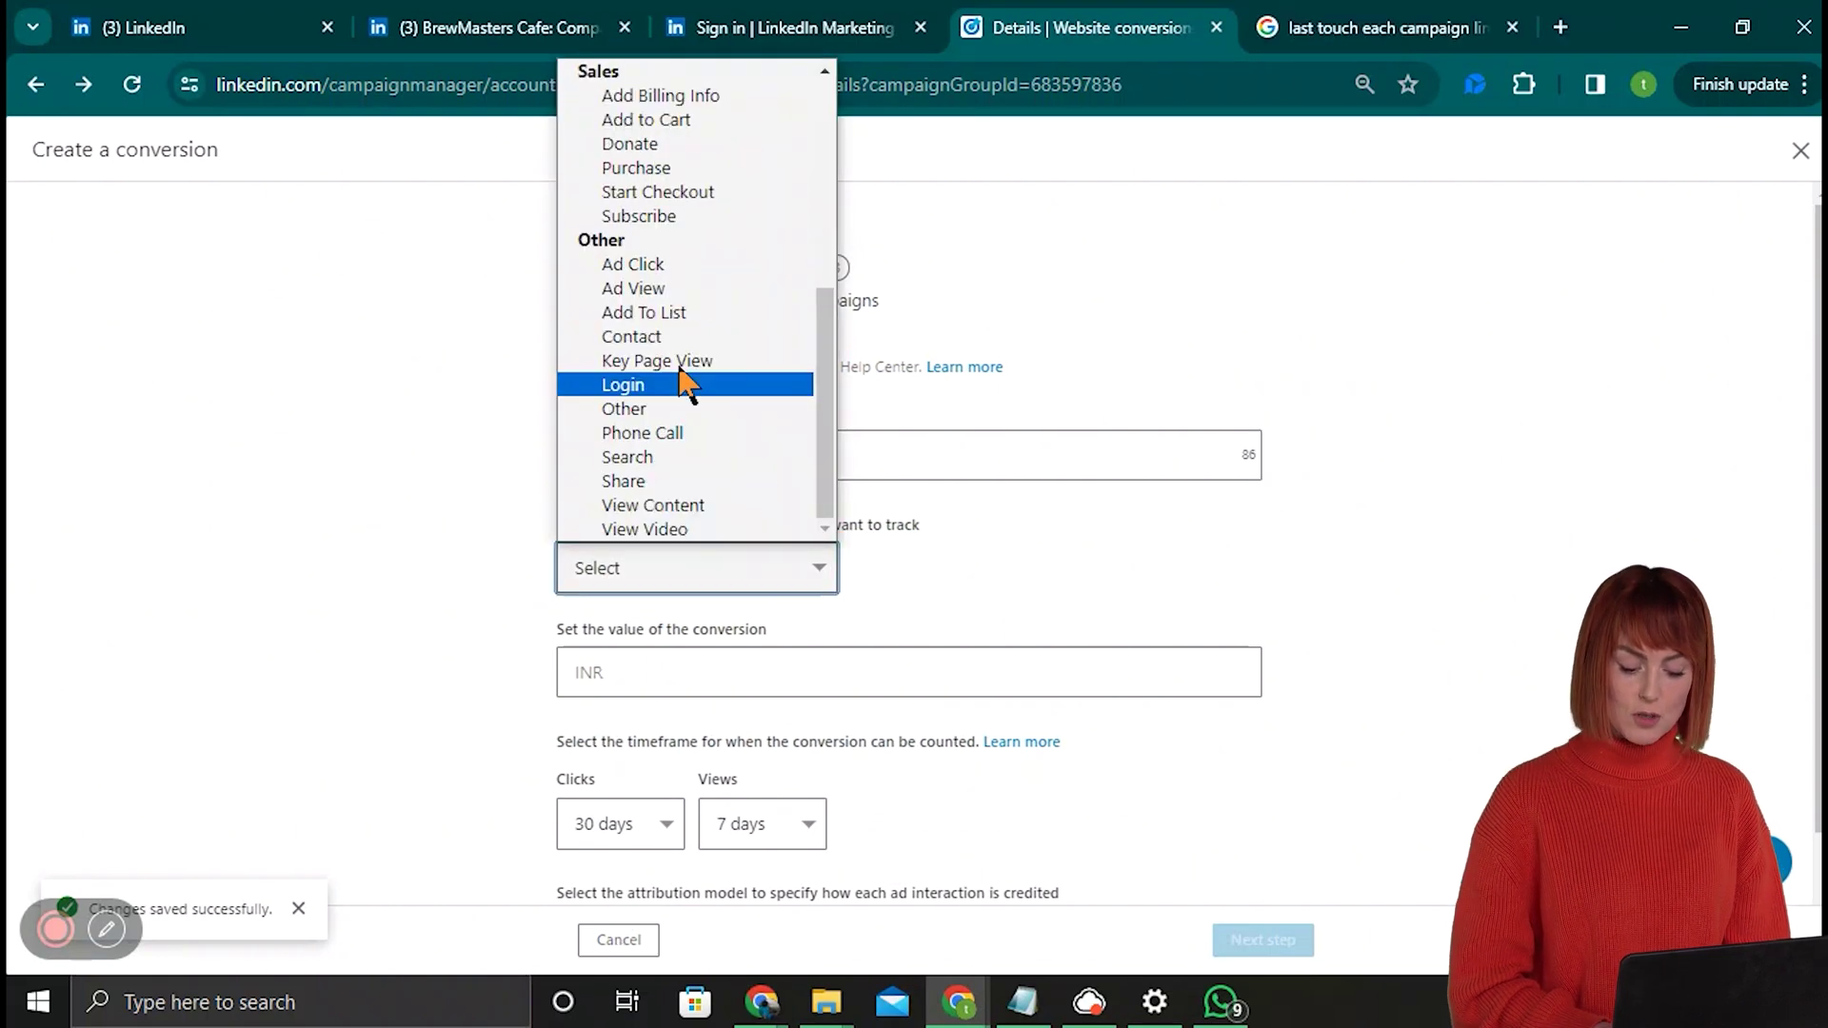
{"action": "left_click", "coordinate": [693, 167]}
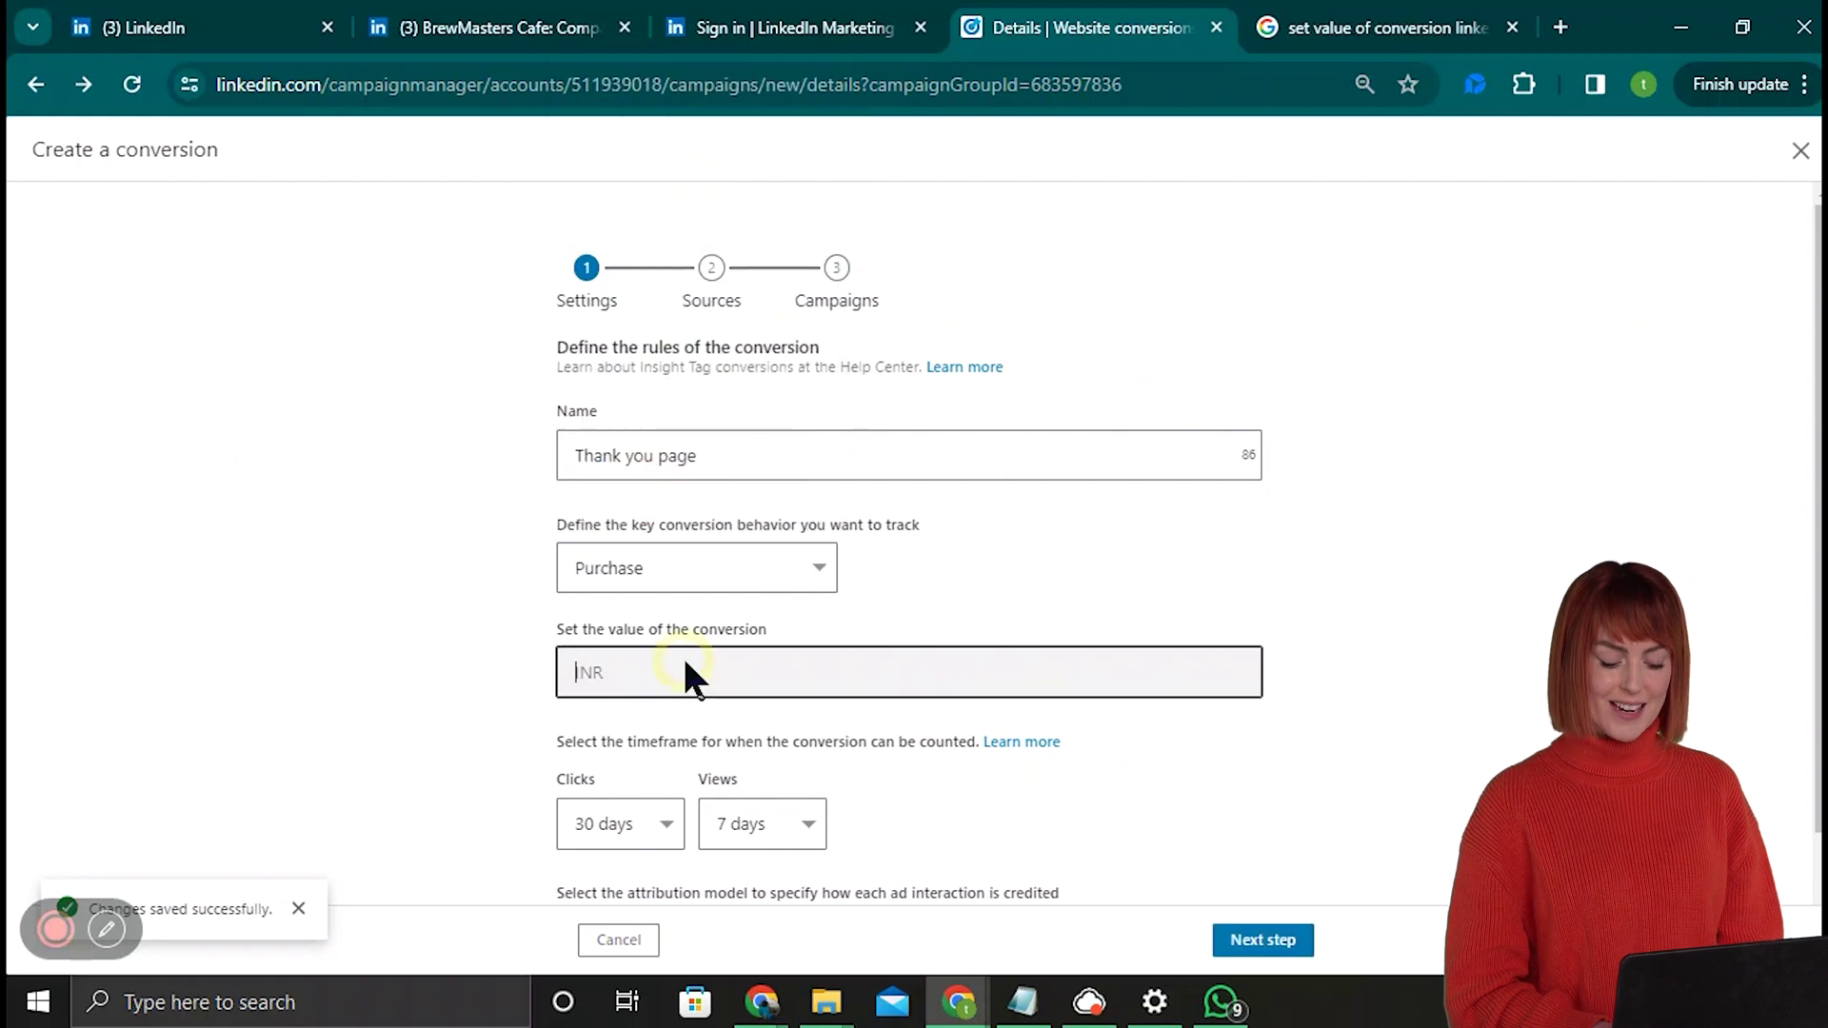
{"action": "type", "text": "500"}
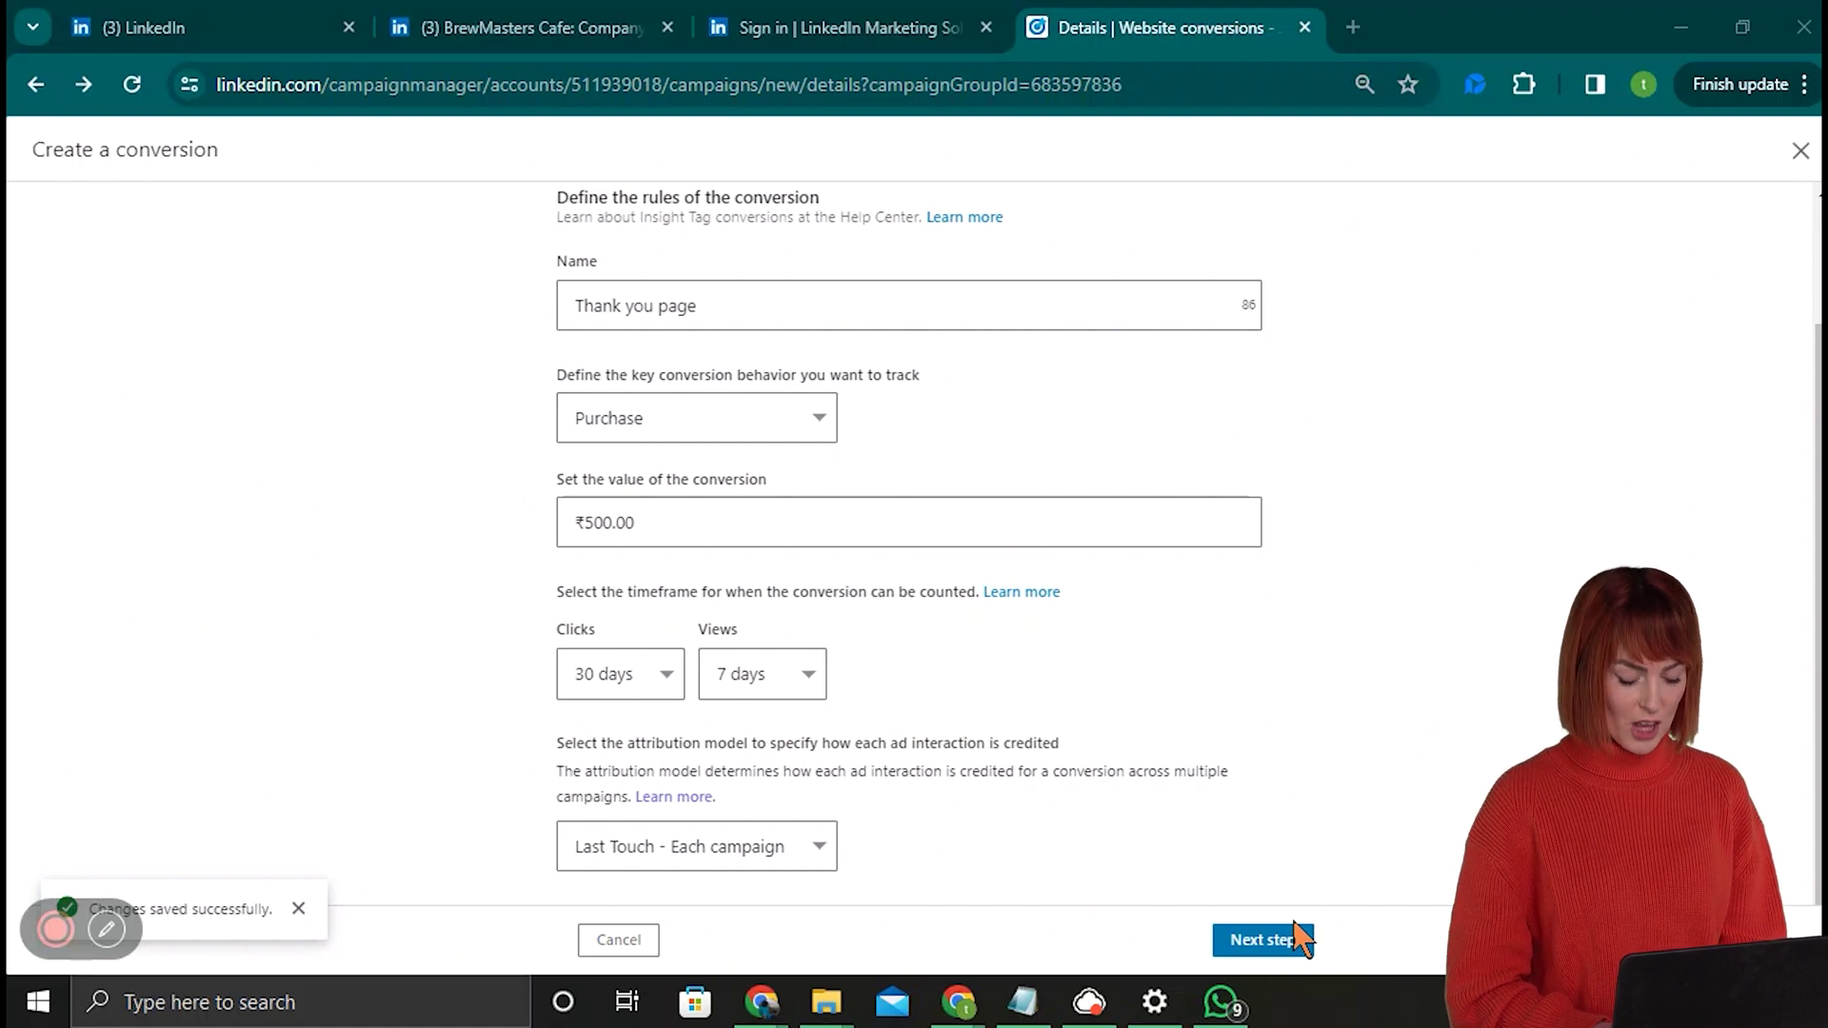
{"action": "left_click", "coordinate": [807, 853]}
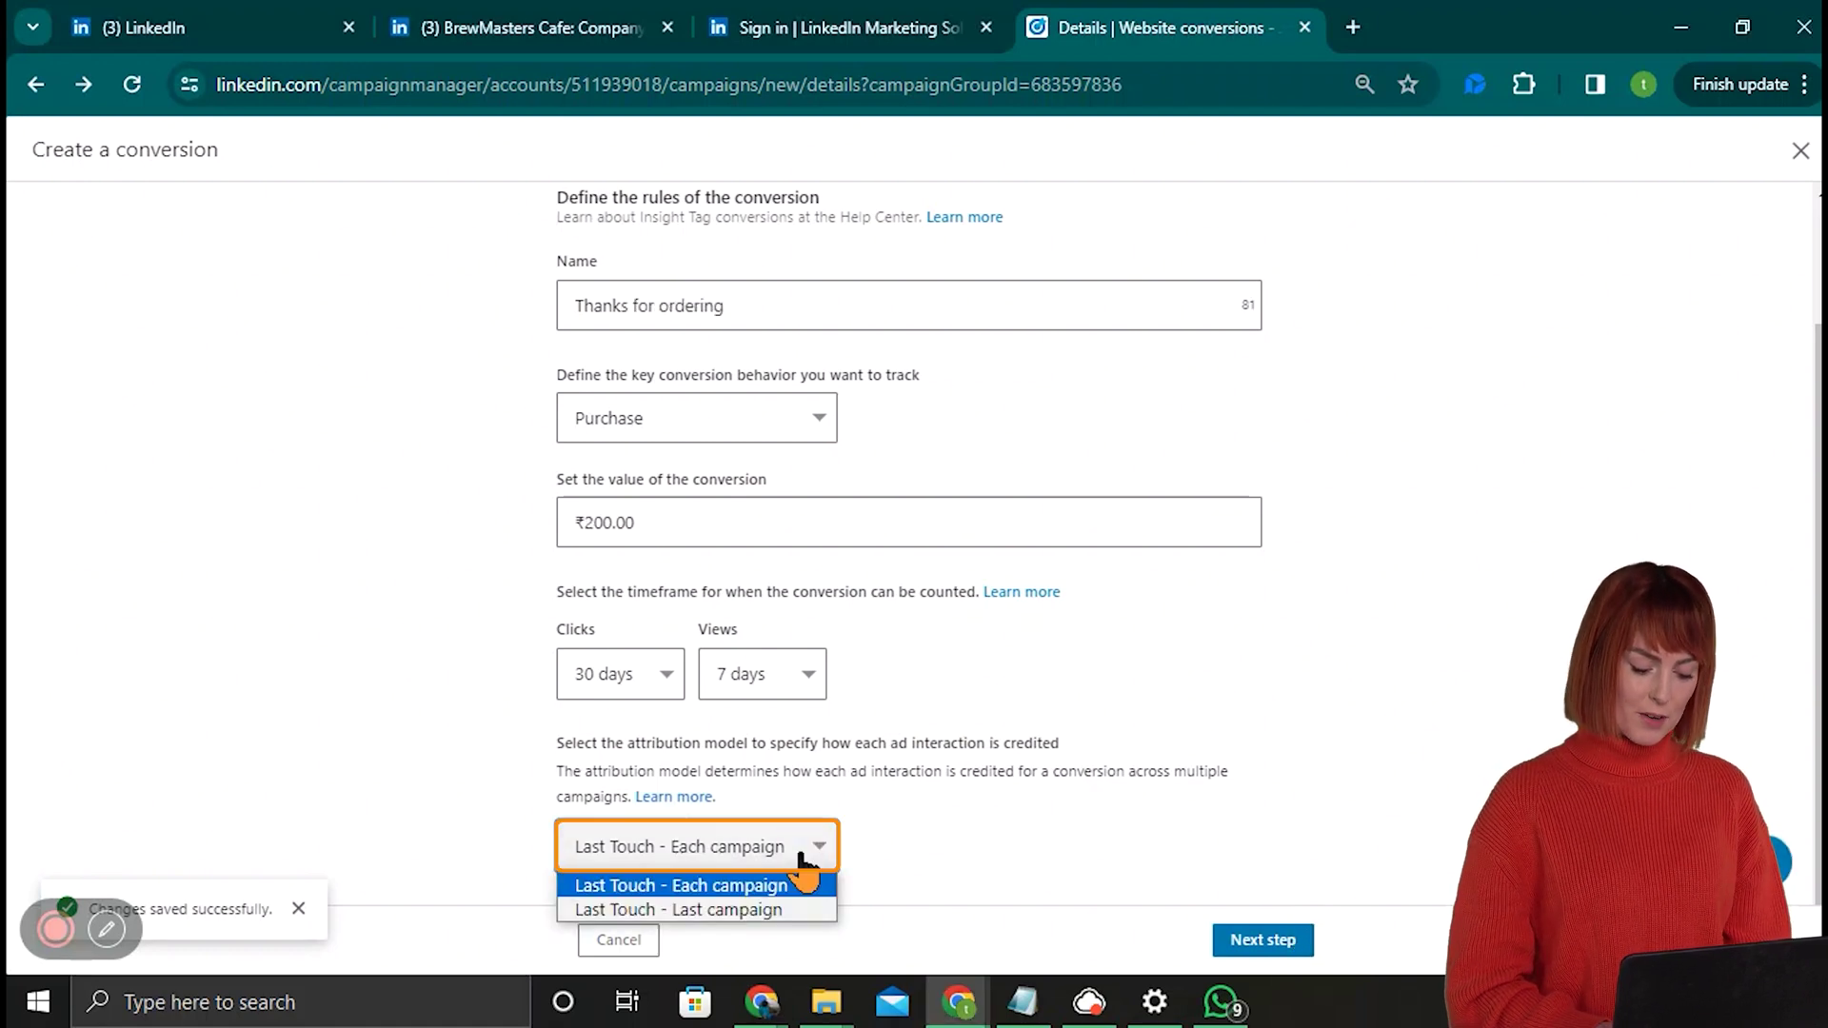
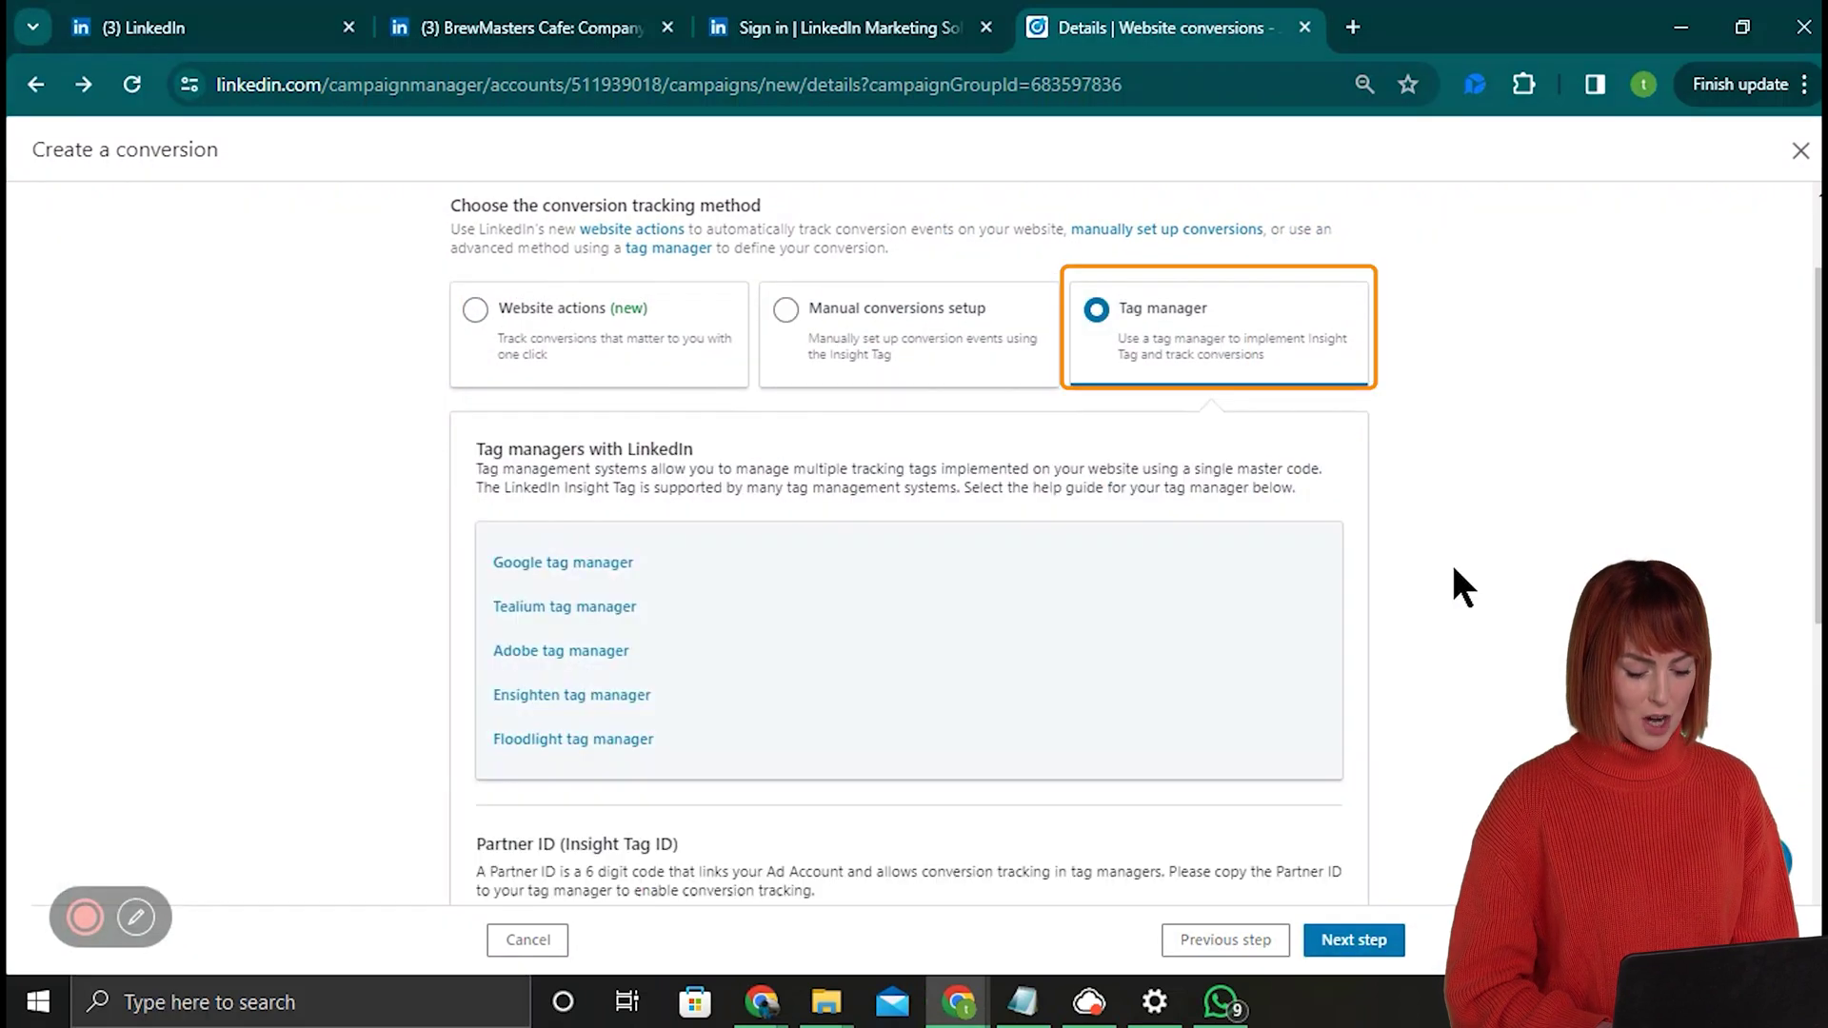
Examine the tag manager, image pixel, page load and event-specific options for tracking the conversion.
{"action": "scroll", "coordinate": [1095, 609], "scroll_direction": "down", "scroll_amount": 2}
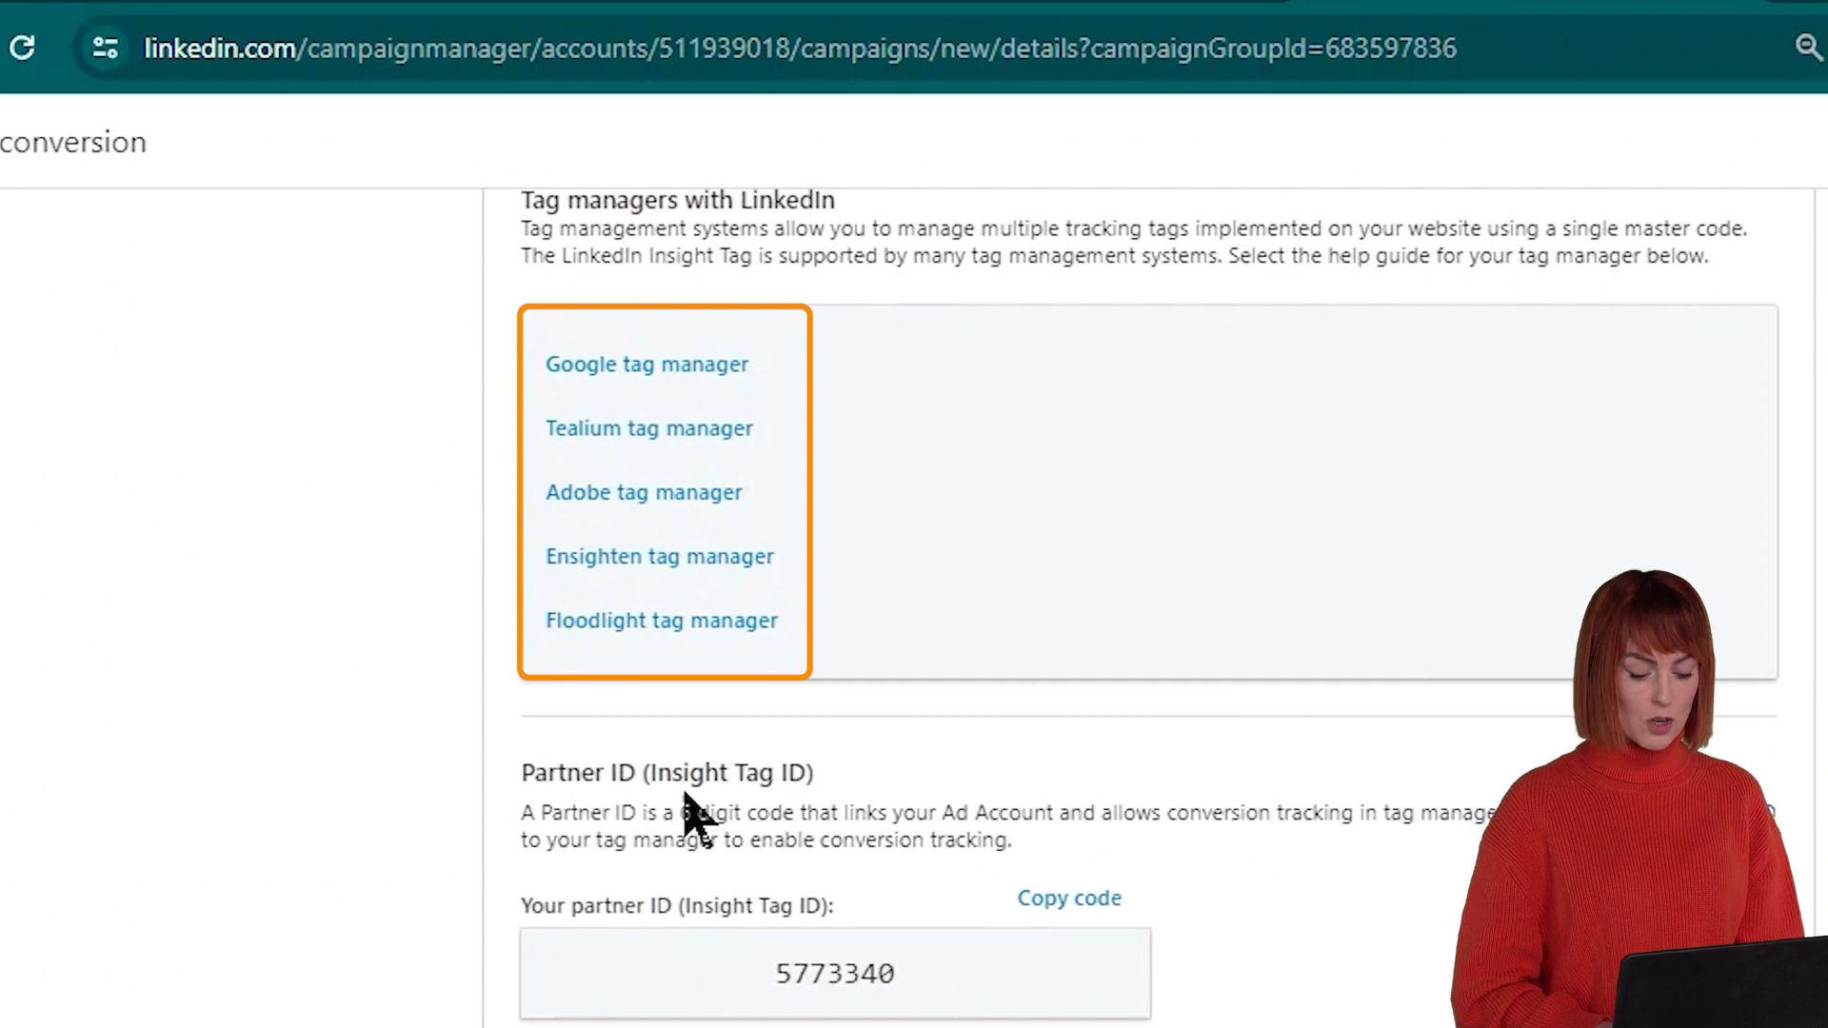
{"action": "scroll", "coordinate": [1396, 619], "scroll_direction": "up", "scroll_amount": 3}
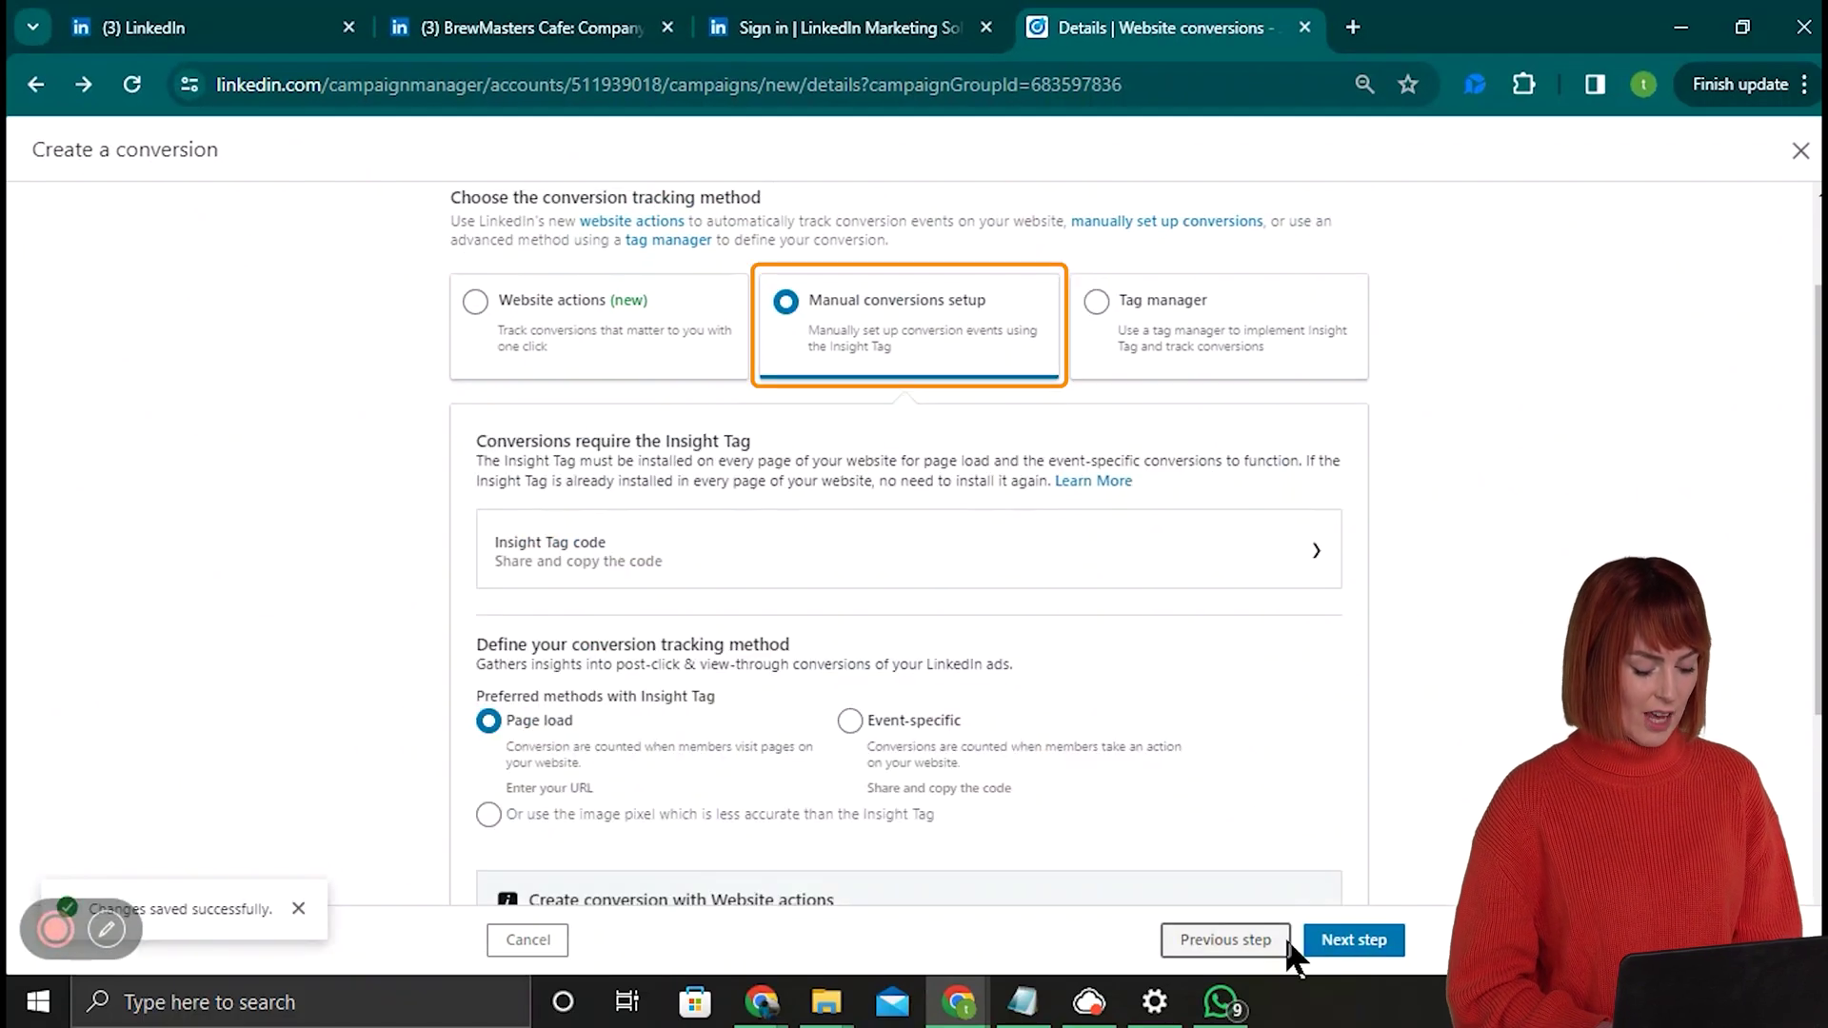
{"action": "left_click", "coordinate": [488, 814]}
{"action": "scroll", "coordinate": [920, 619], "scroll_direction": "down", "scroll_amount": 3}
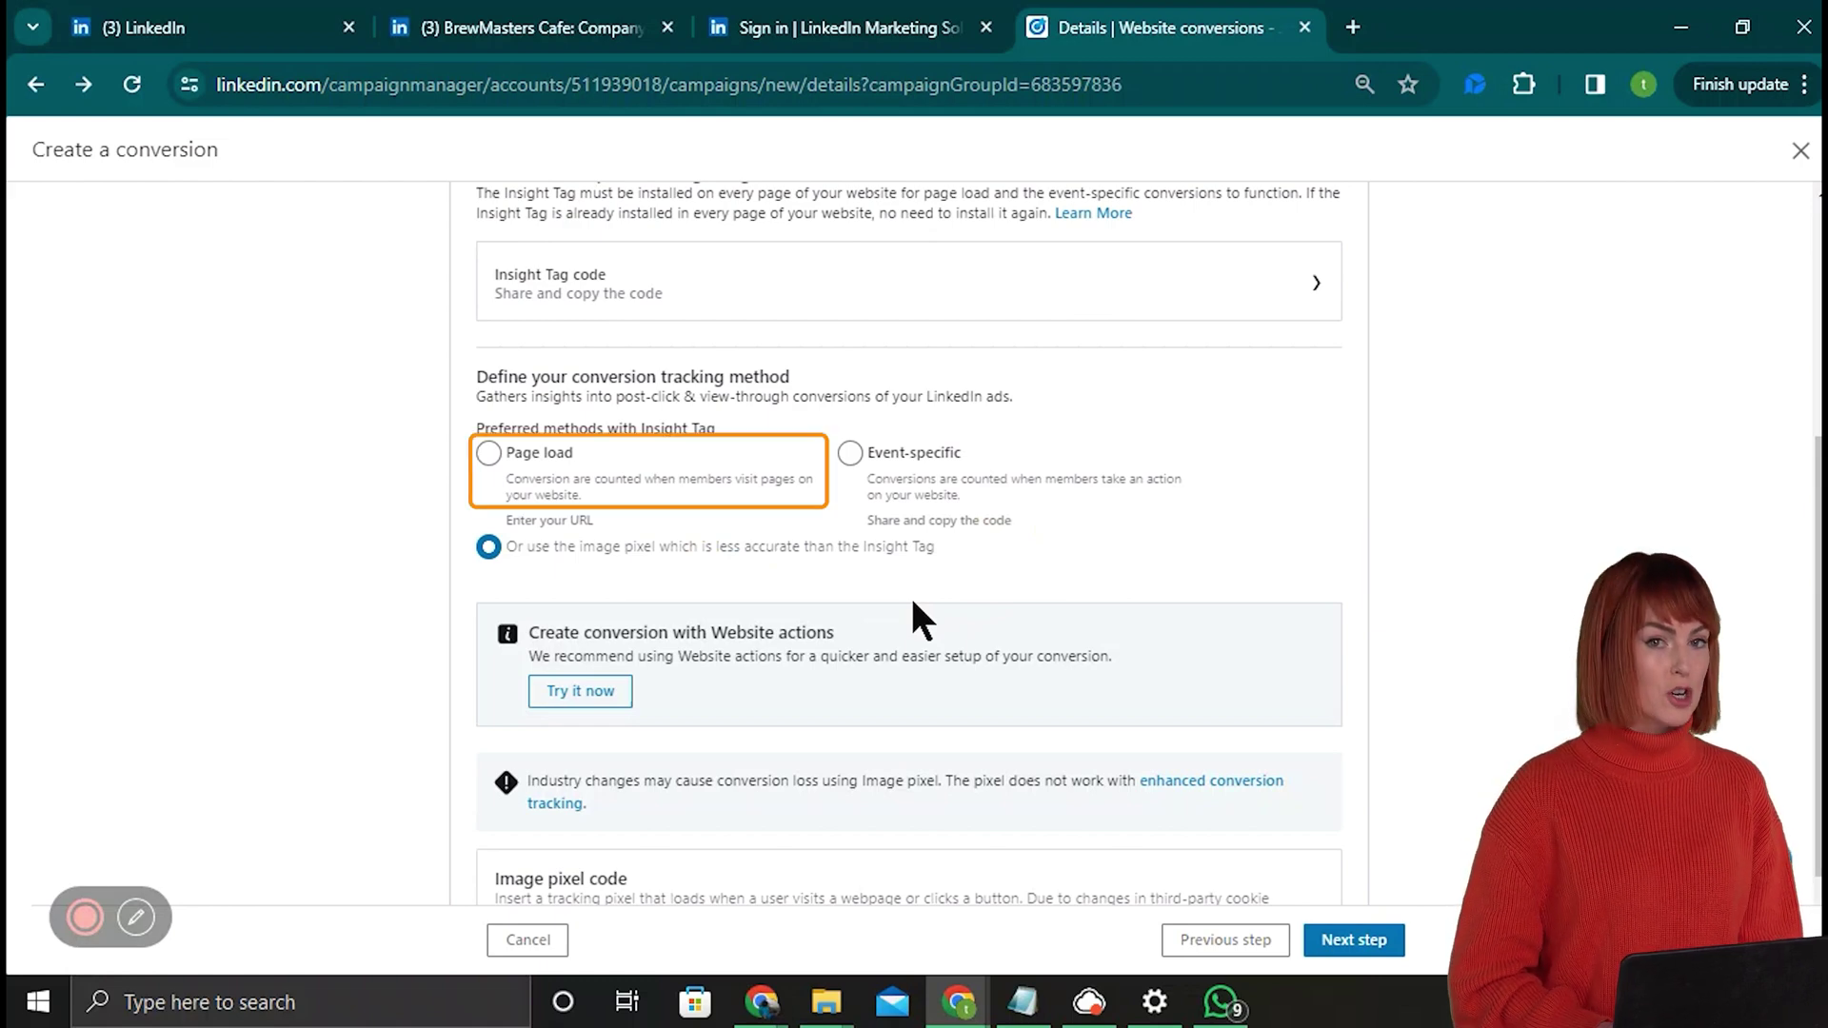
{"action": "left_click", "coordinate": [488, 452]}
{"action": "scroll", "coordinate": [1333, 476], "scroll_direction": "down", "scroll_amount": 2}
{"action": "left_click", "coordinate": [780, 783]}
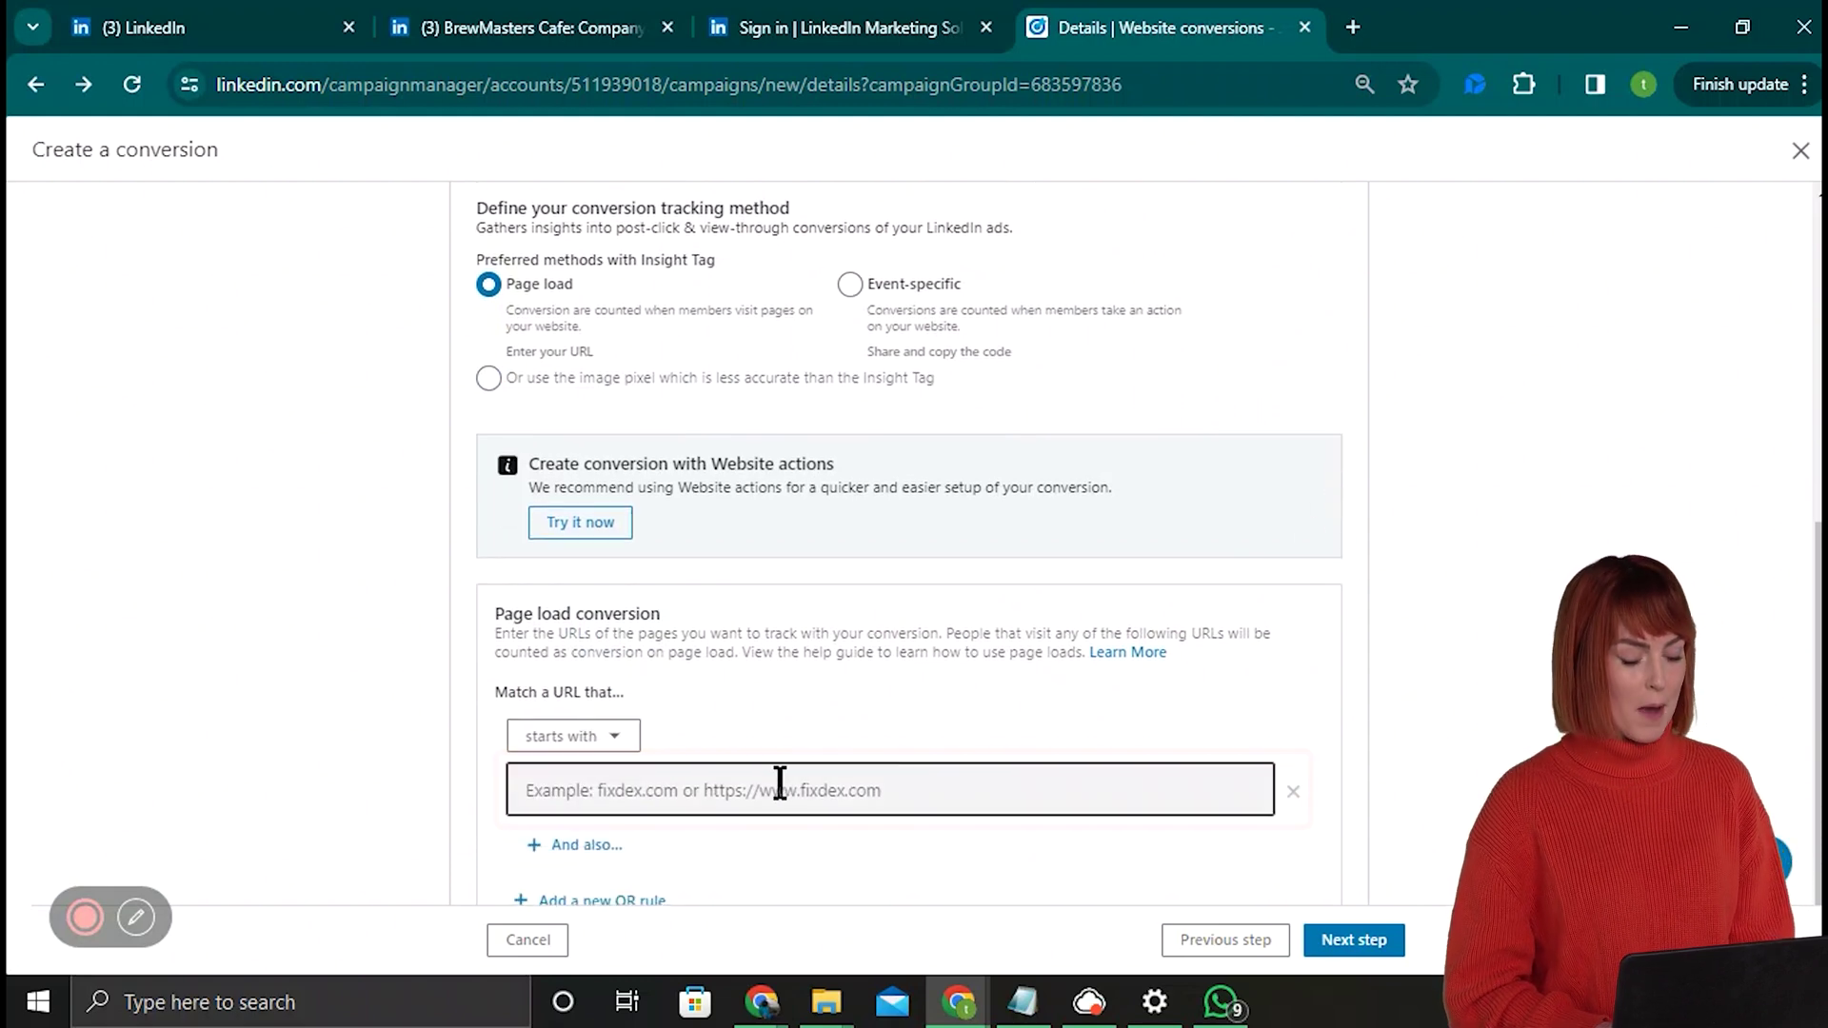
{"action": "left_click", "coordinate": [851, 285]}
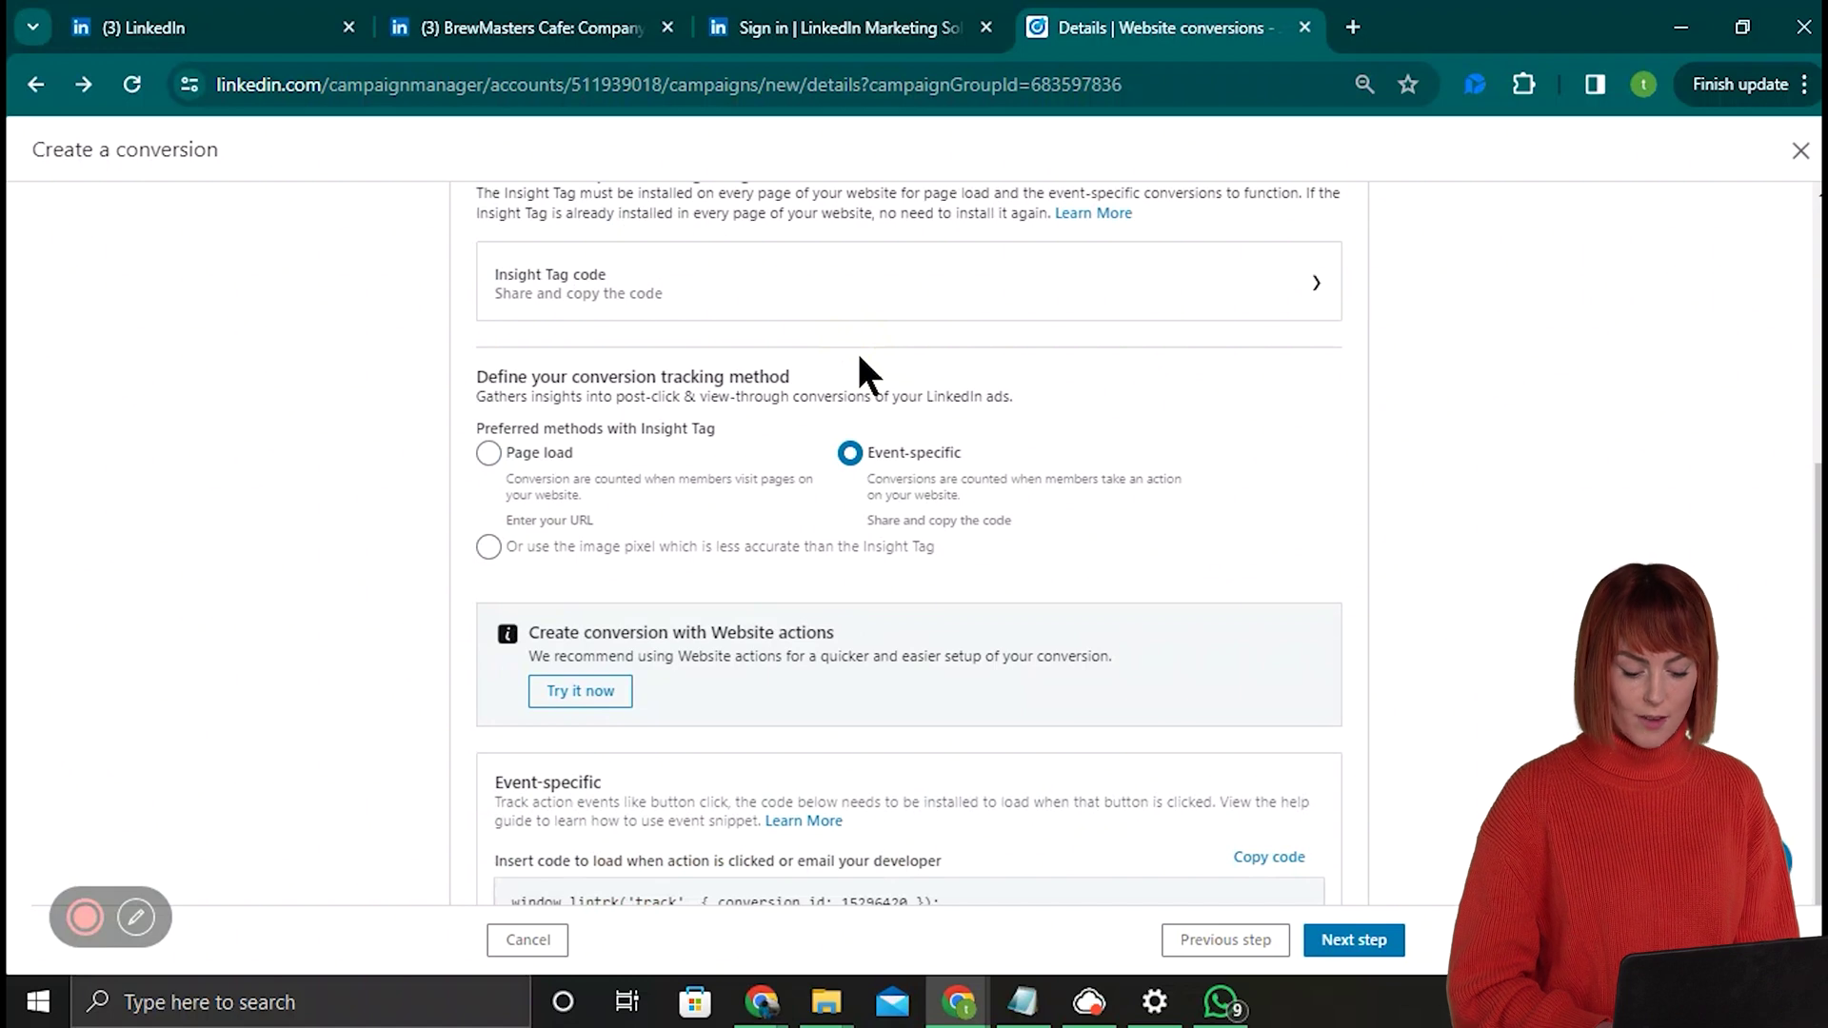
{"action": "key", "text": "Down"}
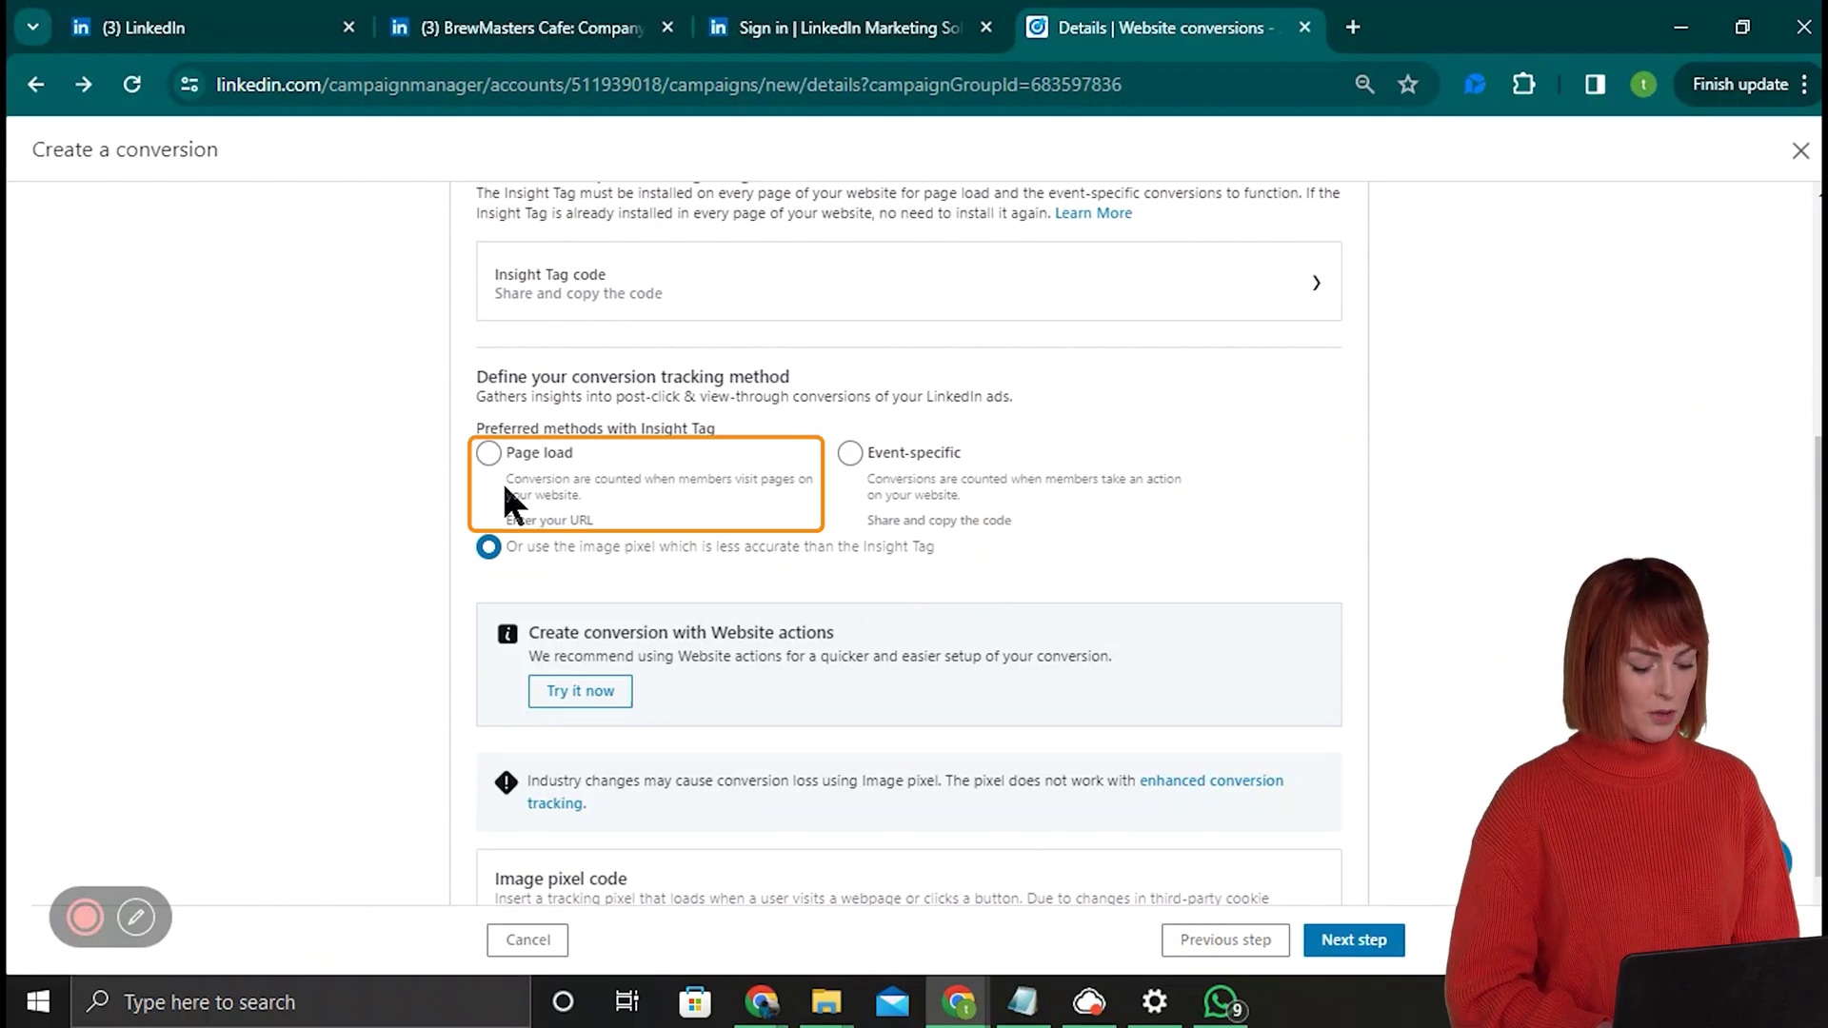
{"action": "left_click", "coordinate": [488, 454]}
{"action": "scroll", "coordinate": [1333, 466], "scroll_direction": "down", "scroll_amount": 2}
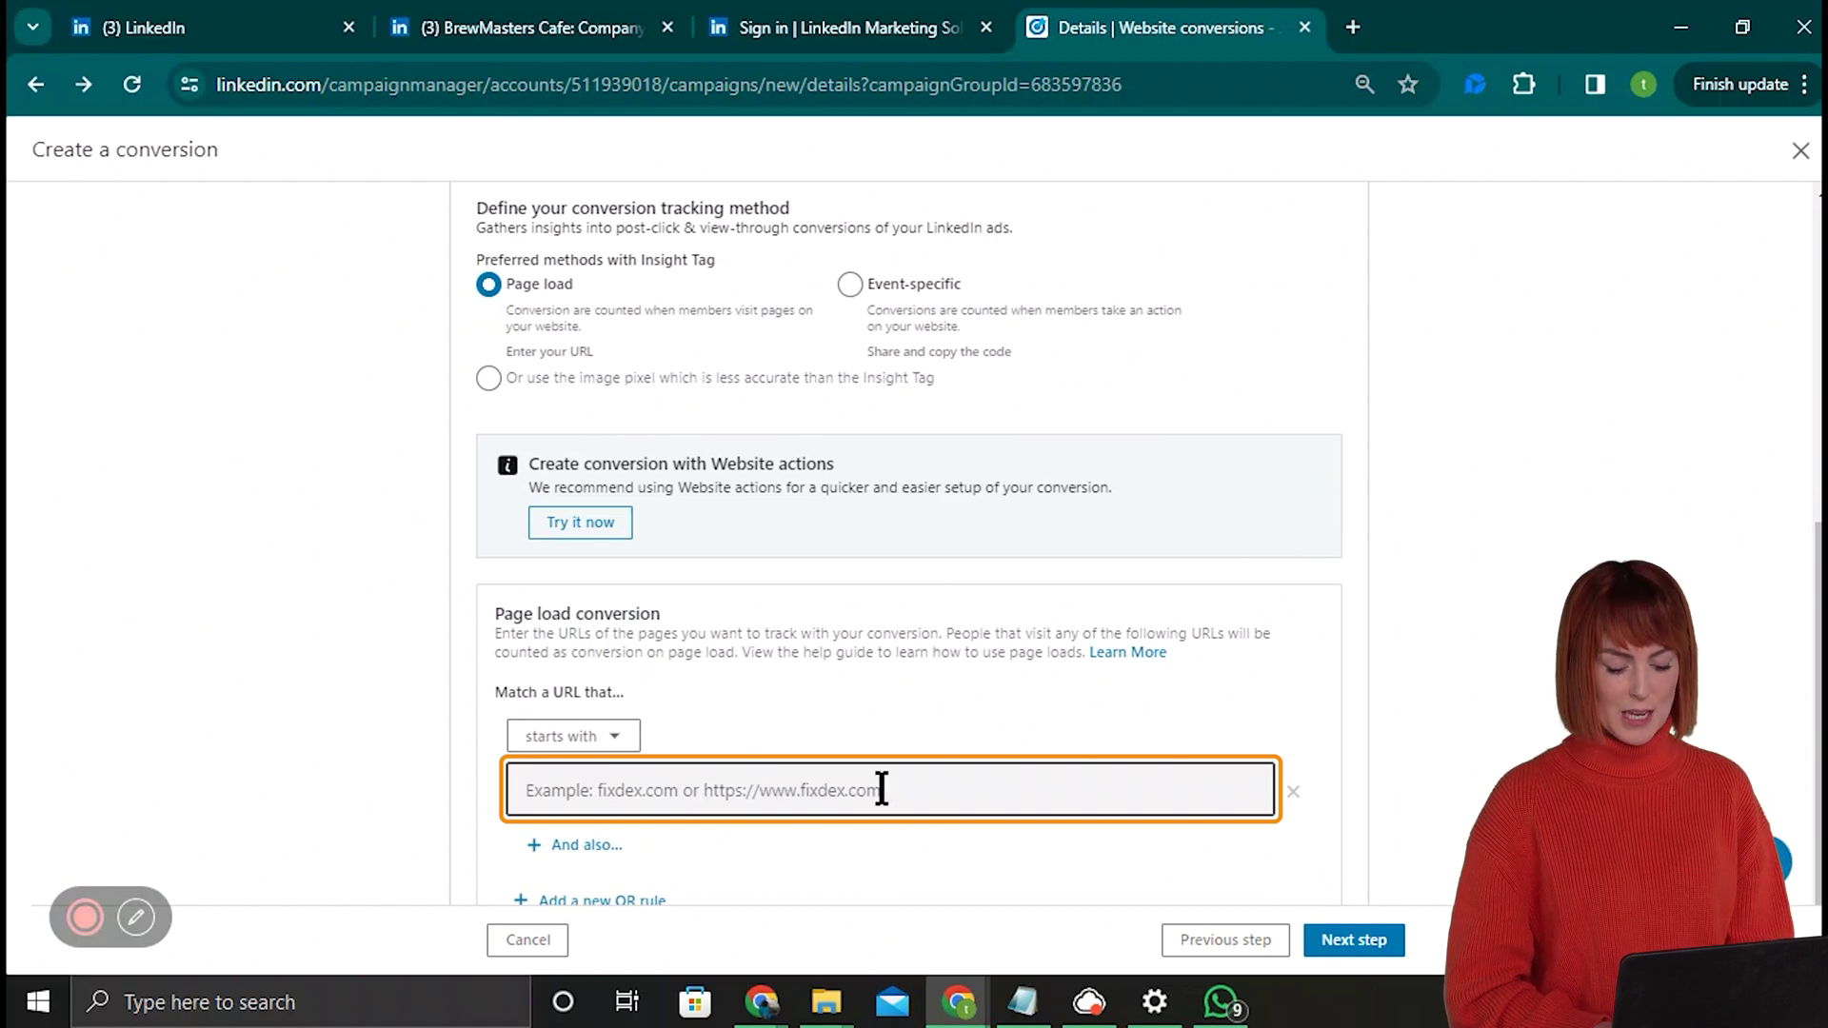
{"action": "type", "text": "https://brewmasters.com/thank-you"}
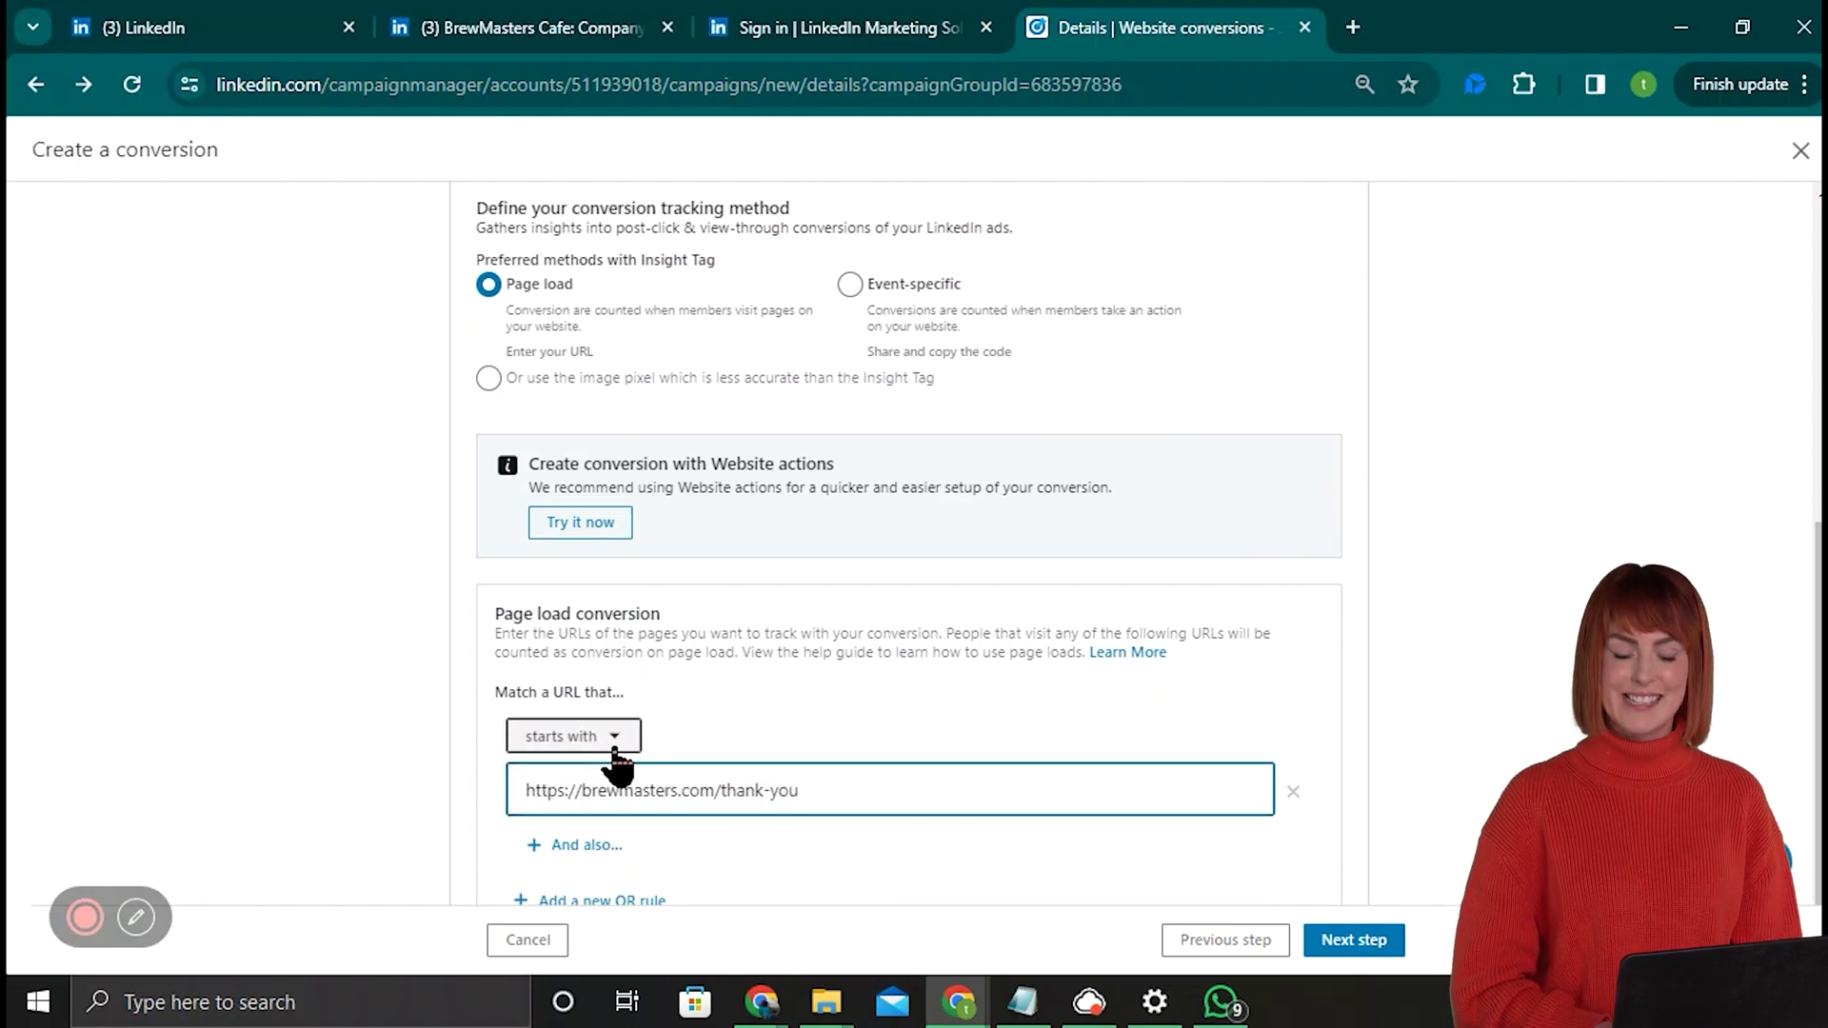
{"action": "left_click", "coordinate": [612, 743]}
{"action": "left_click", "coordinate": [562, 907]}
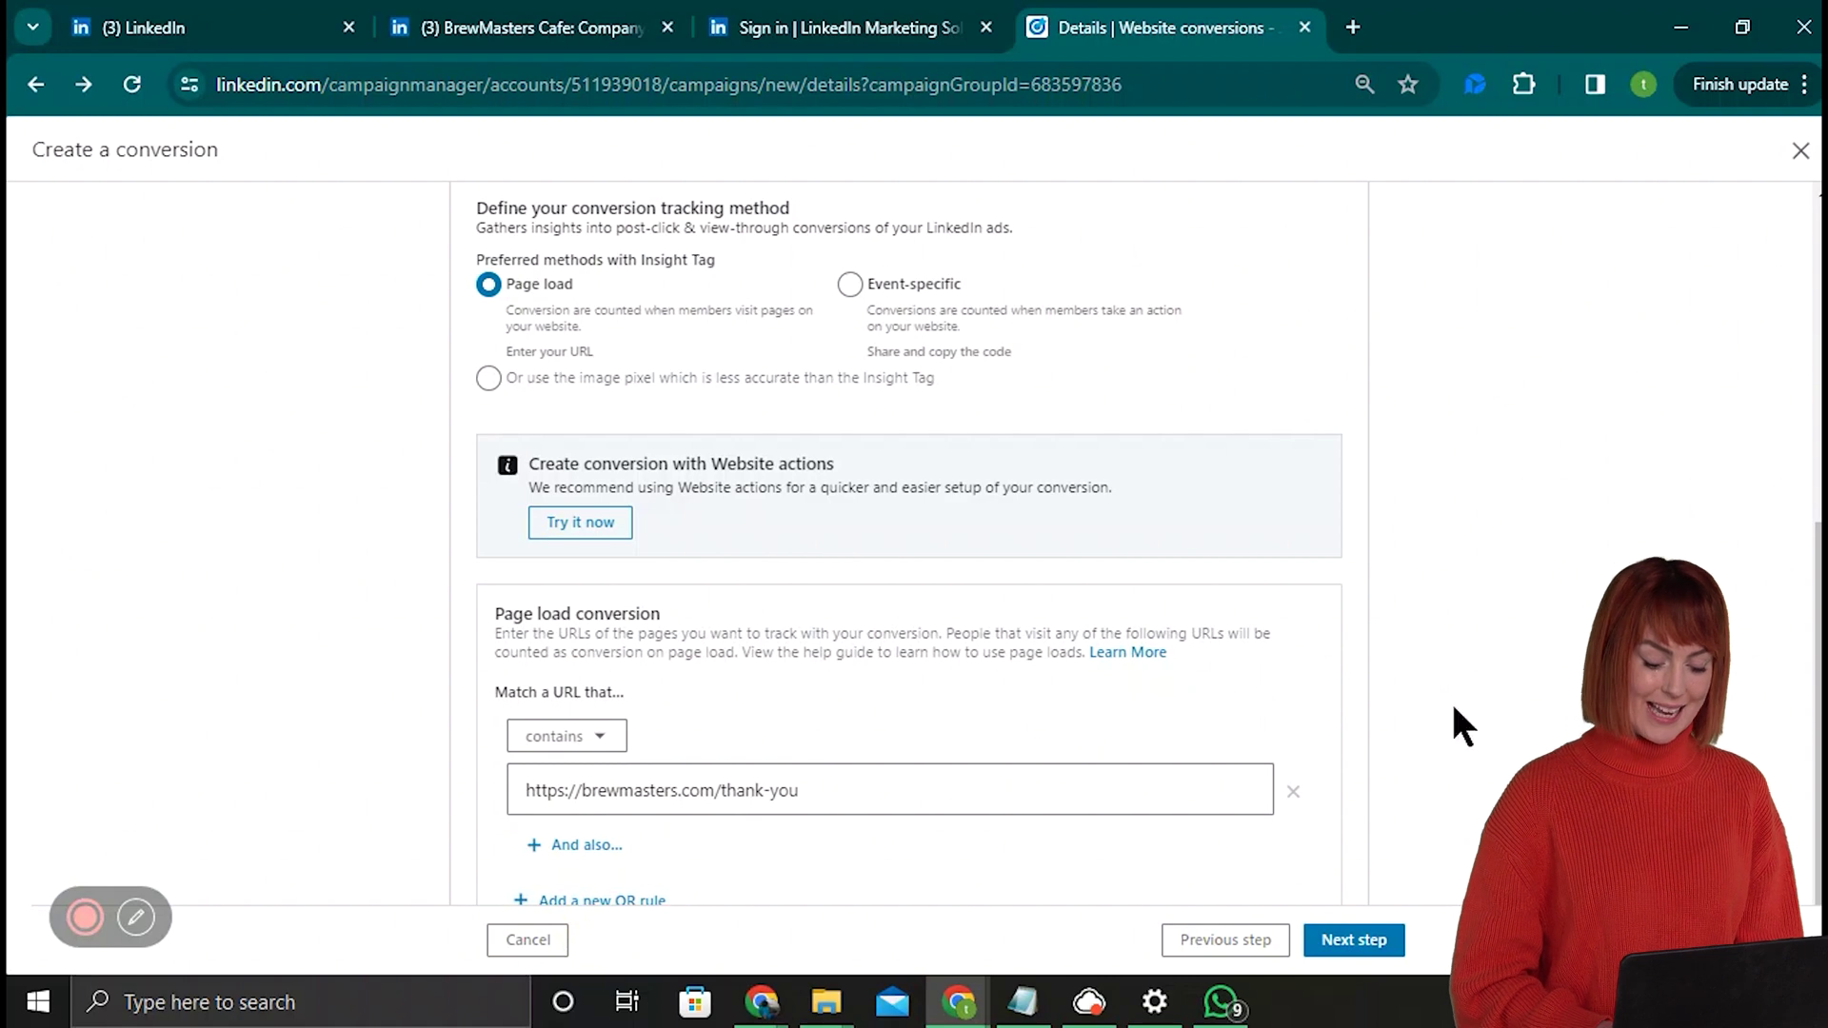
Assign the conversion to the campaign "Website conversions - Jan 17, 2024" and create it.
{"action": "left_click", "coordinate": [1368, 943]}
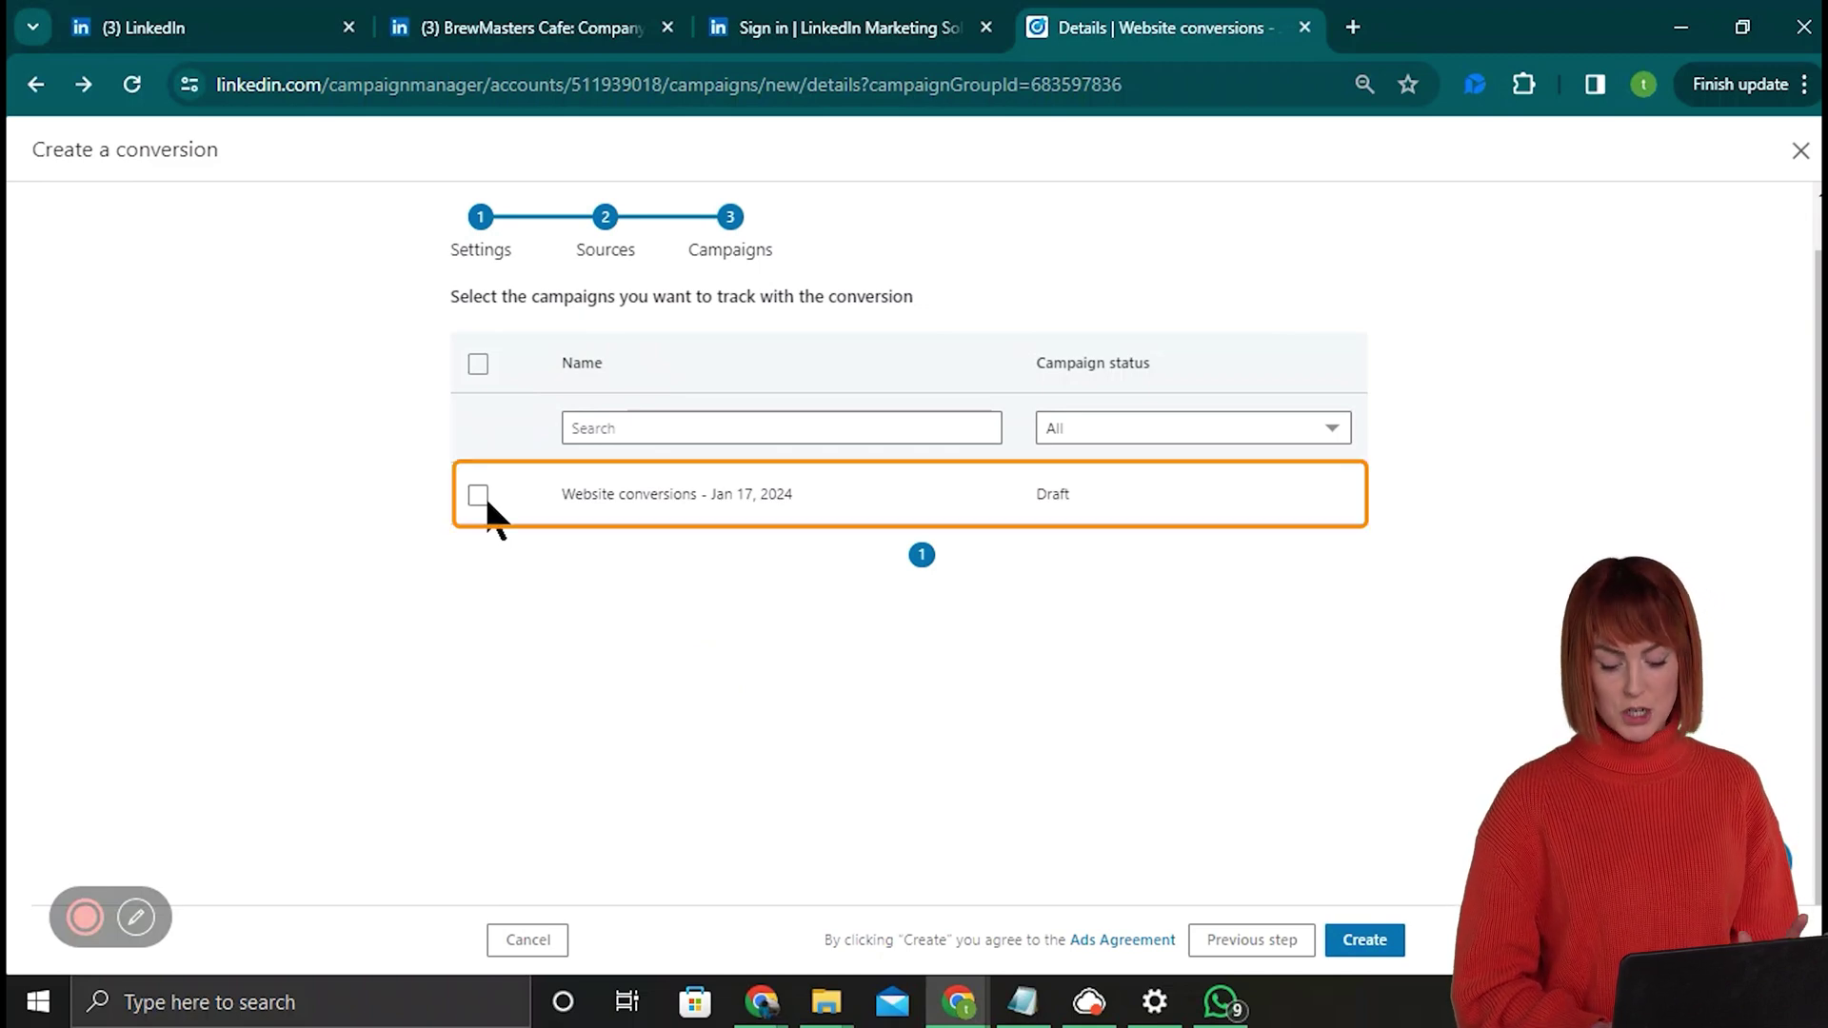
{"action": "left_click", "coordinate": [478, 495]}
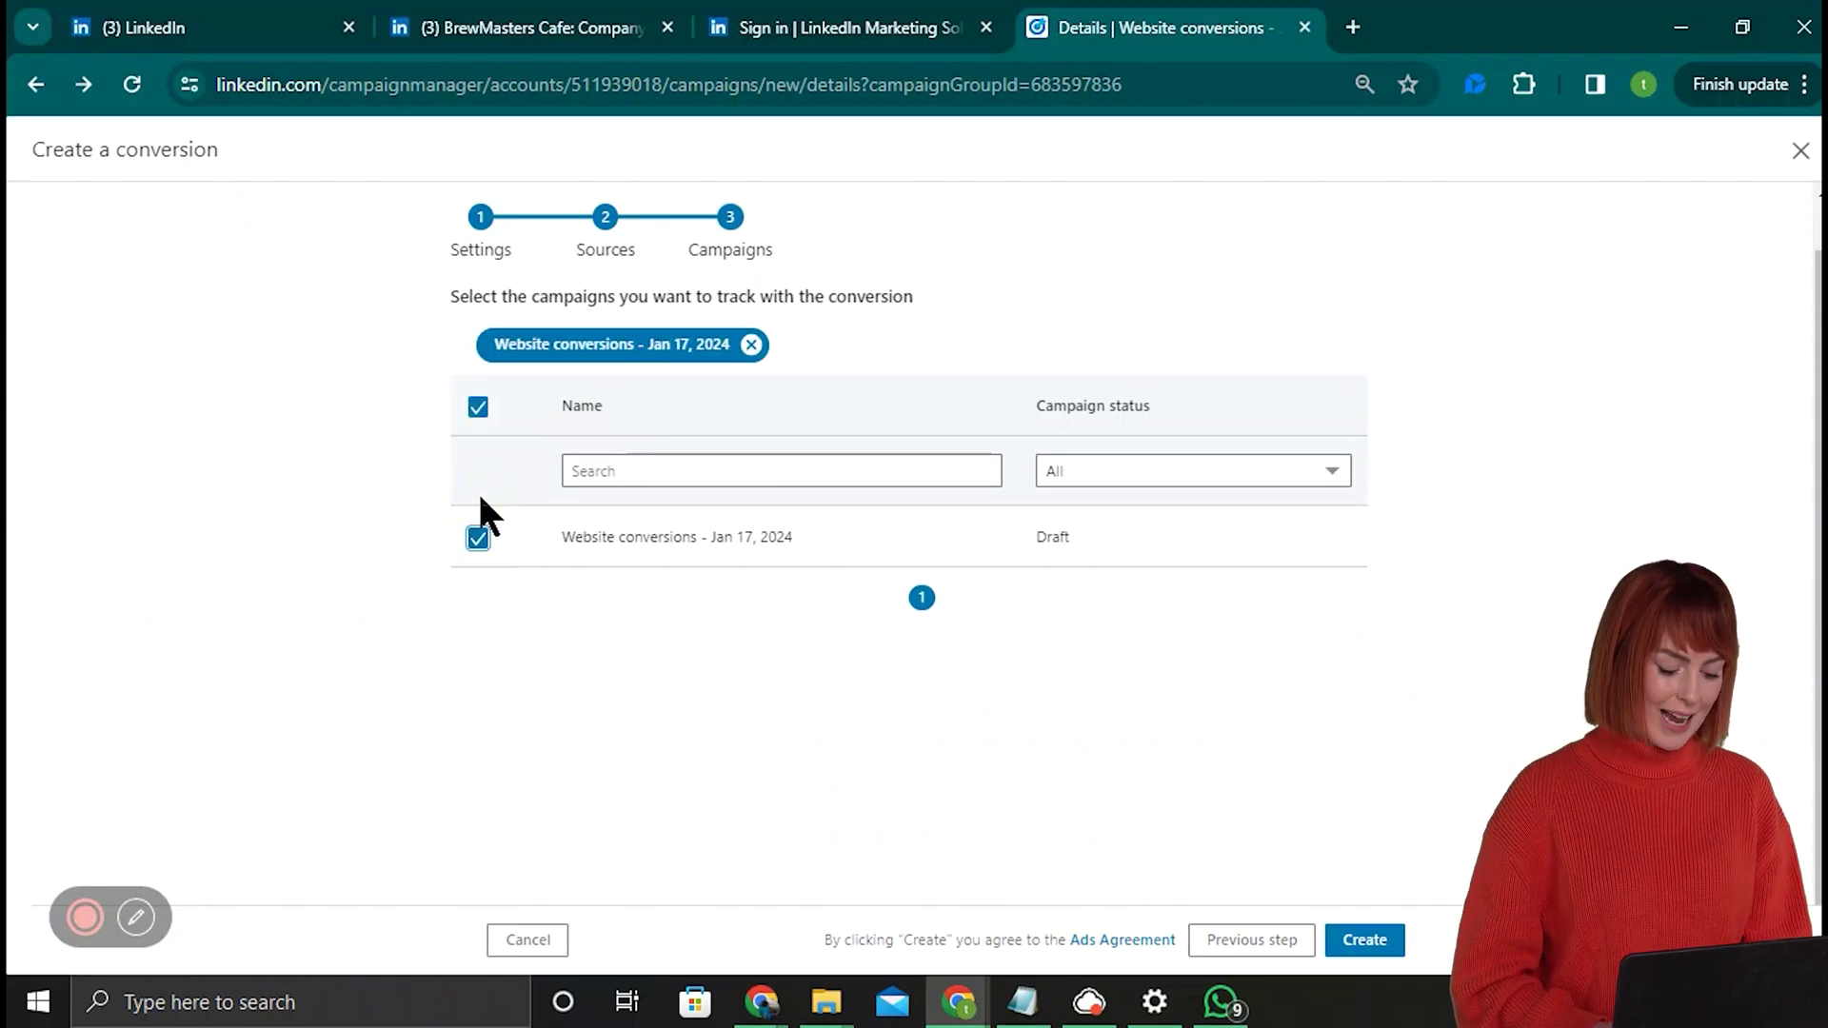
{"action": "left_click", "coordinate": [1390, 940]}
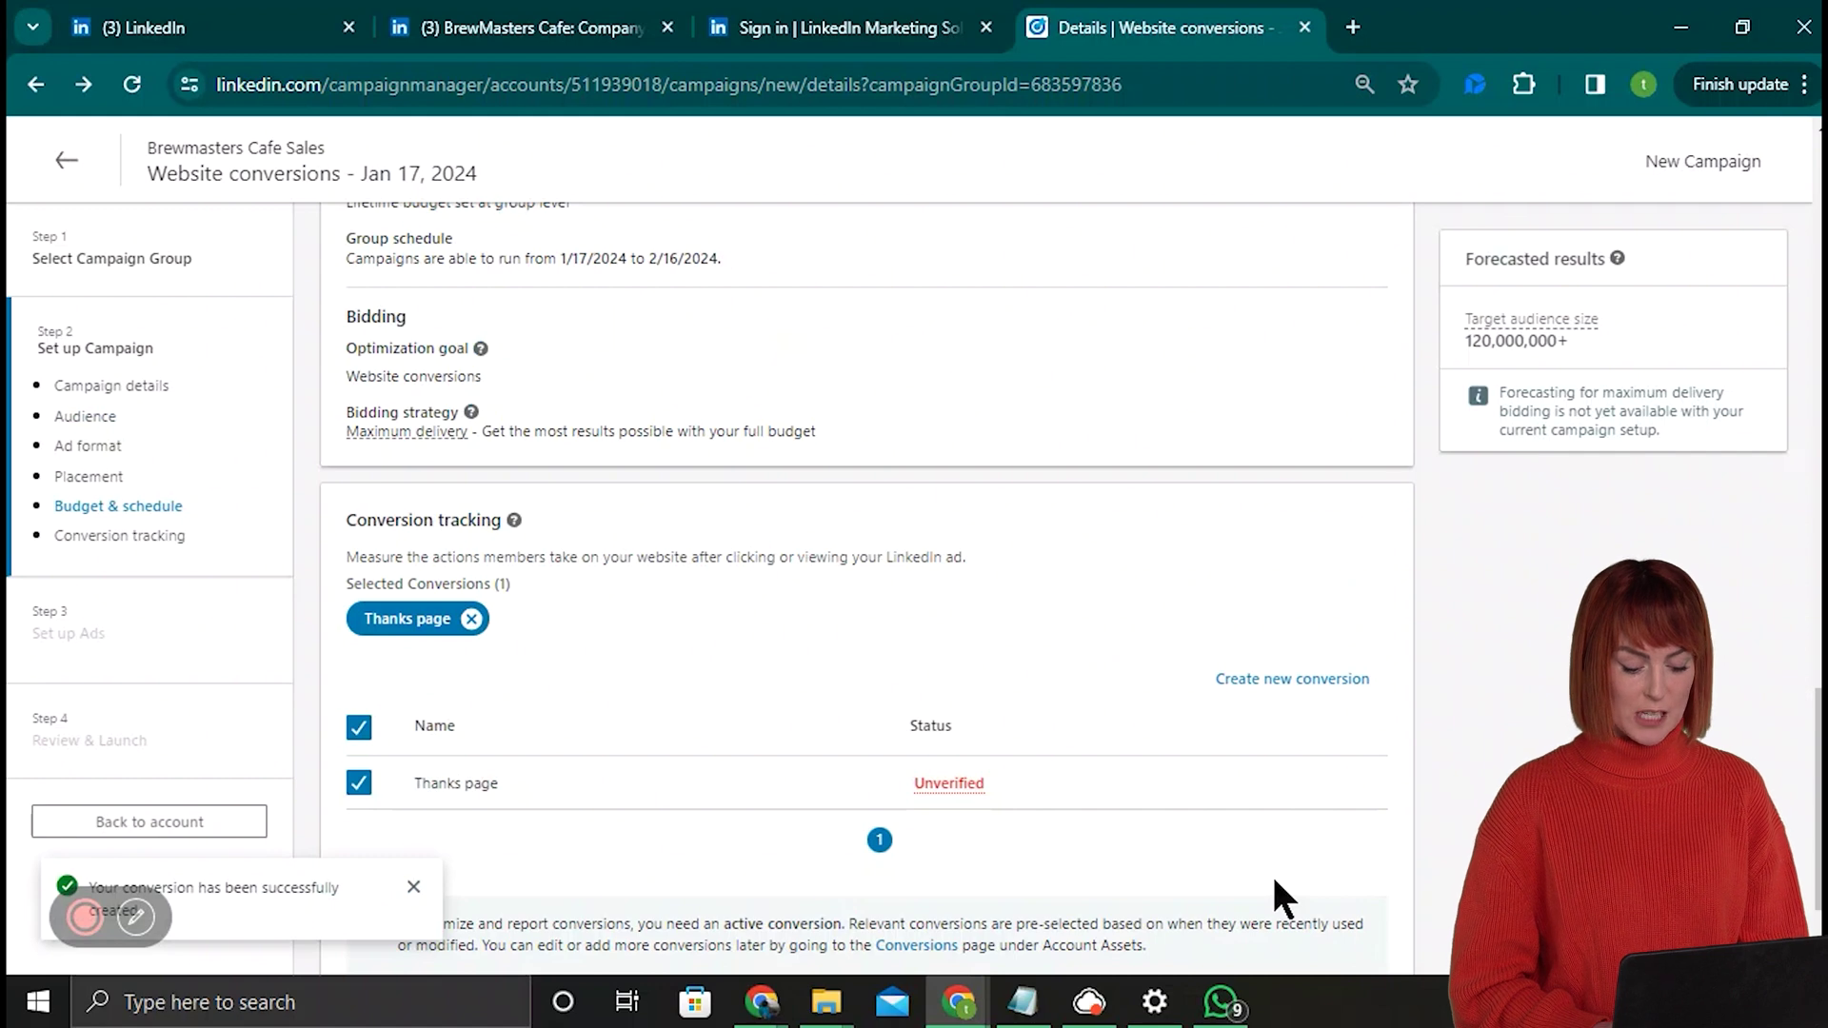
Proceed to the ad setup and start a new image ad named "Buy Brewmasters Coffee".
{"action": "scroll", "coordinate": [1458, 667], "scroll_direction": "down", "scroll_amount": 2}
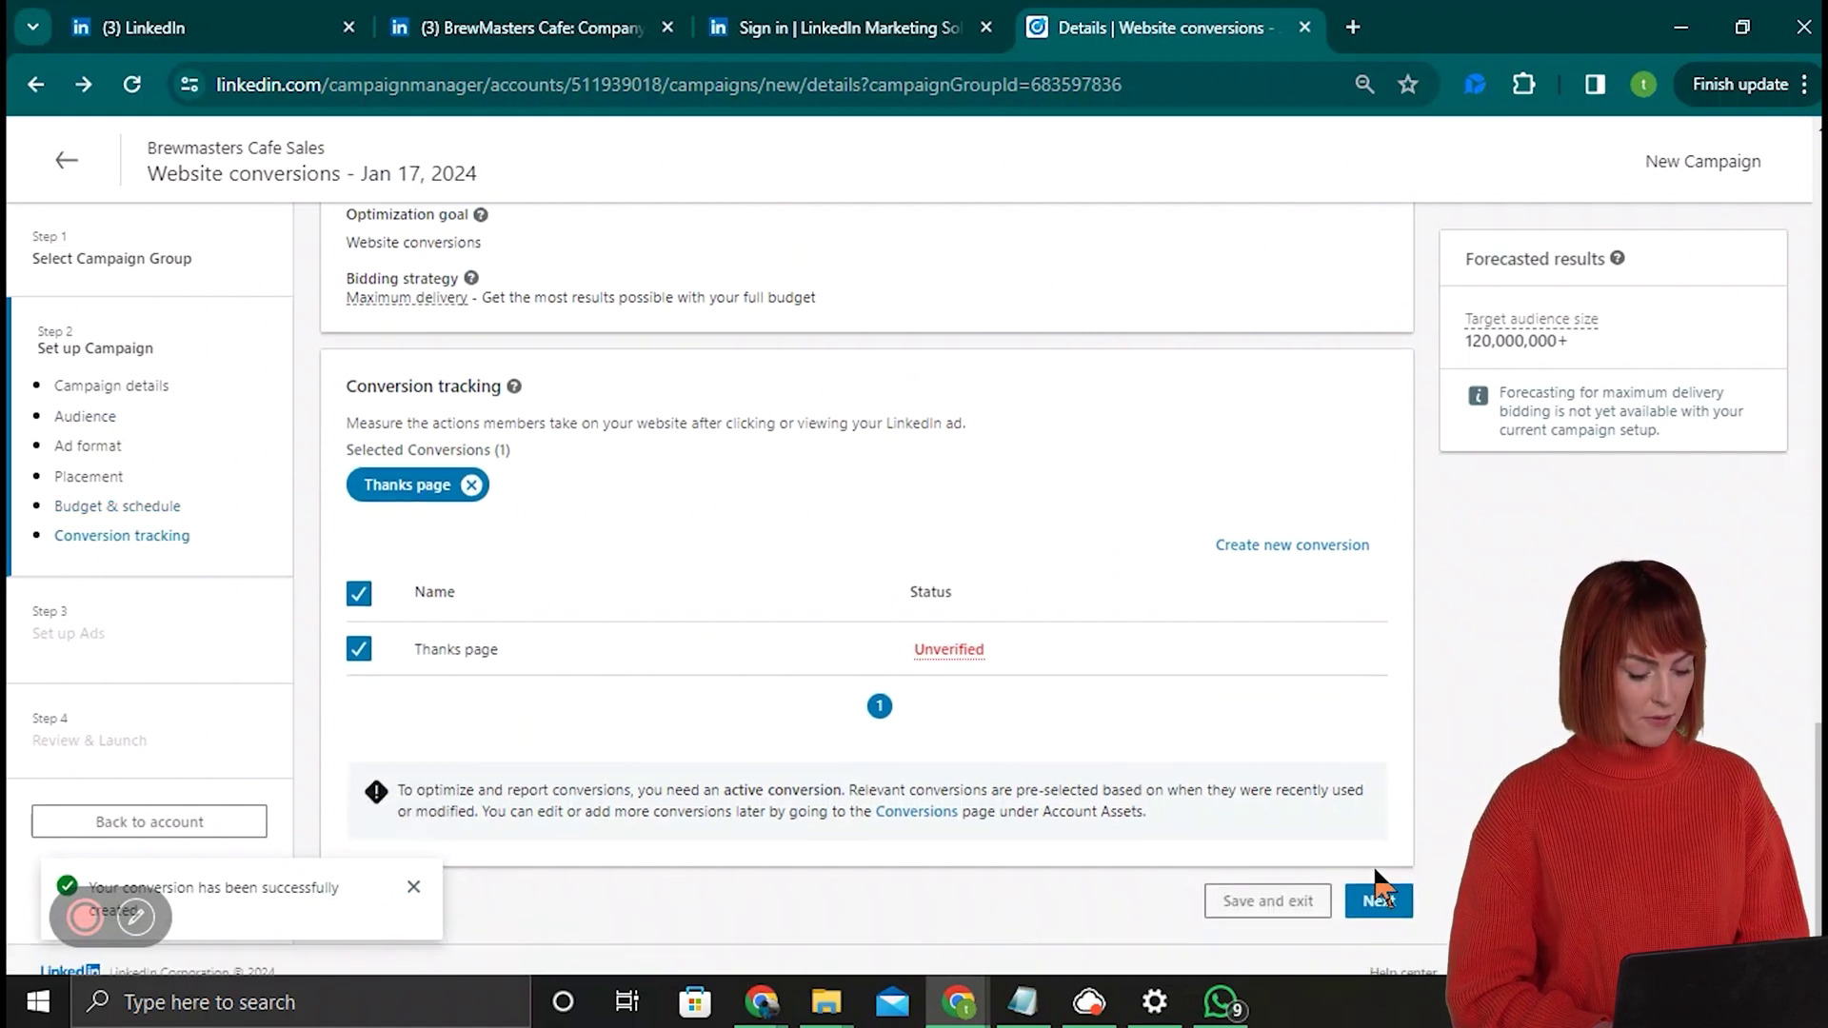
{"action": "left_click", "coordinate": [1378, 903]}
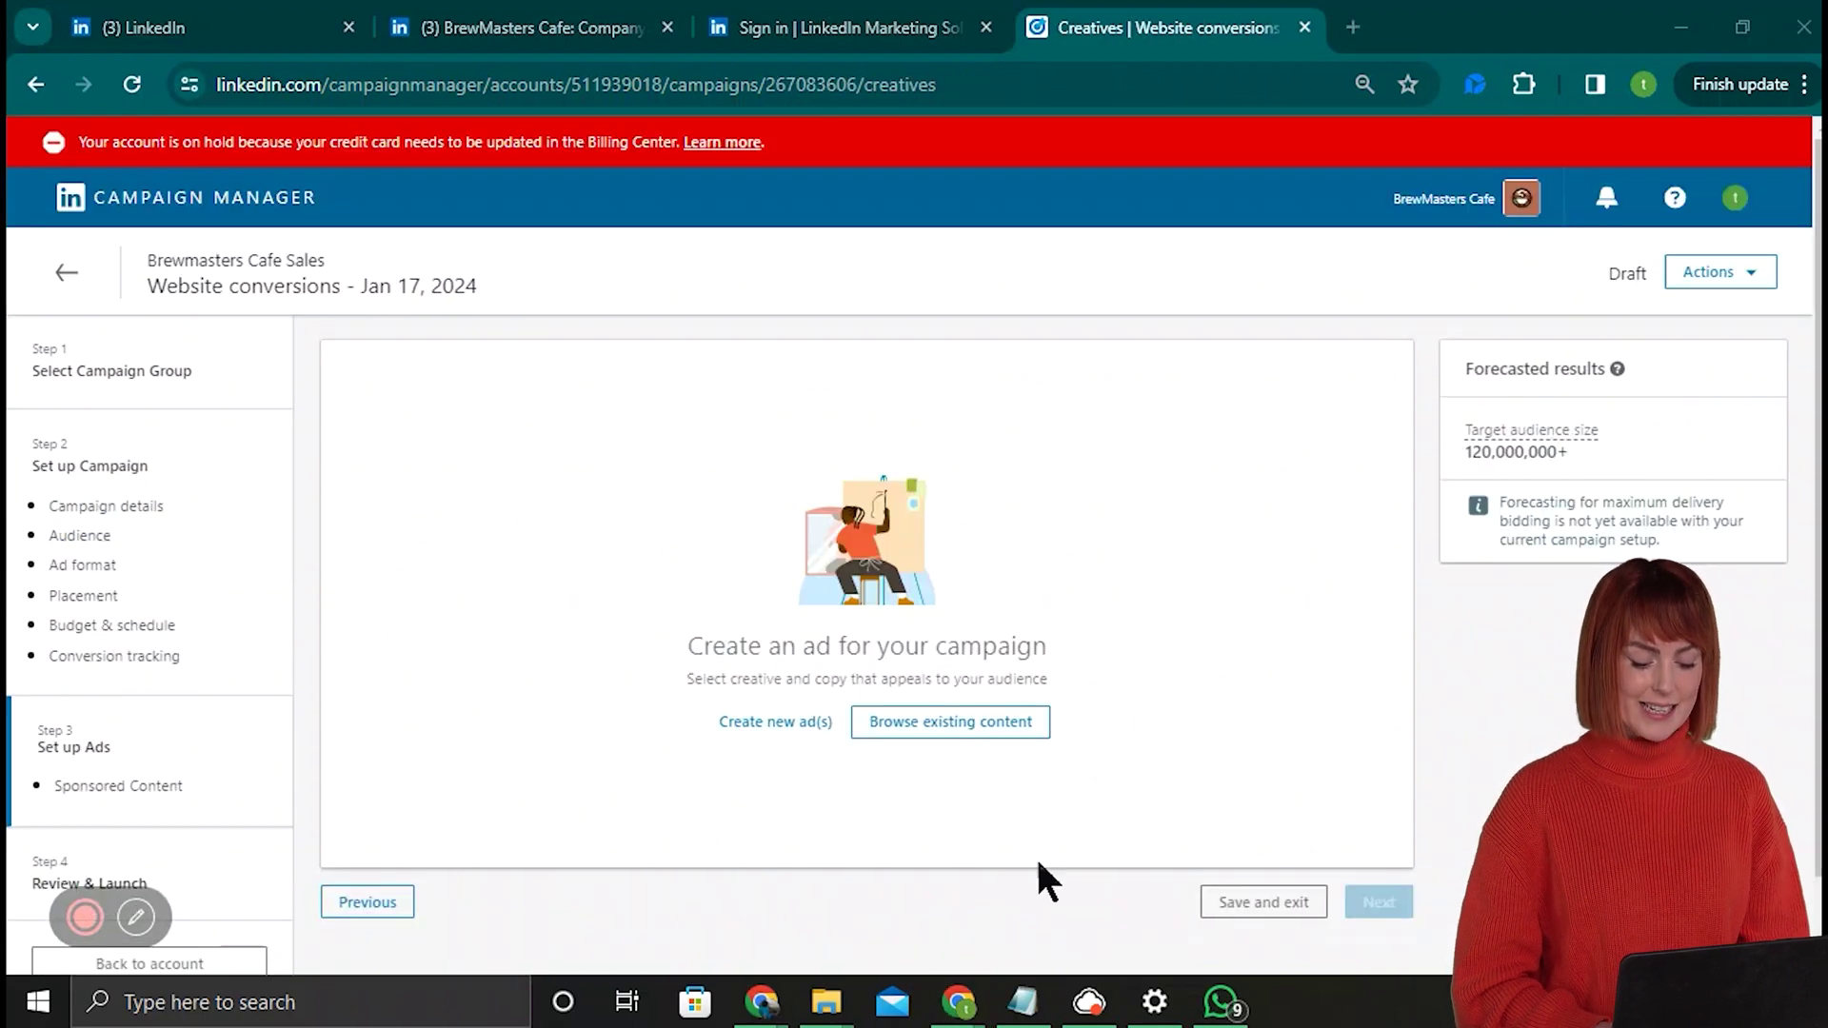
{"action": "left_click", "coordinate": [794, 724]}
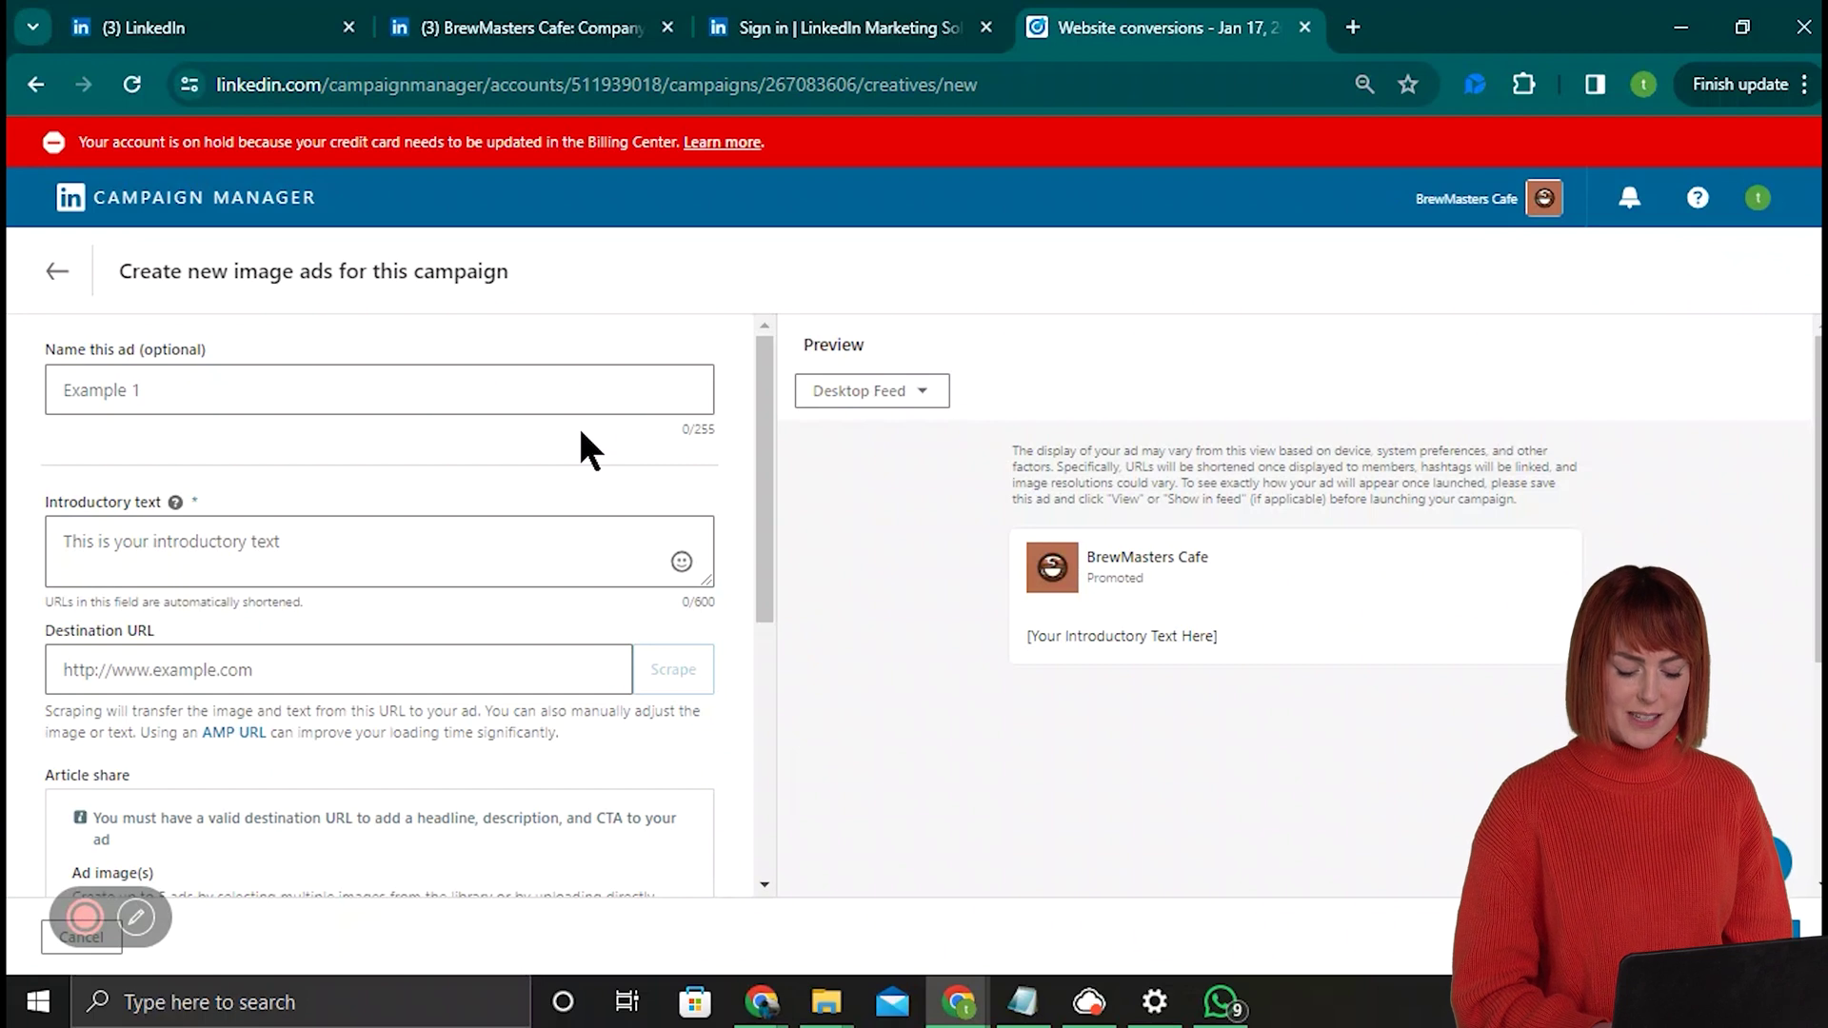
{"action": "left_click", "coordinate": [350, 400]}
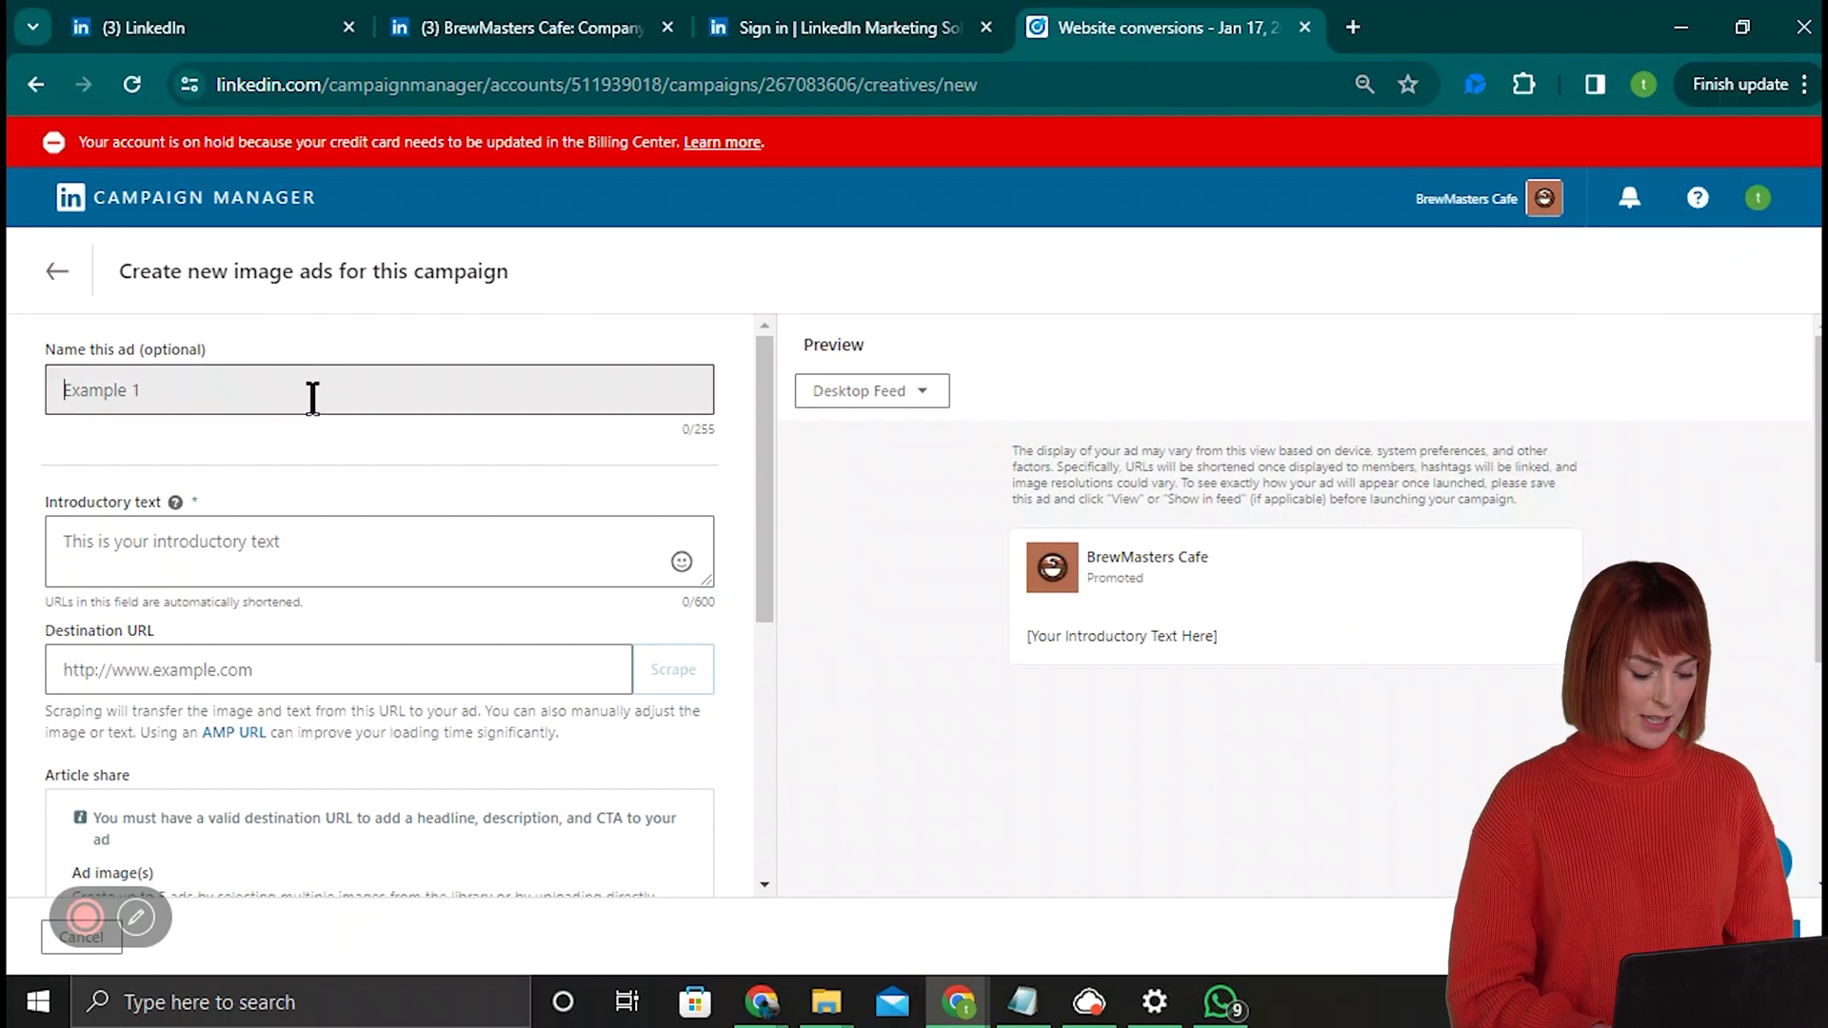
{"action": "type", "text": "Buy Brewmasters Coffee"}
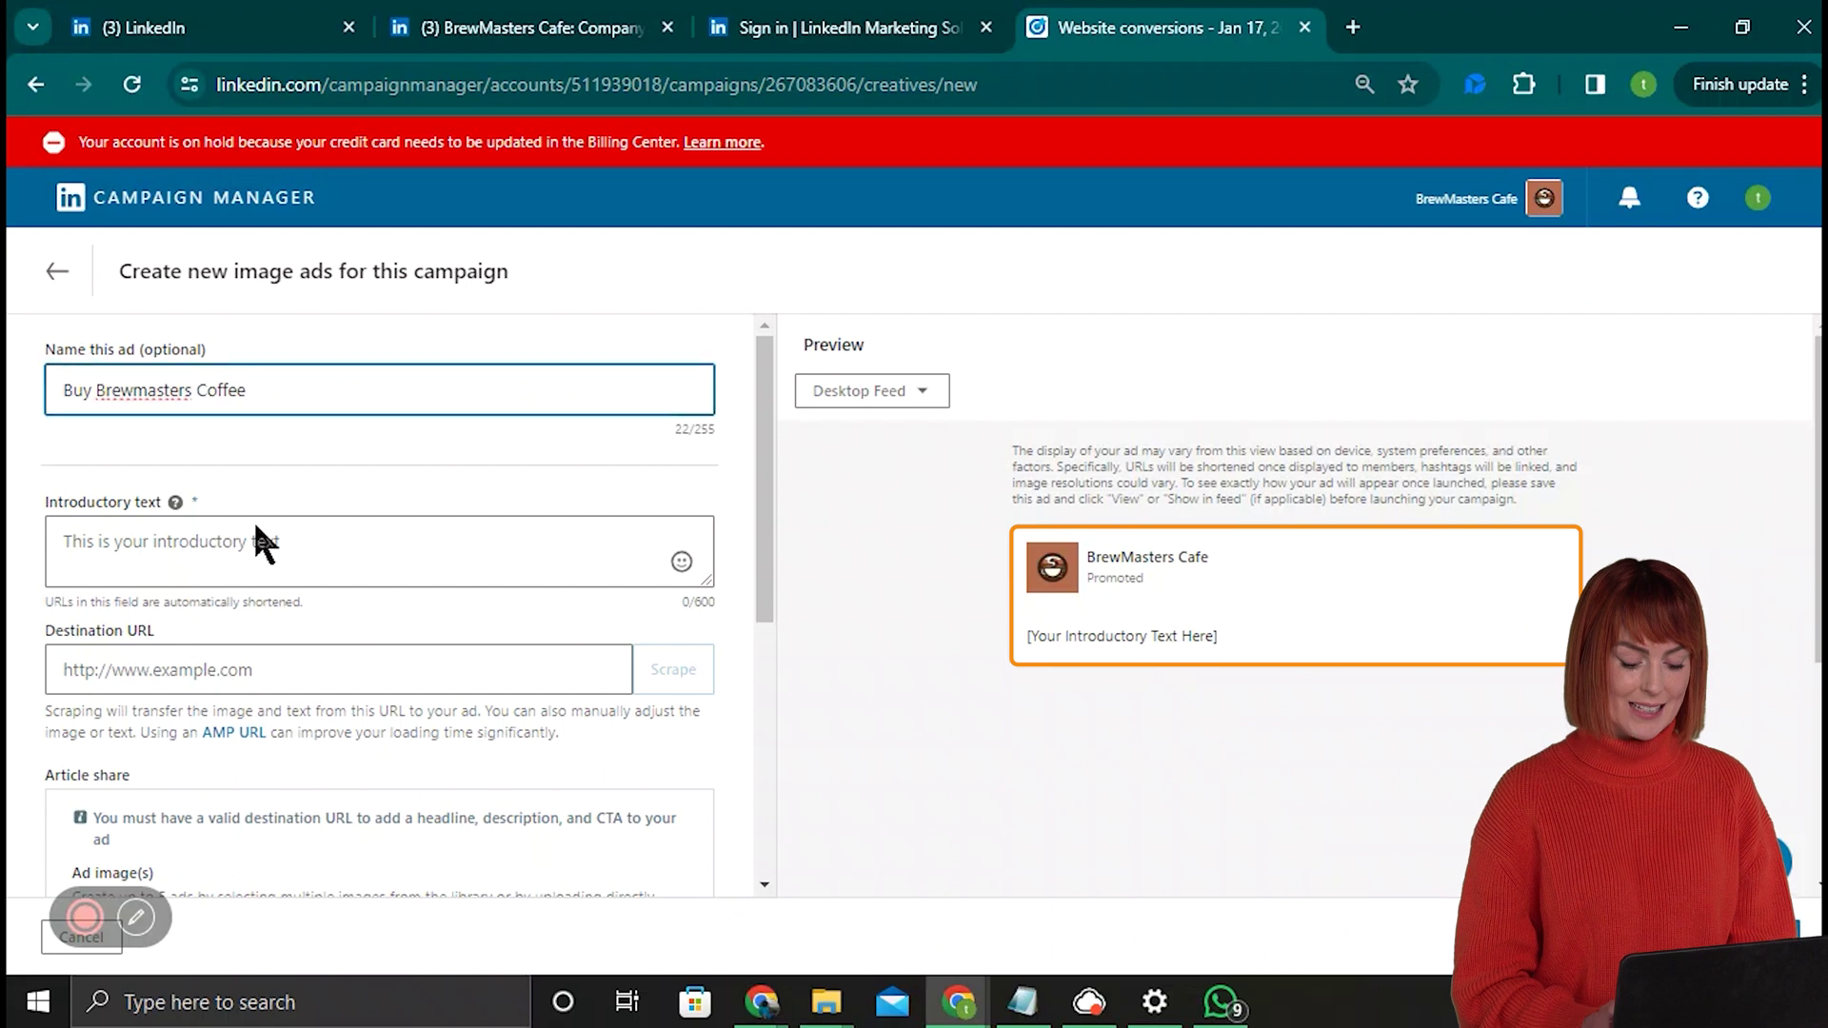
Enter the introductory text "Try our latest single origin coffee" and the destination URL https//bremasterscafe.c for the ad.
{"action": "left_click", "coordinate": [254, 536]}
{"action": "type", "text": "Try"}
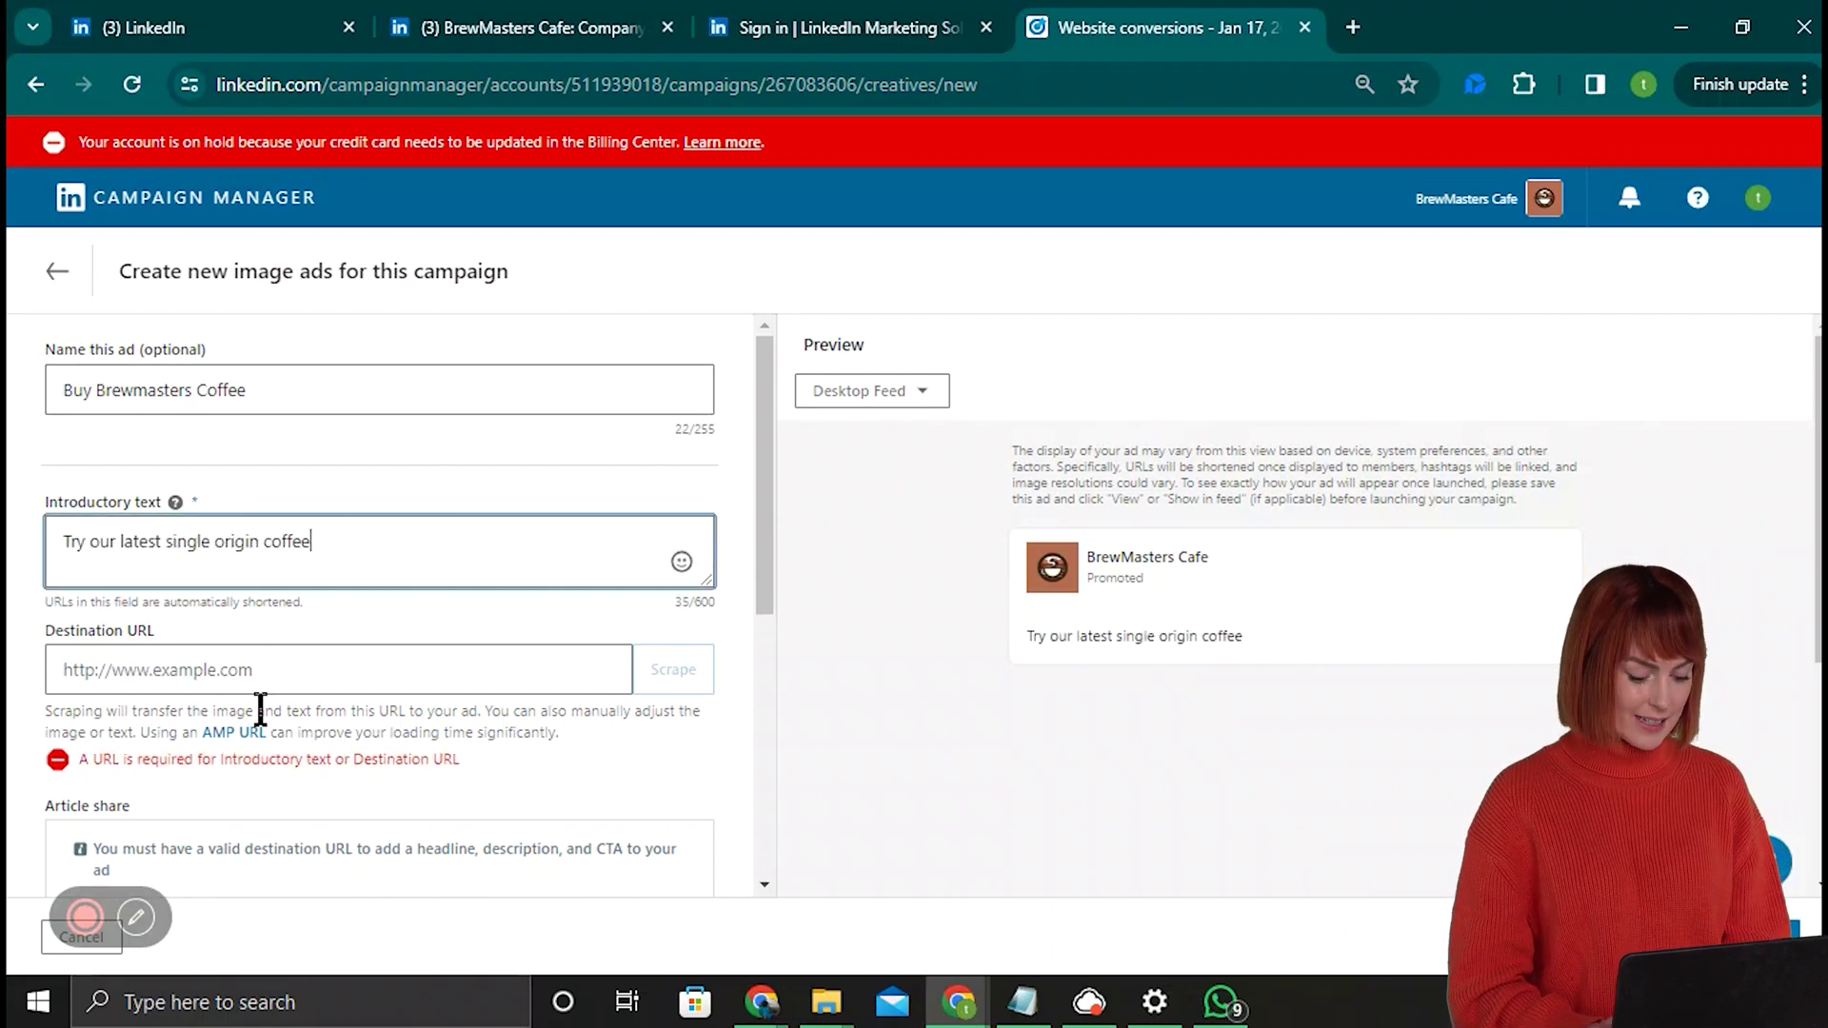
{"action": "left_click", "coordinate": [289, 666]}
{"action": "type", "text": "https//"}
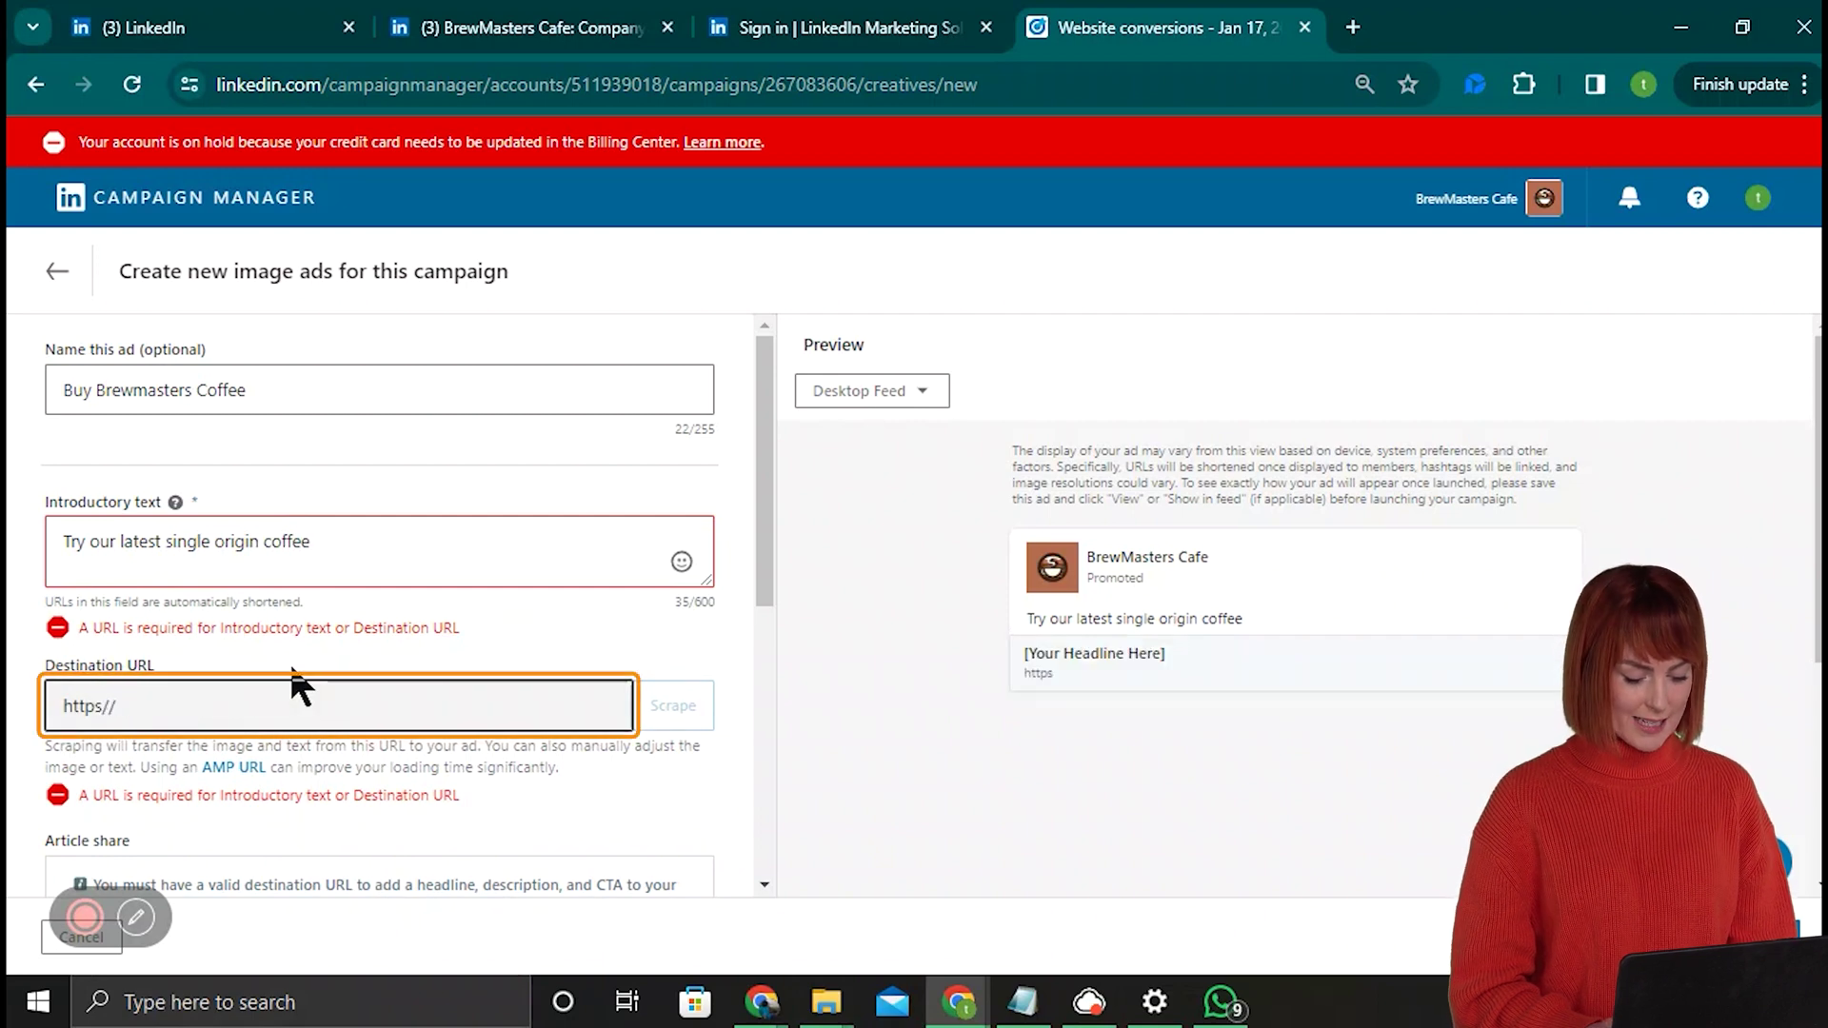
{"action": "type", "text": "bremasterscafe.c"}
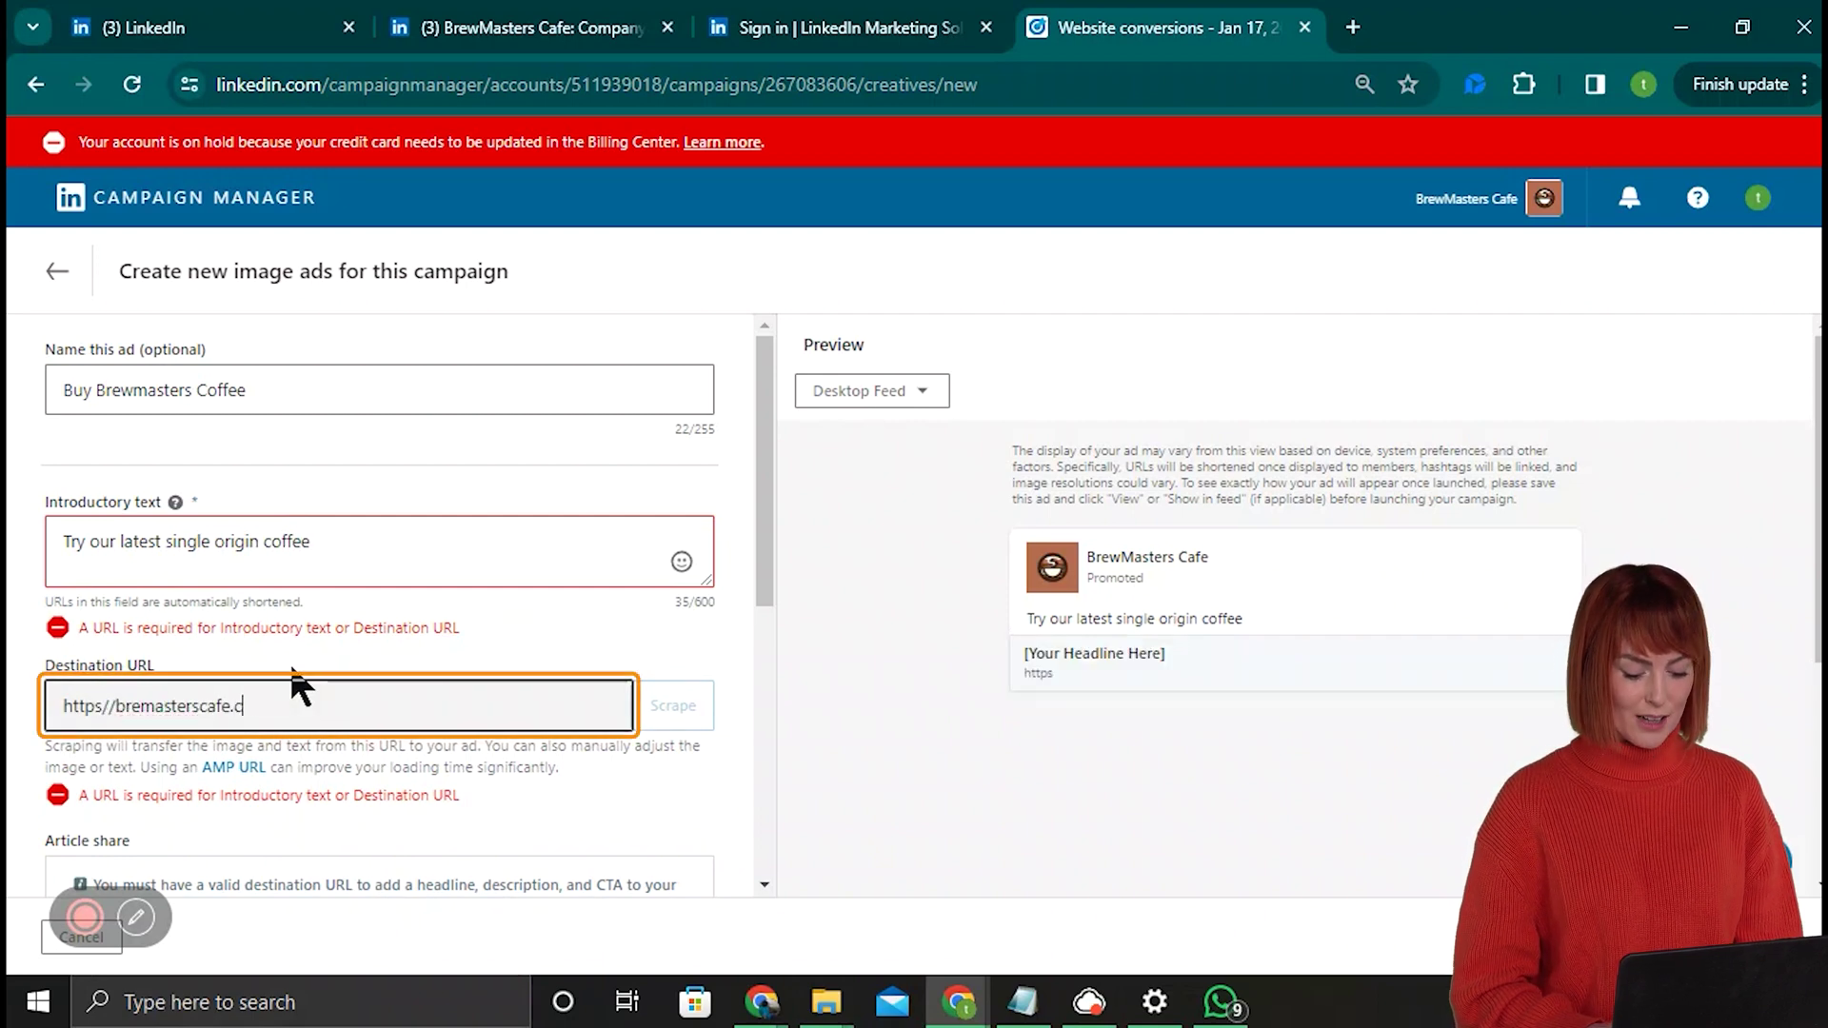
Add the image alt text "Coffee sale coupon", headline "Charming Cafe Offers Handcrafted Brews" and a description beginning "Step into our cozy cafe".
{"action": "key", "text": "Tab"}
{"action": "key", "text": "Tab"}
{"action": "key", "text": "Tab"}
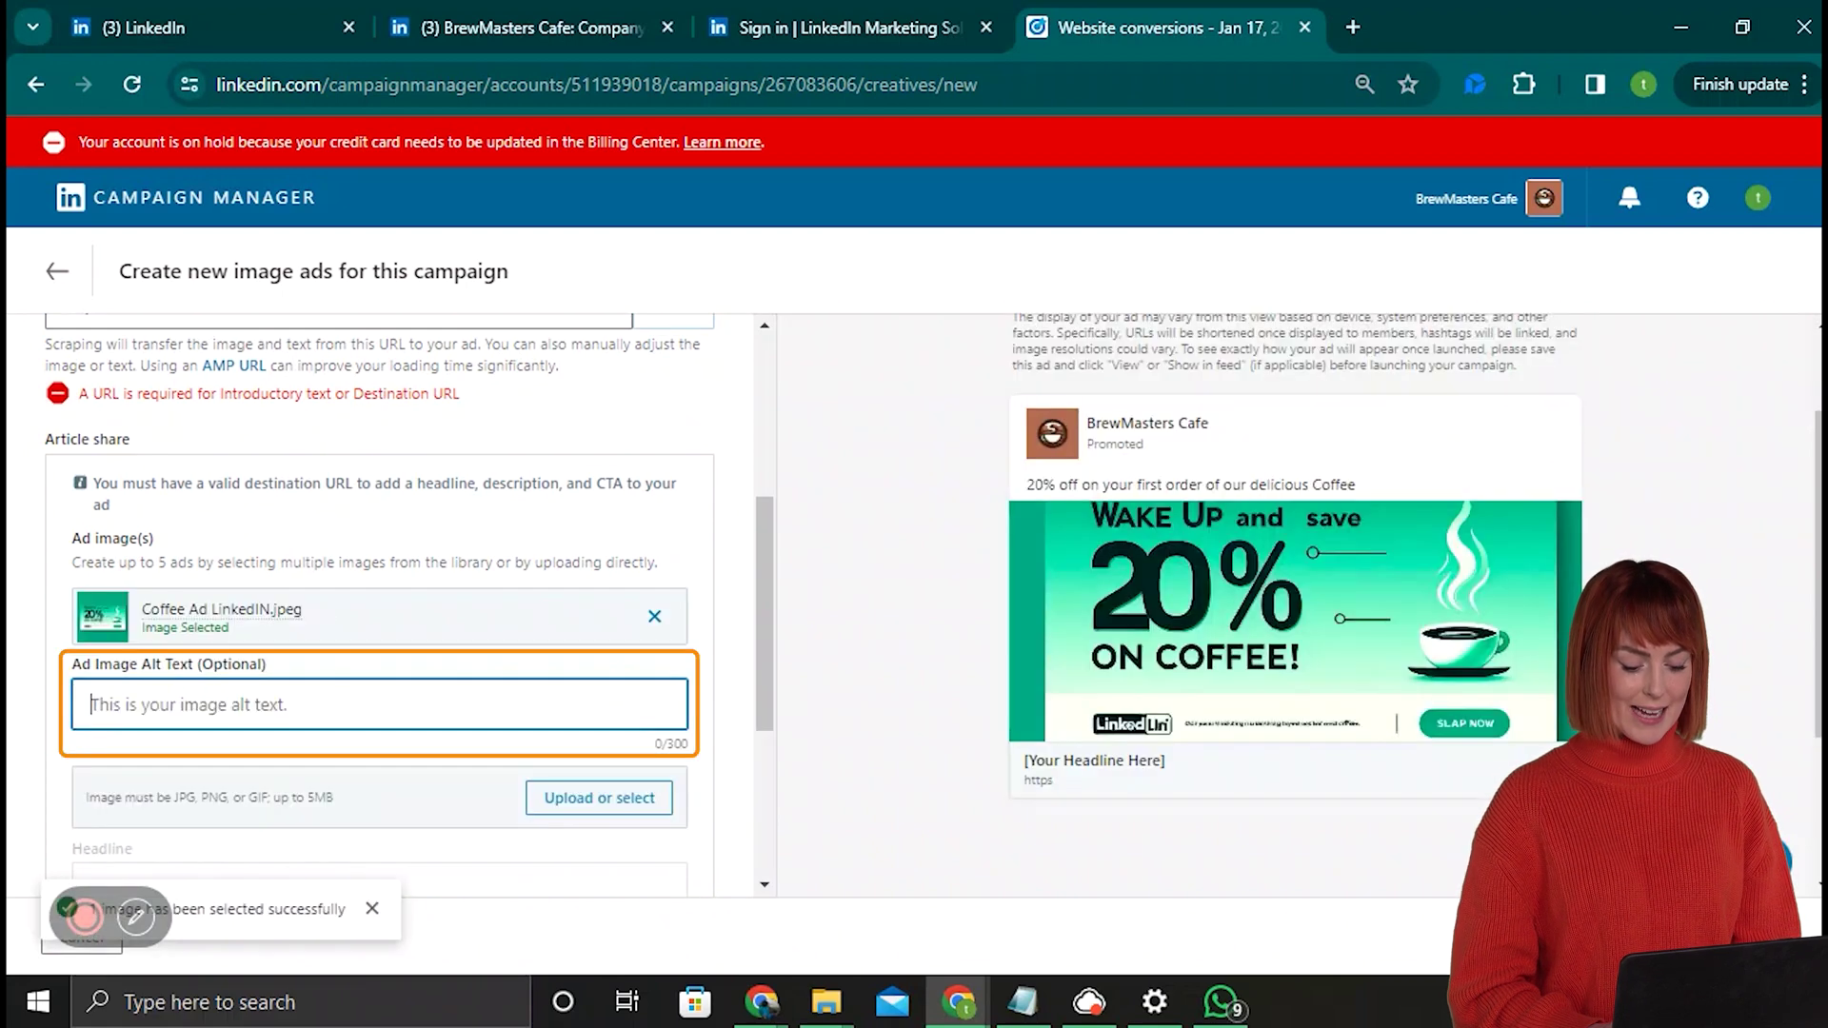
{"action": "type", "text": "Cof"}
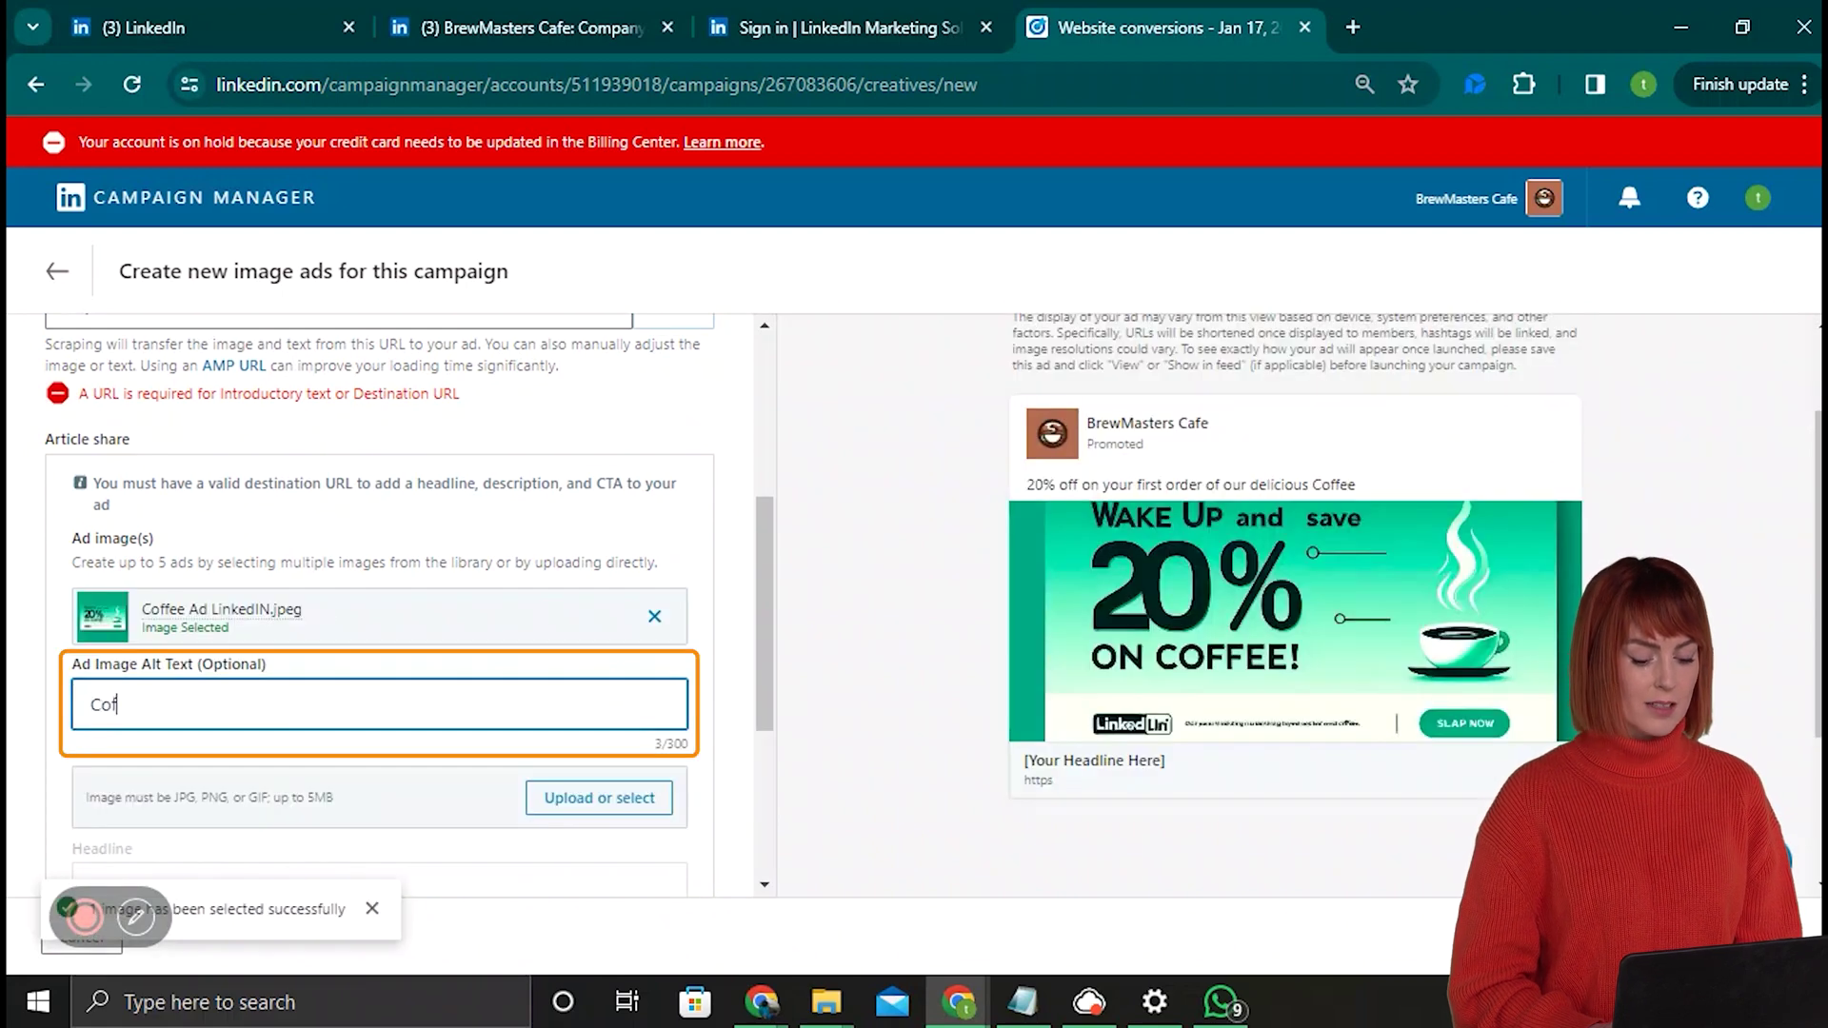
{"action": "type", "text": "fee sale coupon"}
{"action": "key", "text": "Tab"}
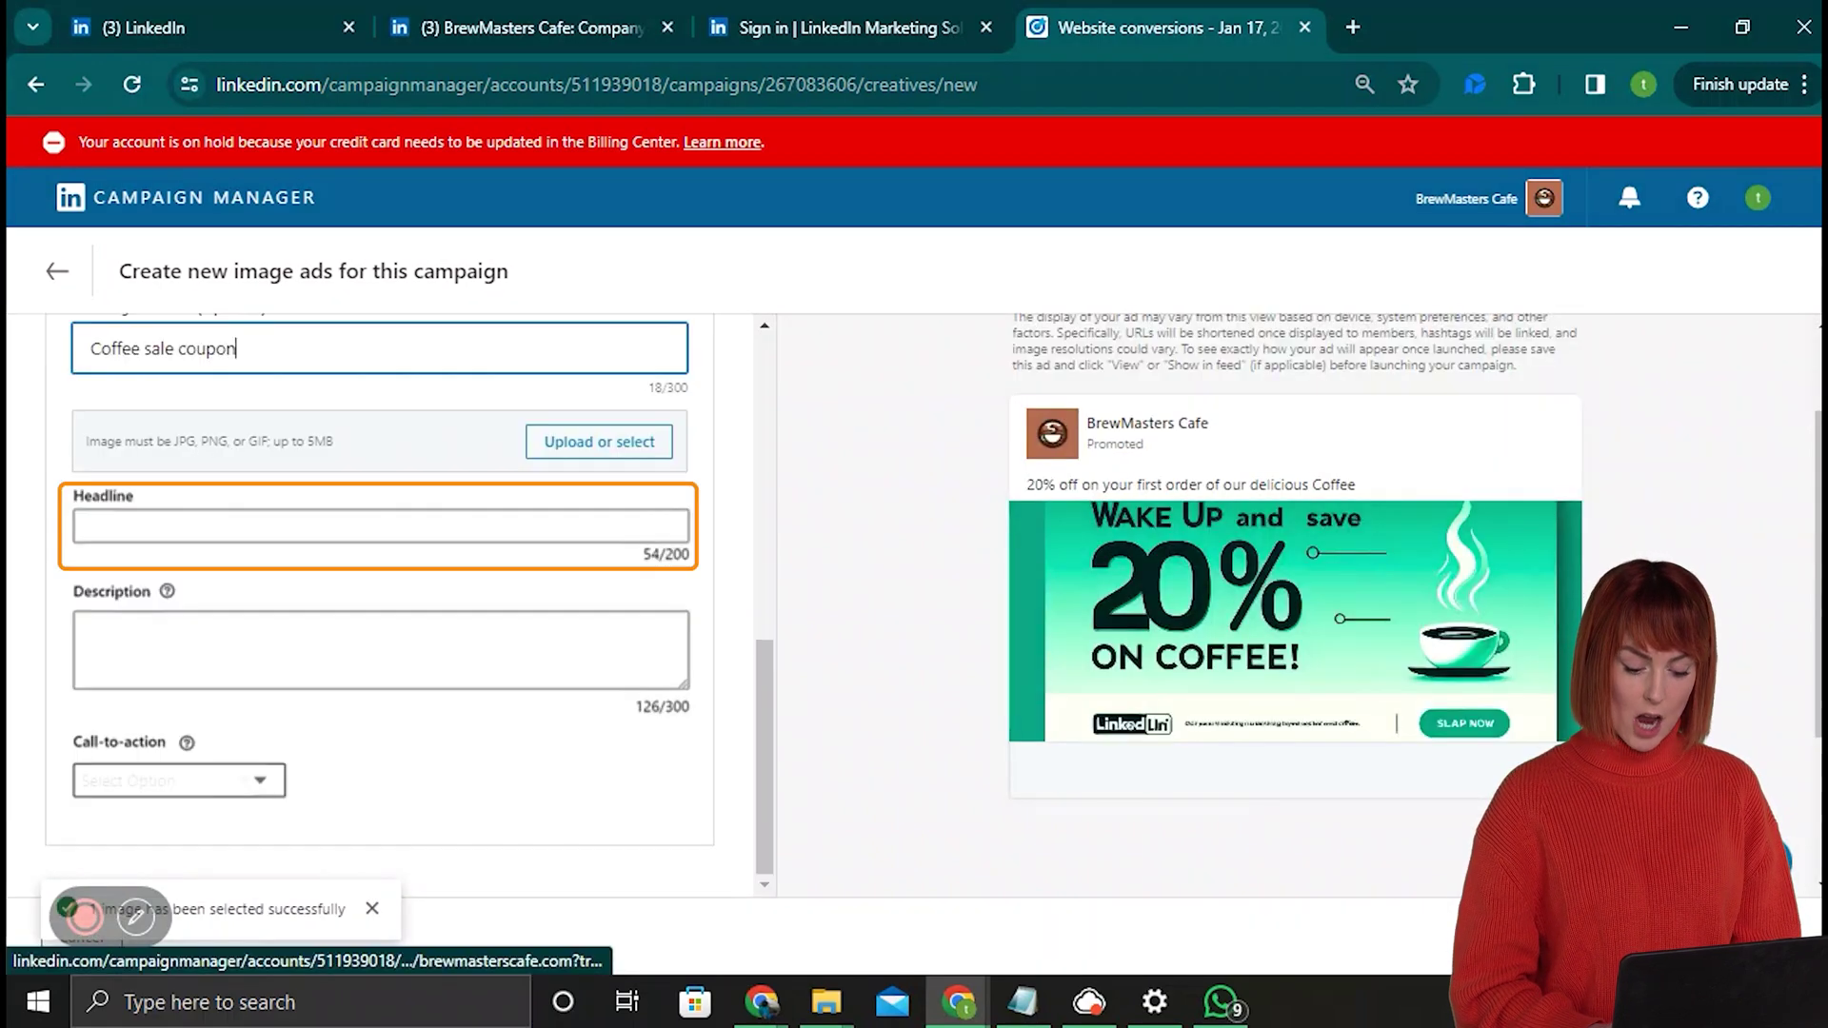
{"action": "type", "text": "Charming Cafe Offers Handcrafted Brews"}
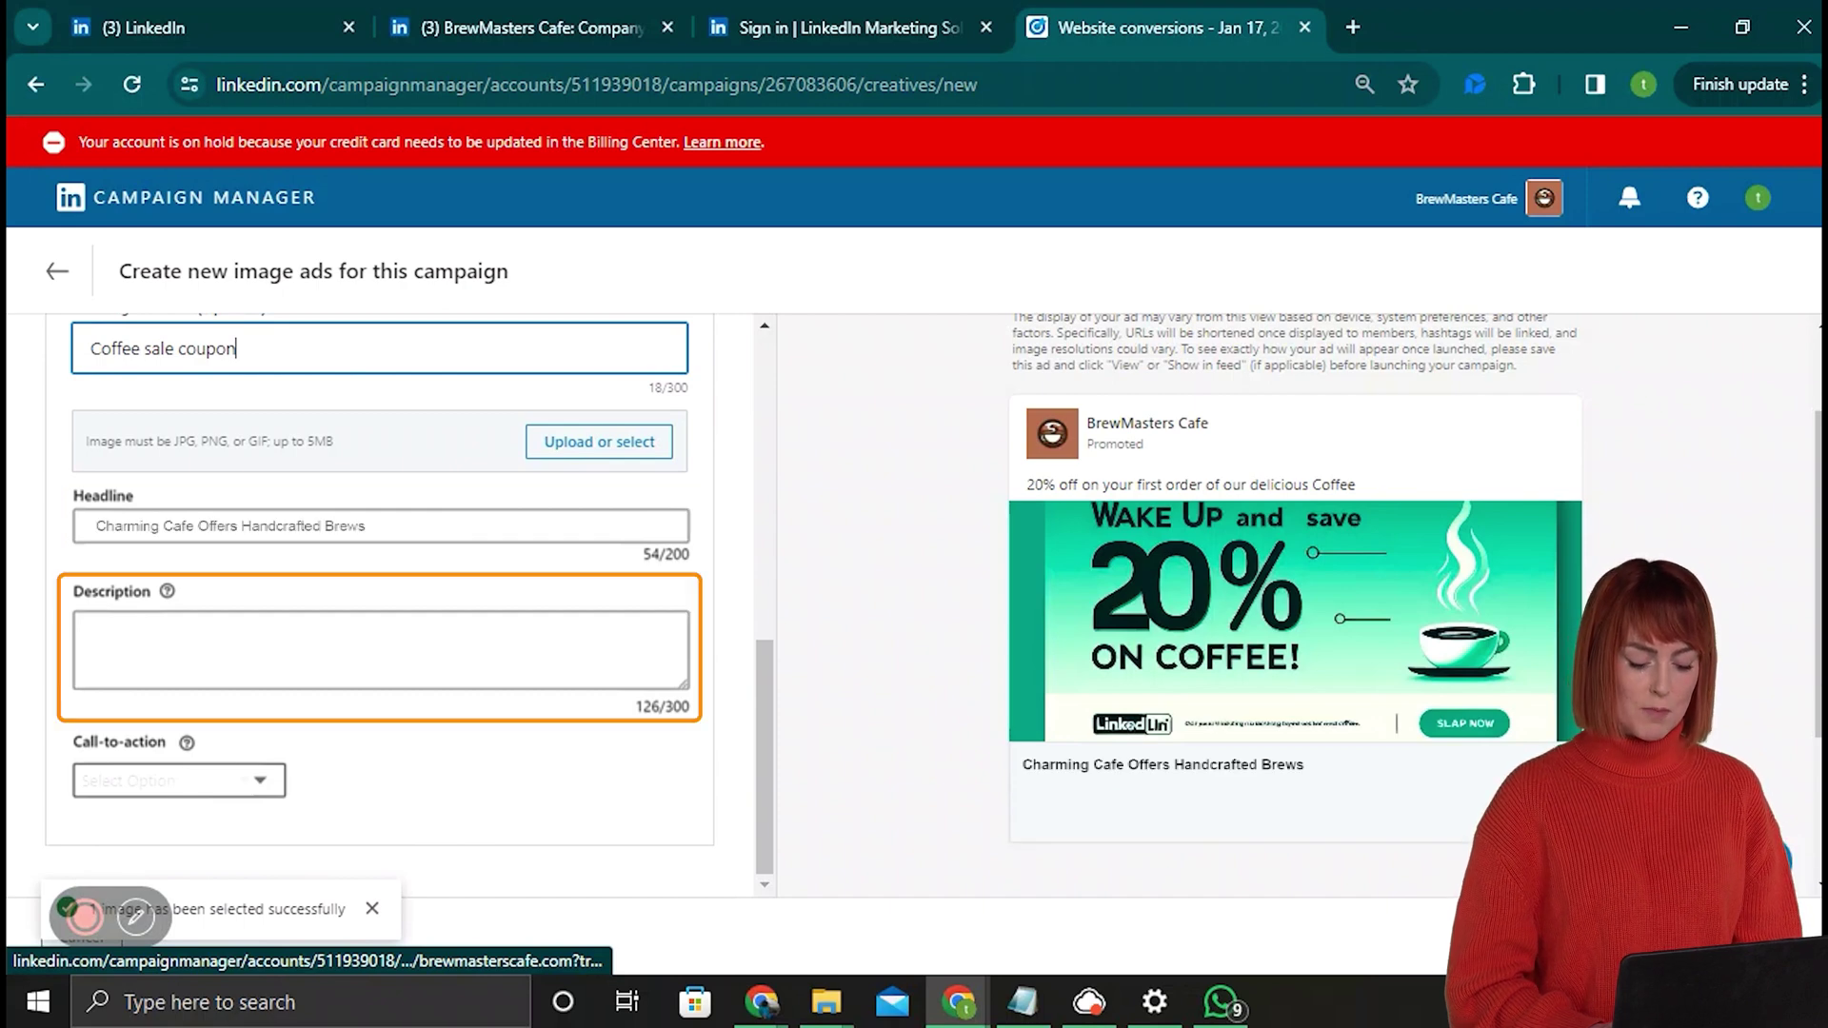
{"action": "type", "text": "Step into our cozy cafe, where the scent of freshly brewed coffee fills the air. Relax with a handcrafted brew or a sweet treat in our inviting atmosphere, perfect for catching up with friends or enjoying a moment of tranquility."}
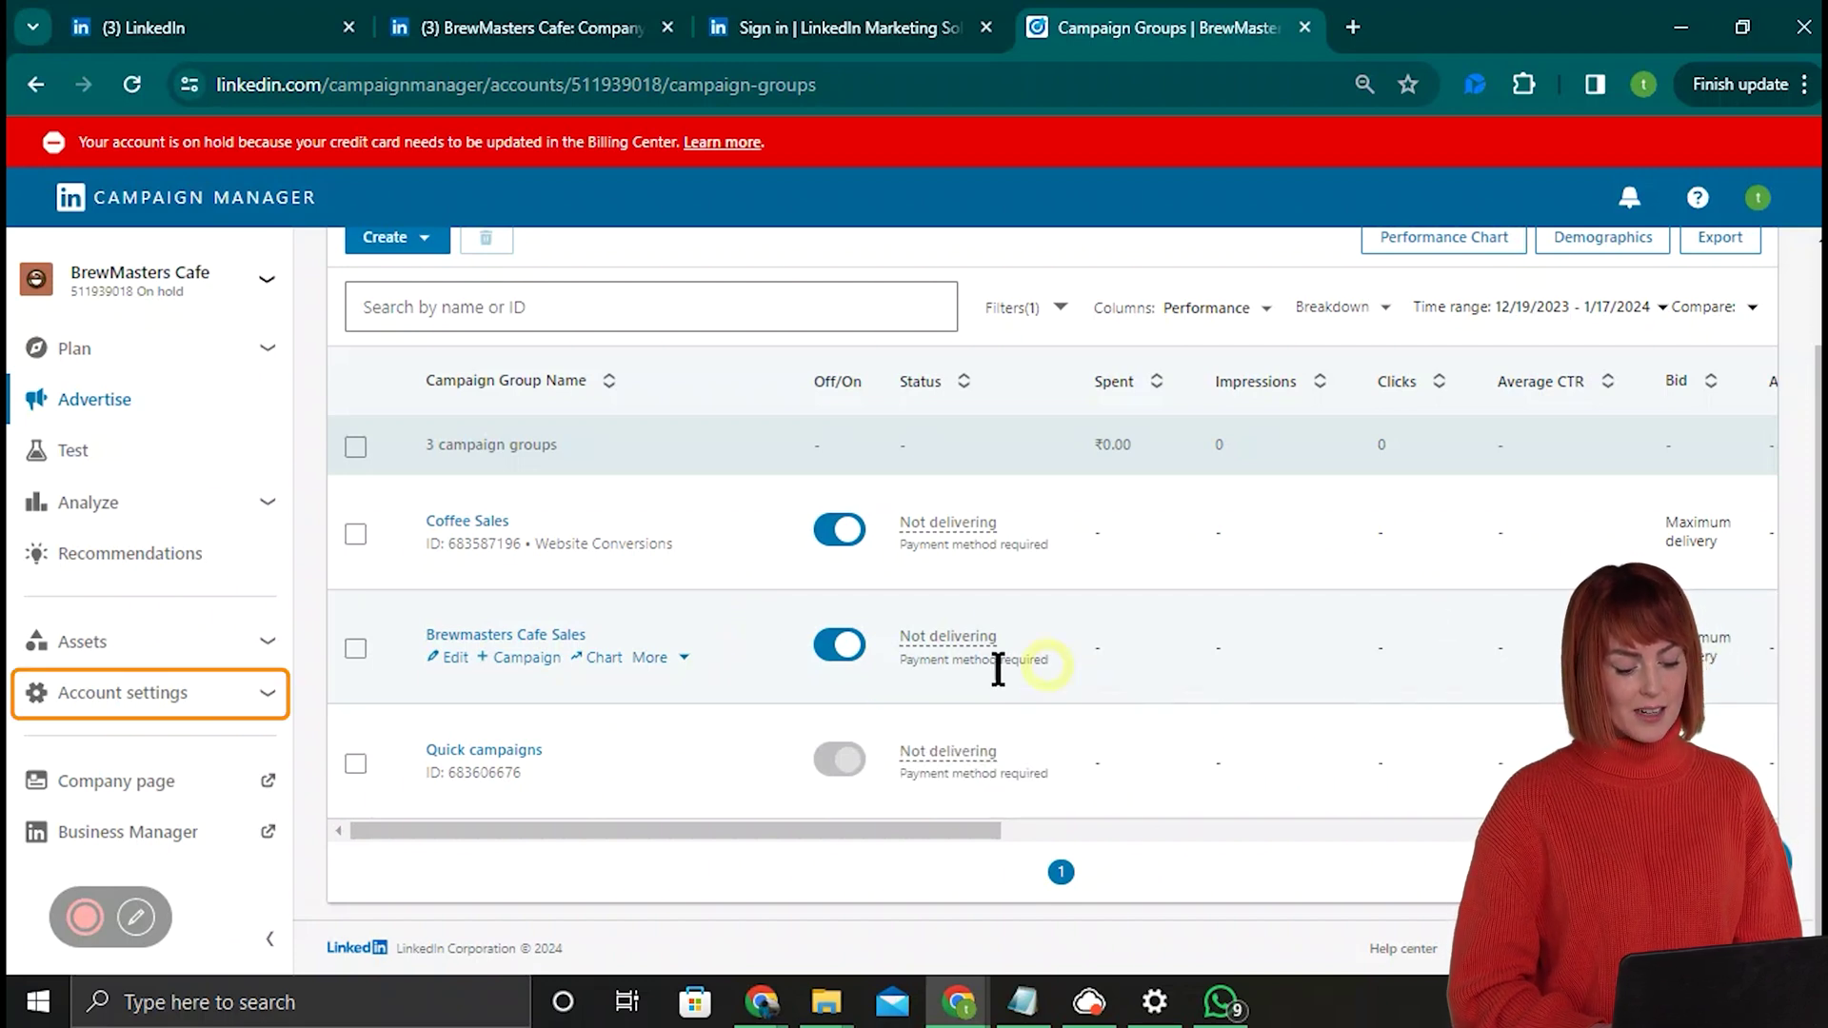
Open the Billing center in the ad account's settings.
{"action": "left_click", "coordinate": [143, 694]}
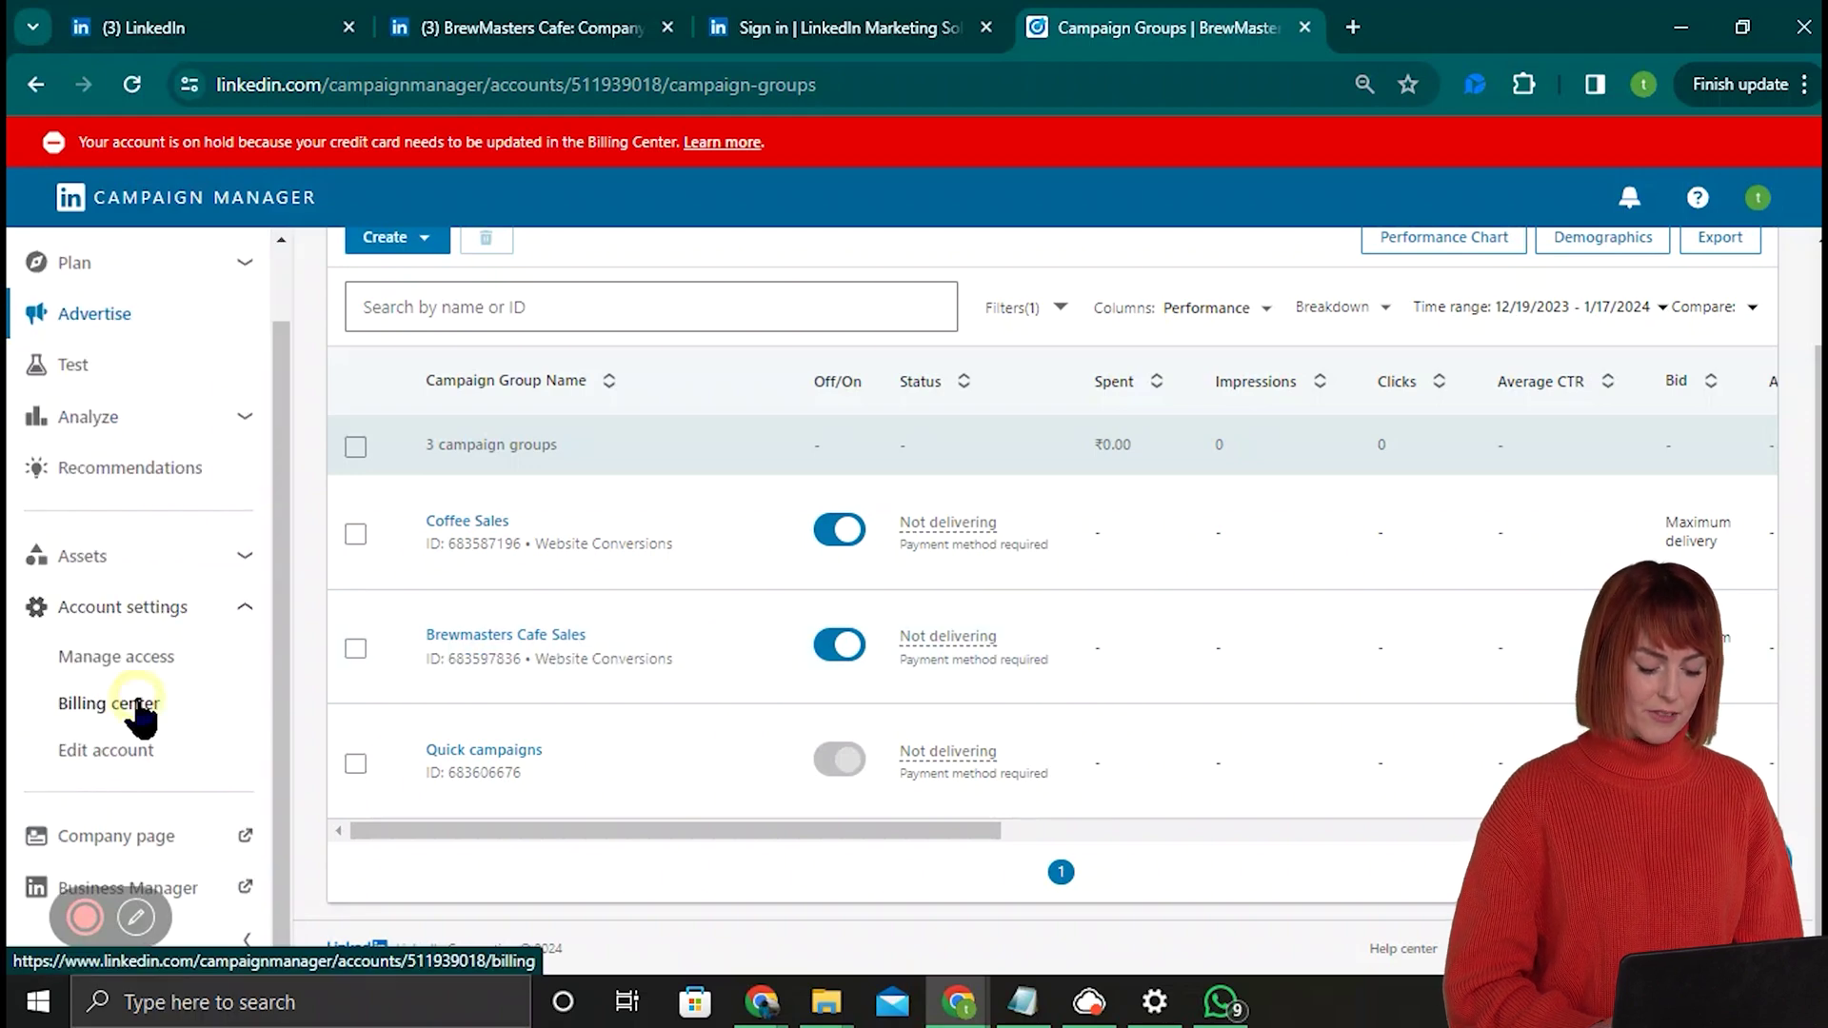
{"action": "left_click", "coordinate": [143, 702]}
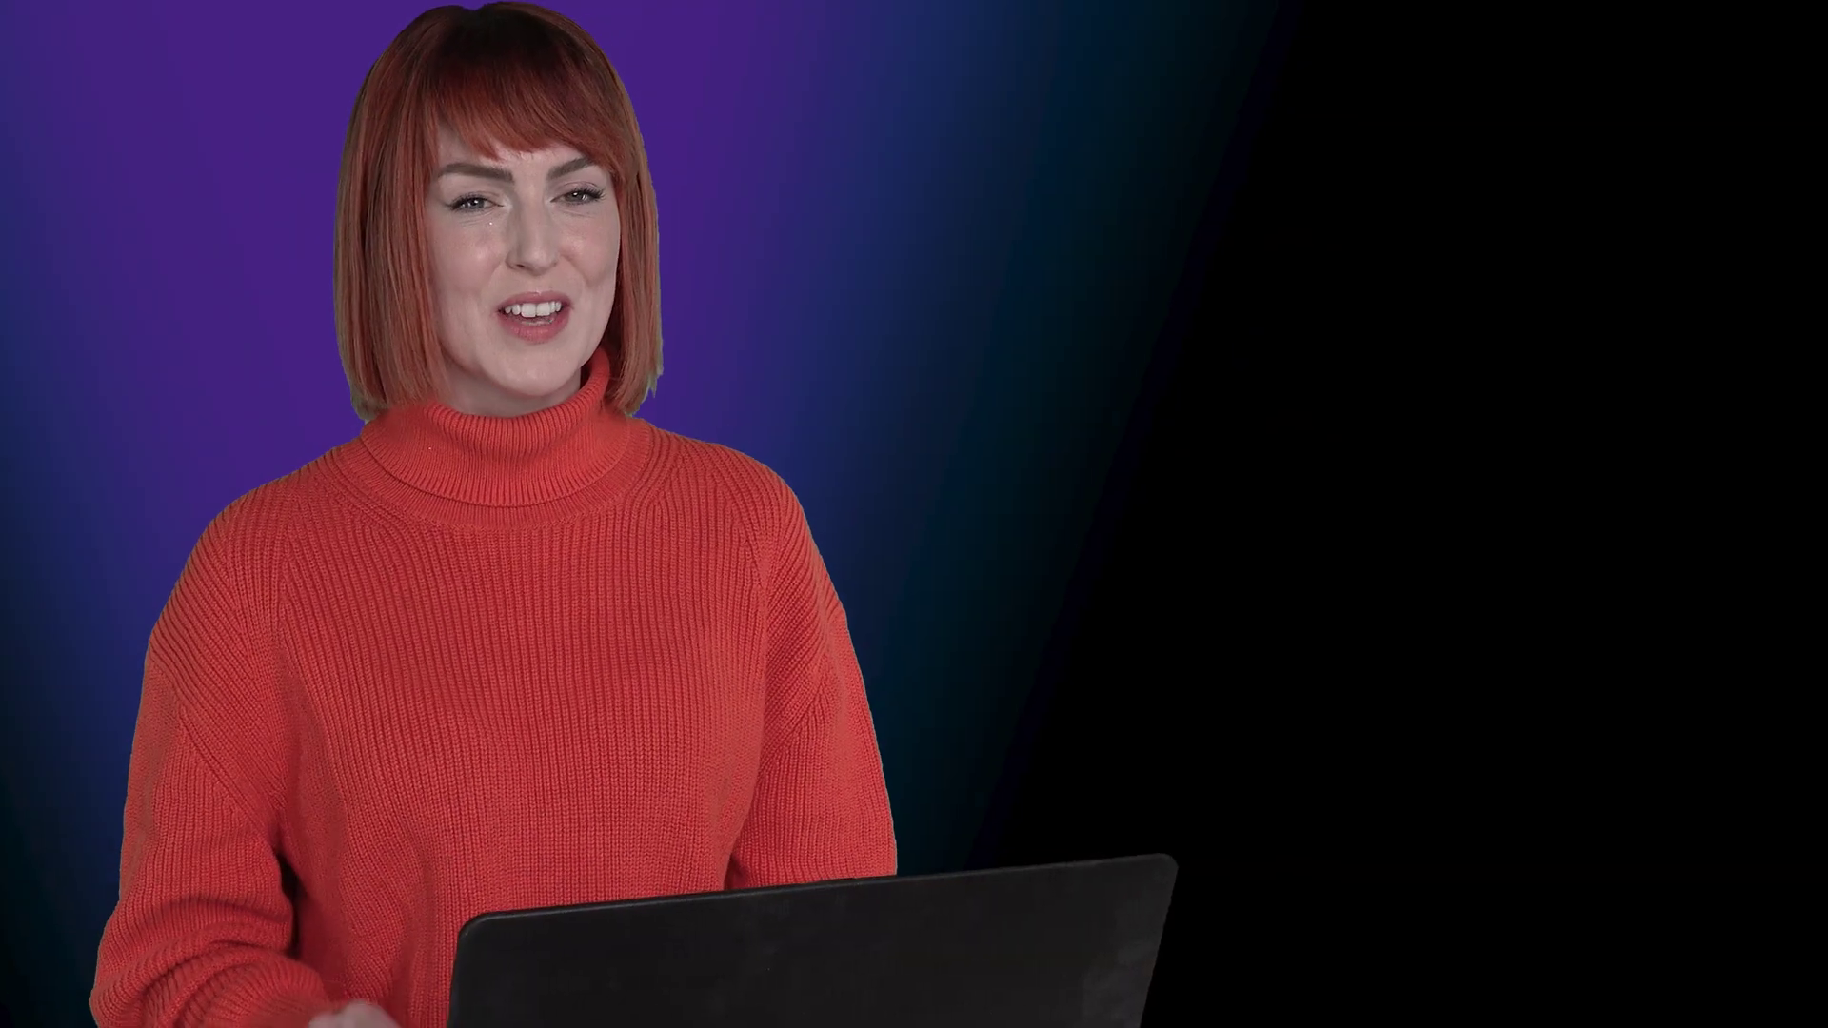